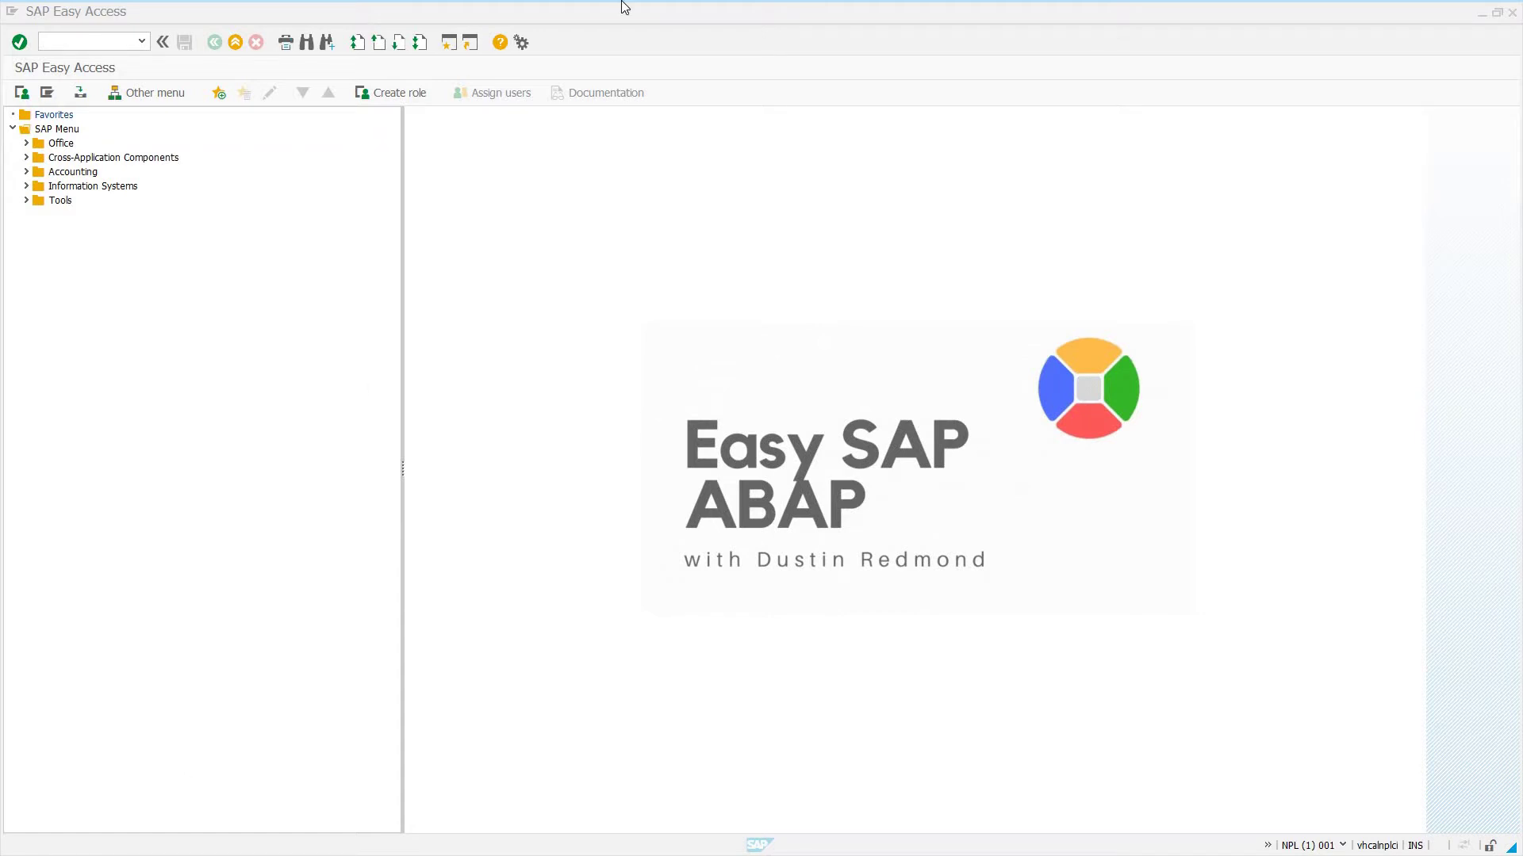
Bring up Chrome maximized on the abapGit GitHub page and scroll to the README's Documentation/Guides section
click(1481, 13)
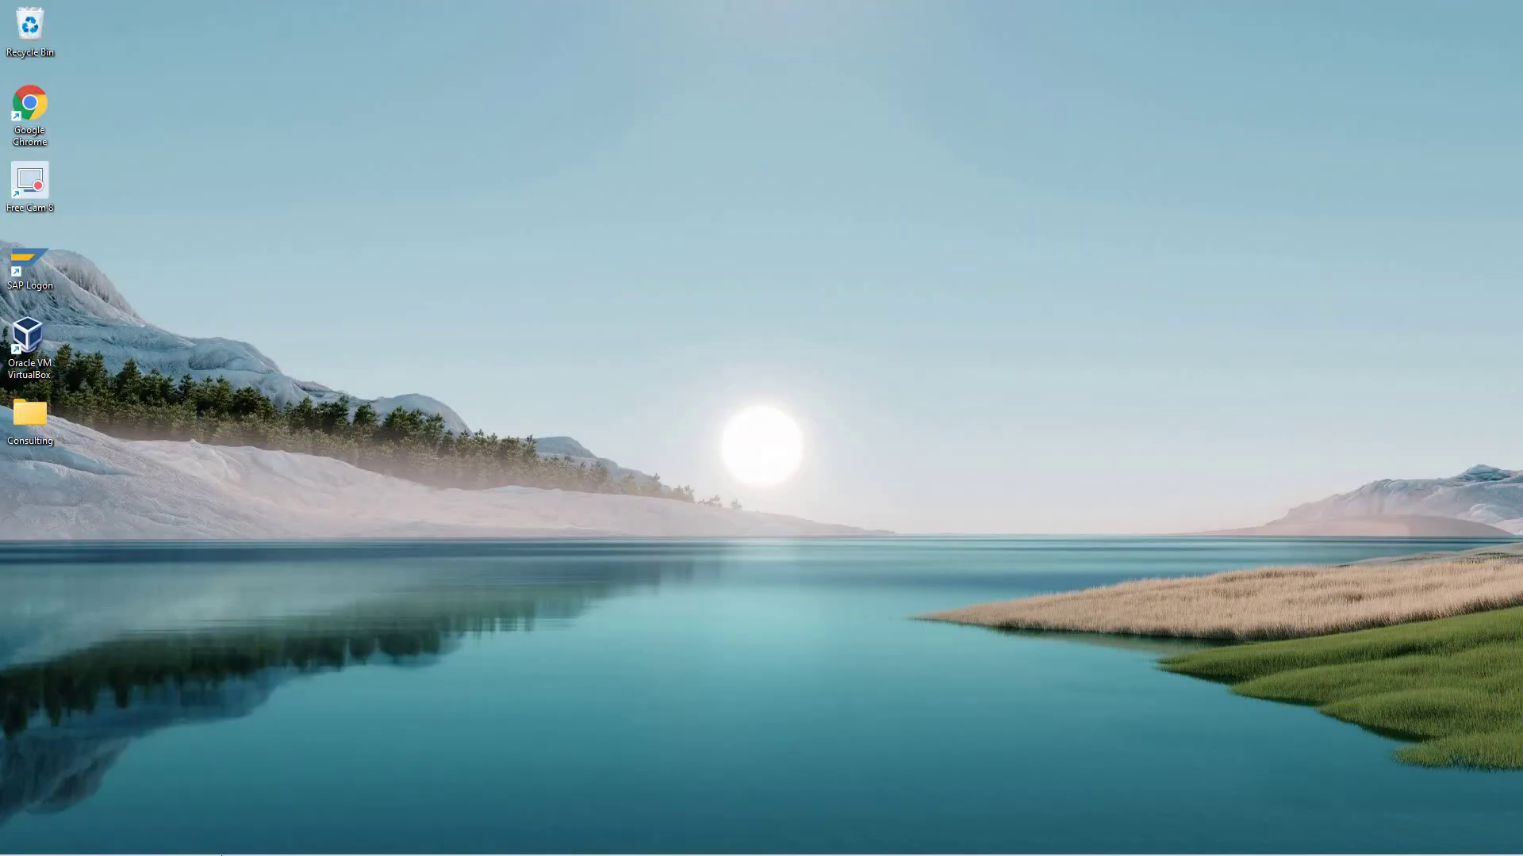
click(200, 838)
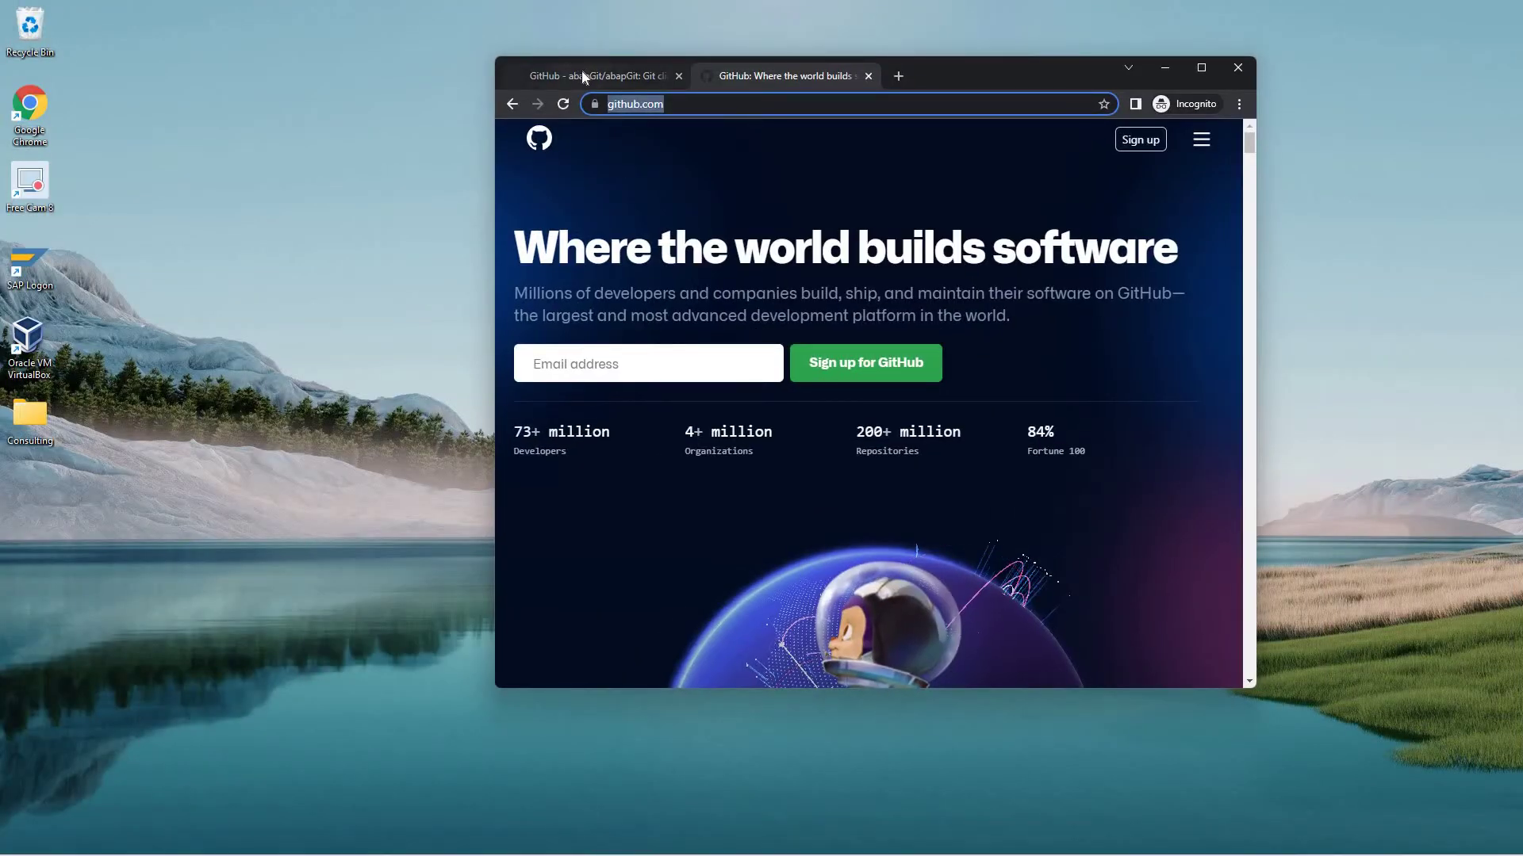
click(582, 69)
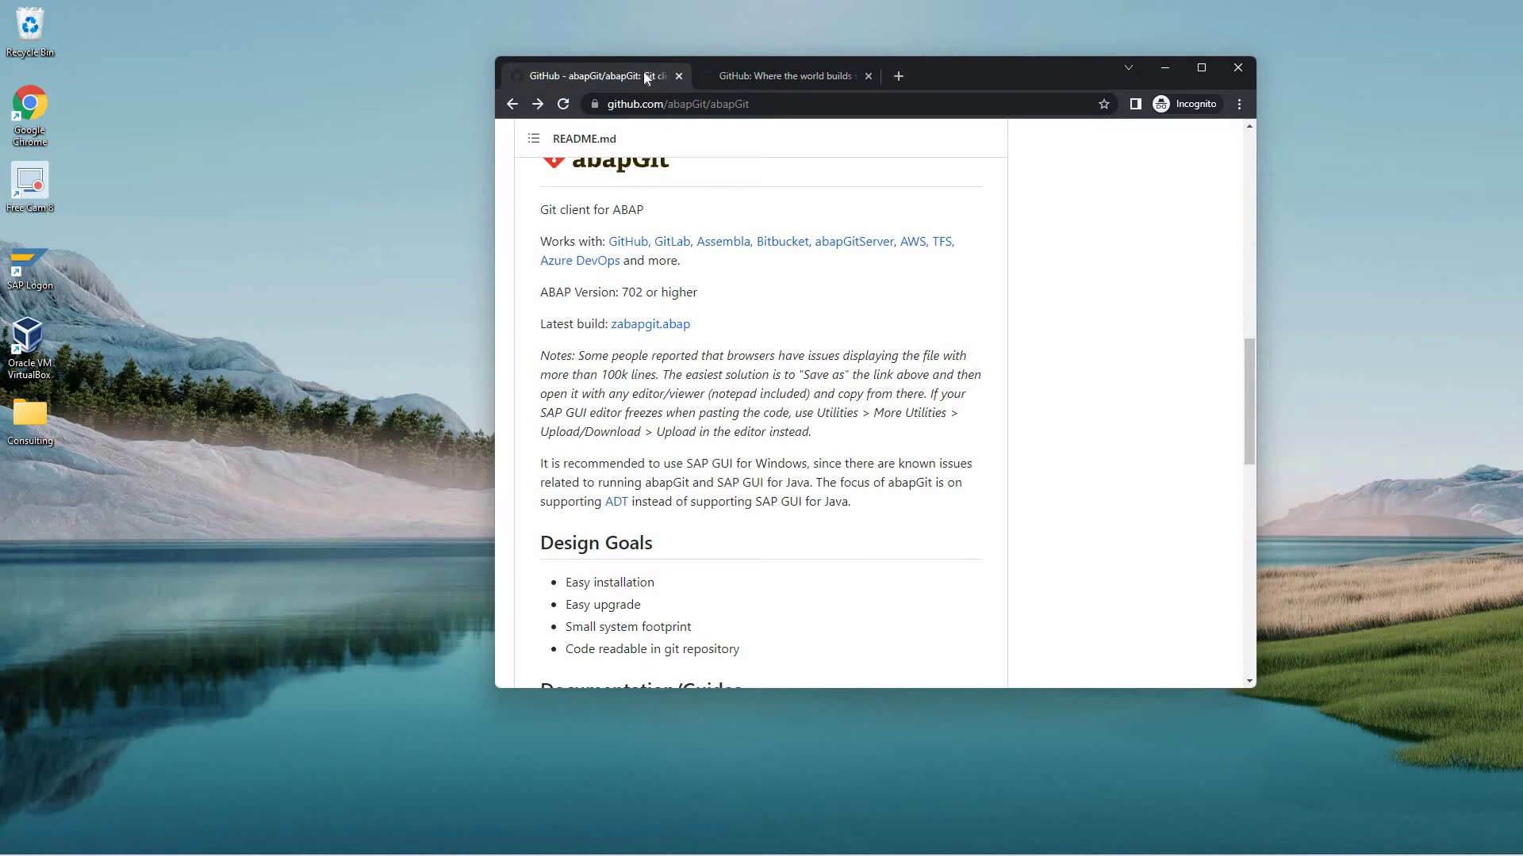
double_click(970, 75)
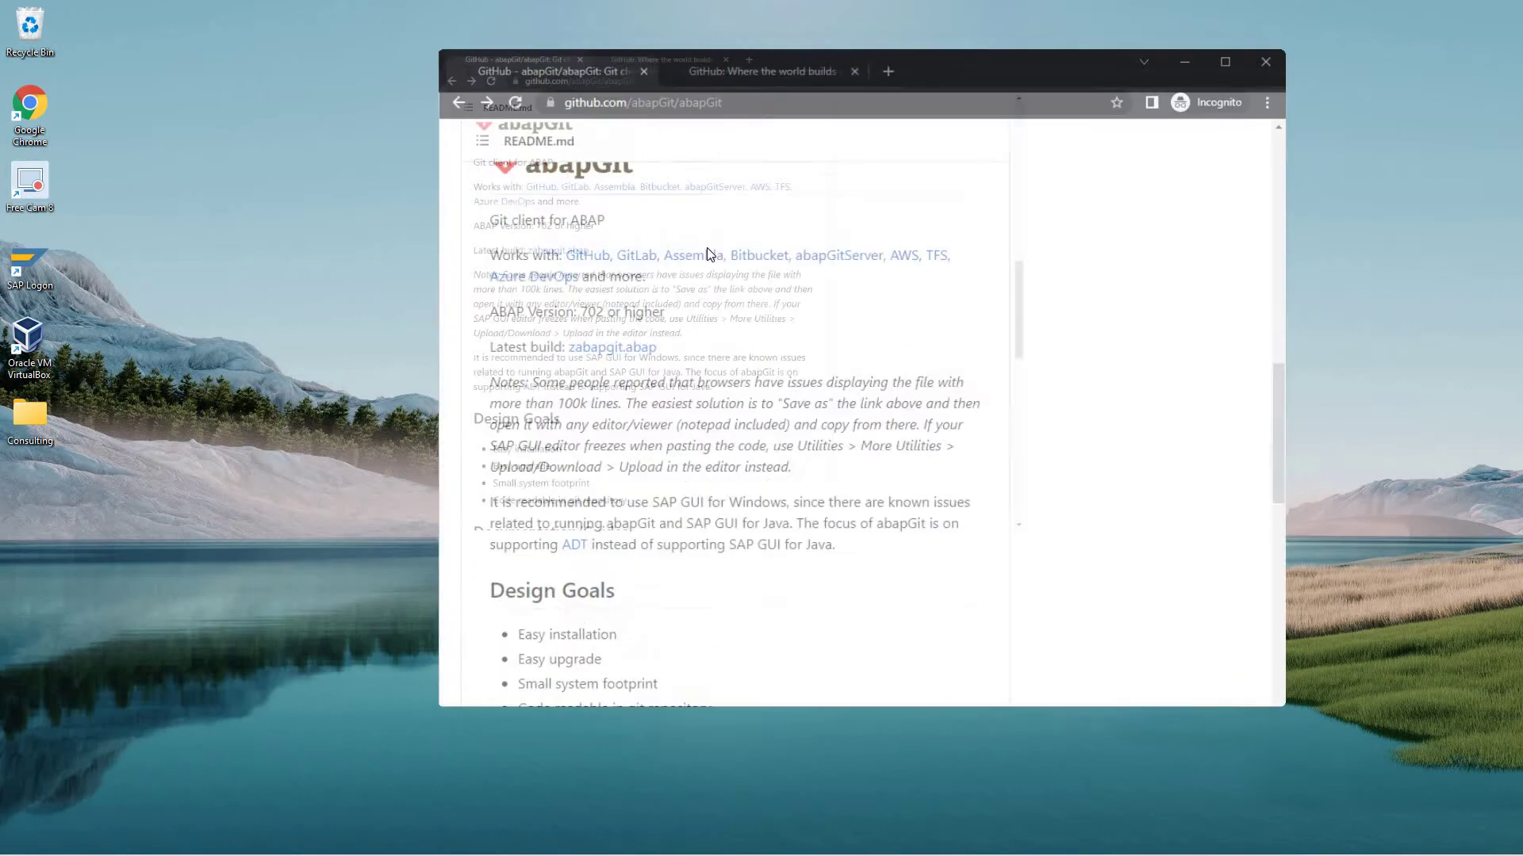
scroll(672, 258, up, 6)
scroll(672, 258, up, 5)
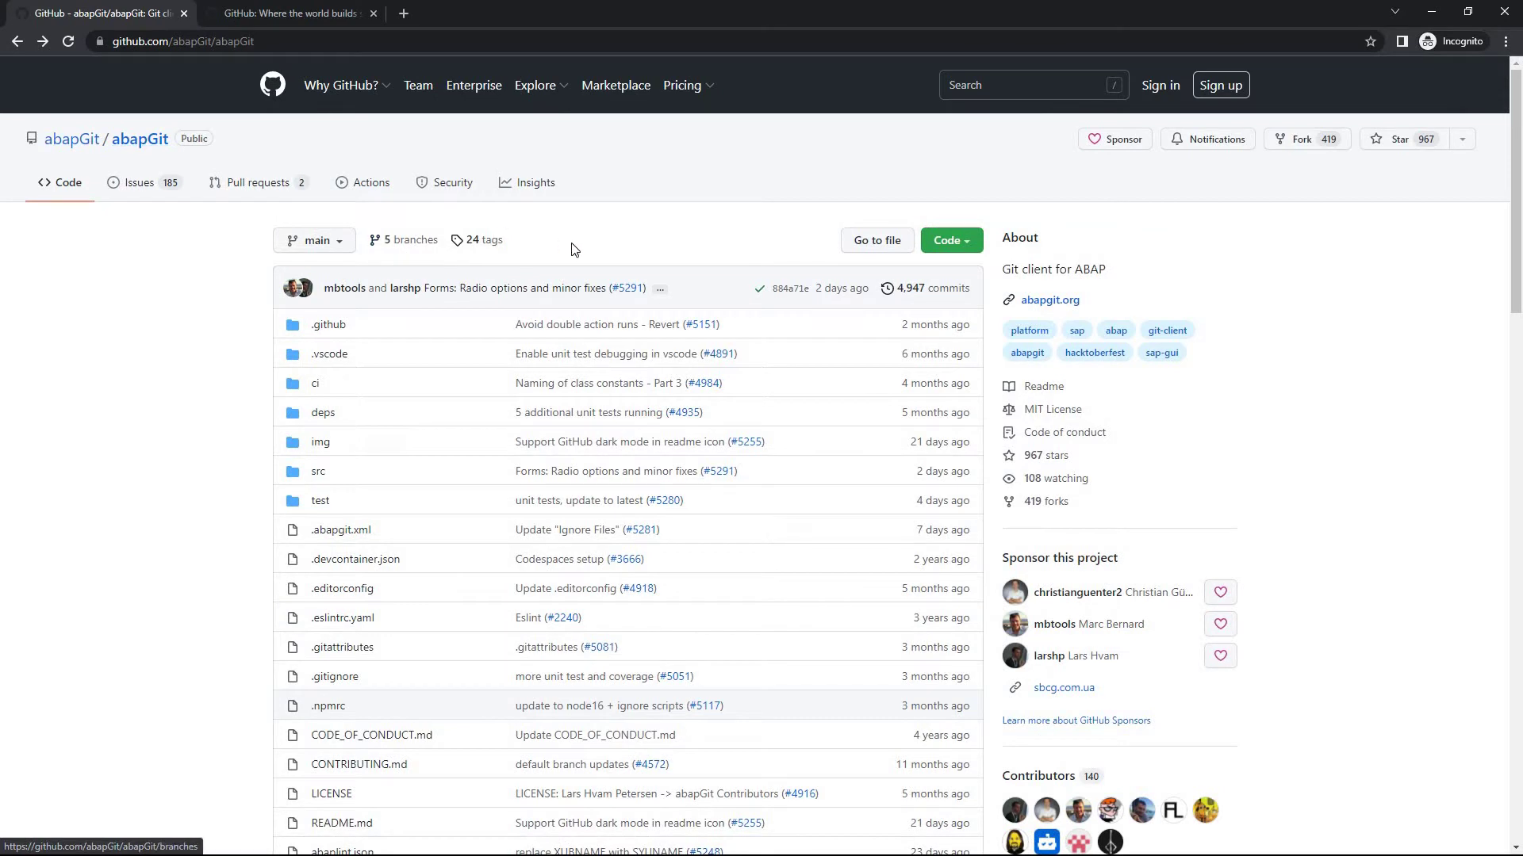
scroll(571, 244, down, 9)
scroll(574, 249, down, 5)
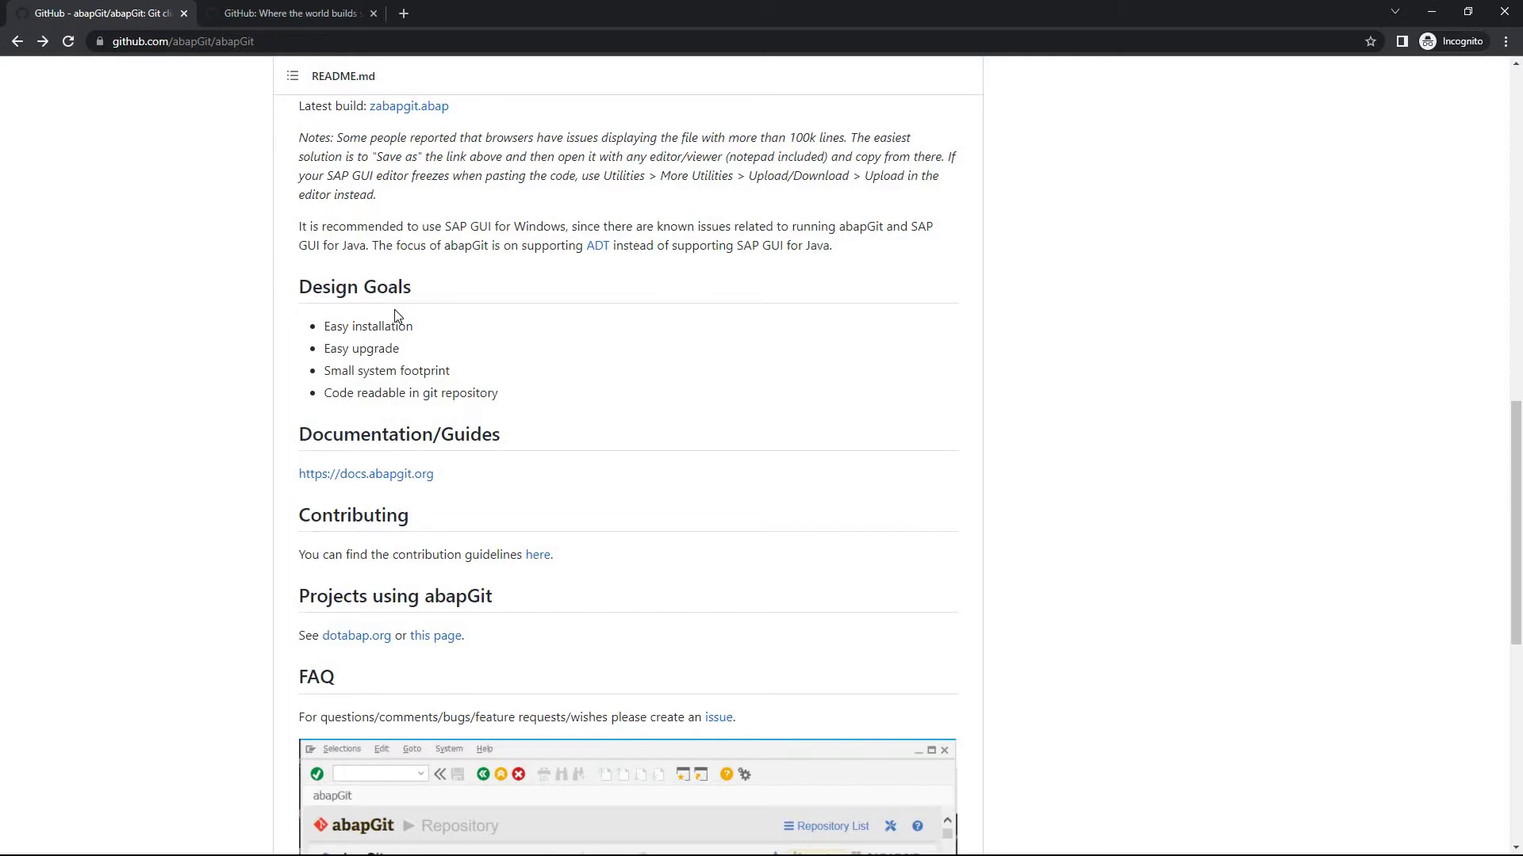
From docs.abapgit.org's Installation guide, save the 'ABAP code' link as zabapgit.abap on the Desktop
click(375, 476)
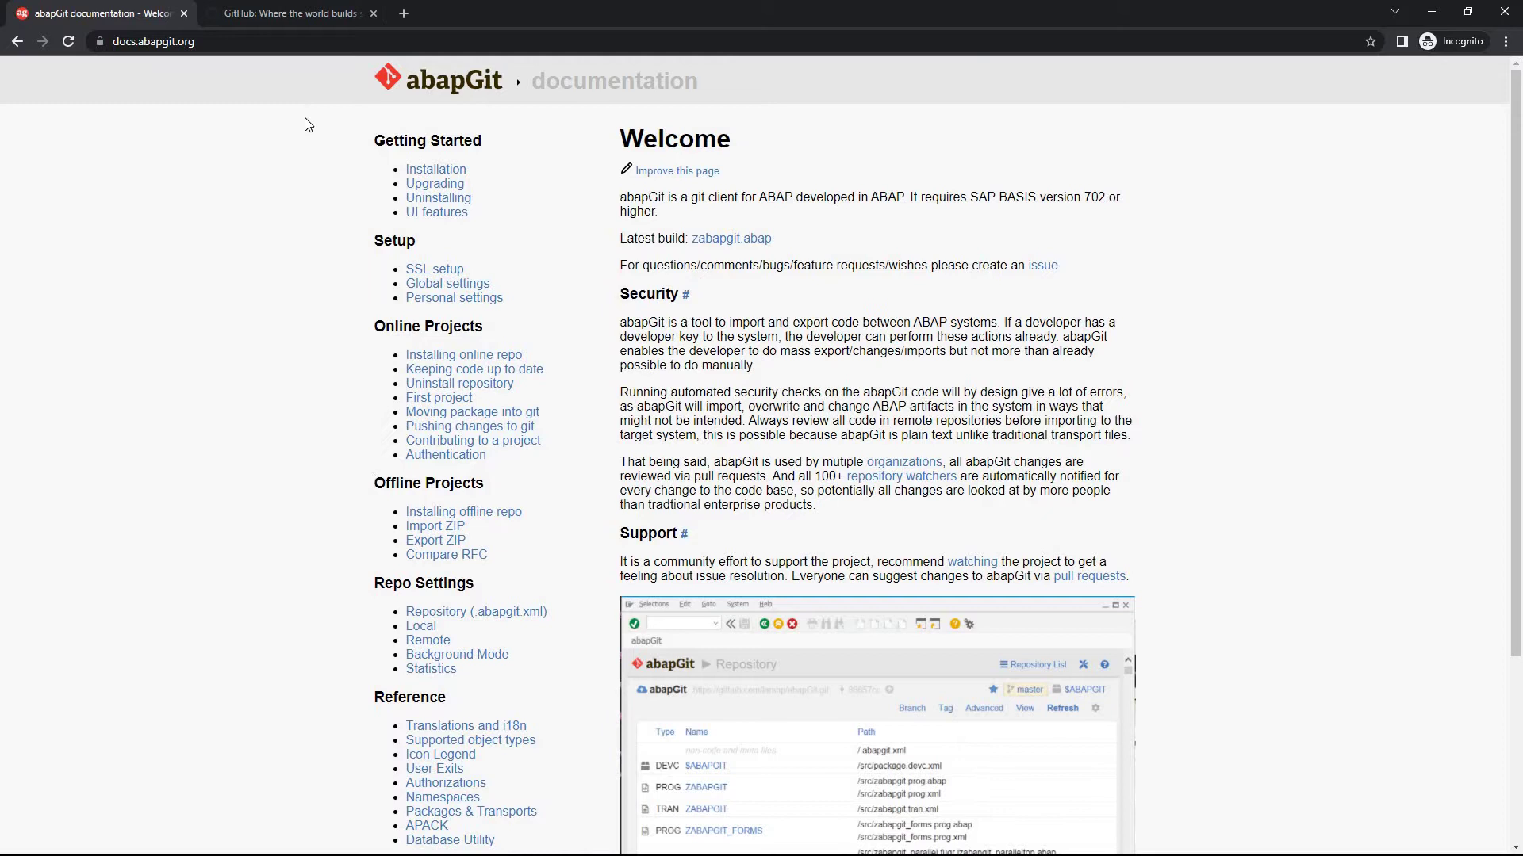
click(435, 171)
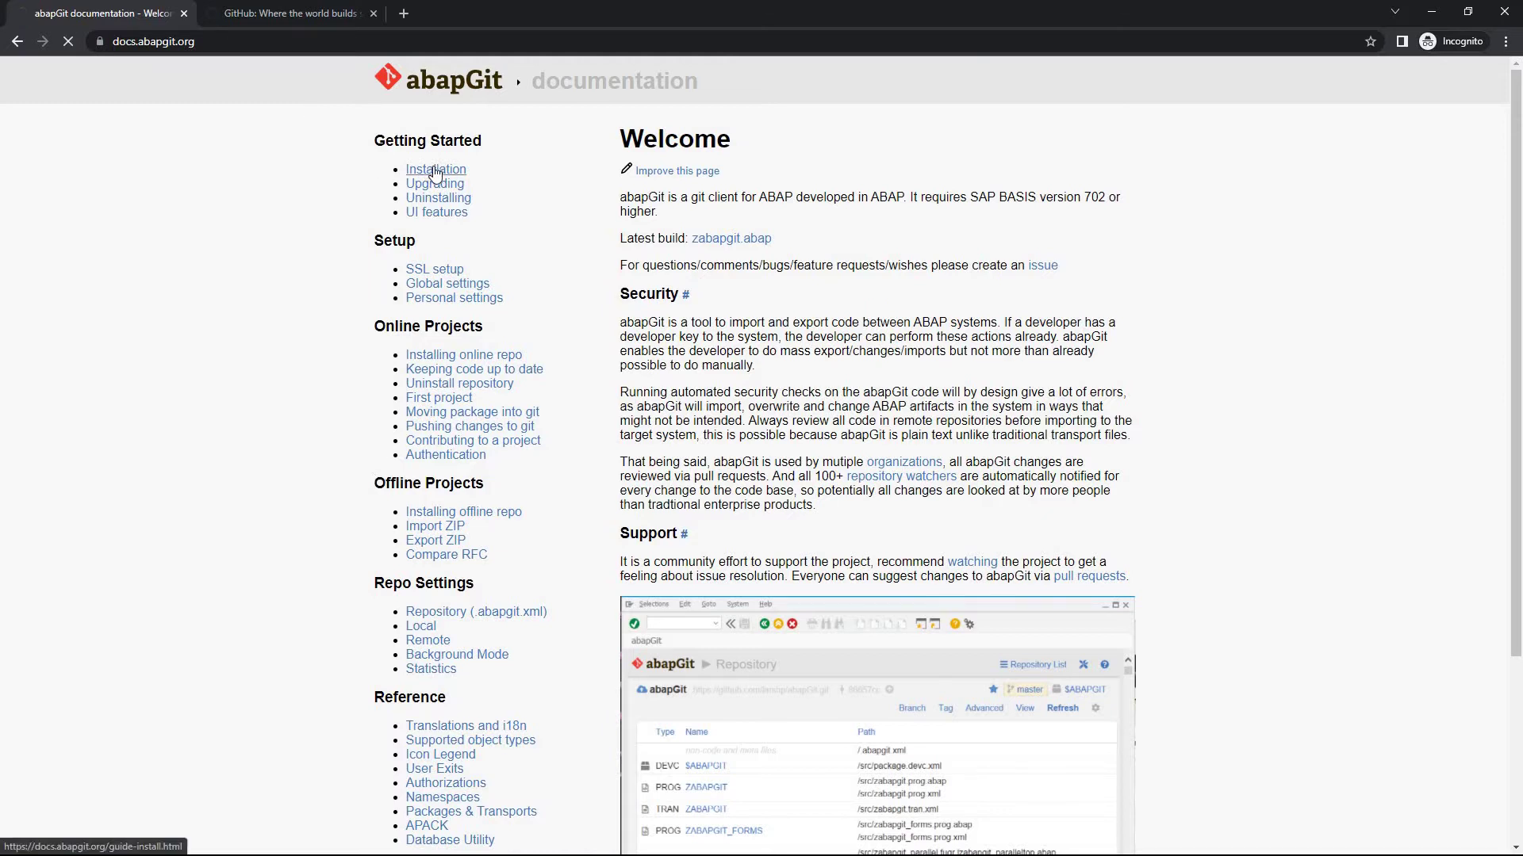
scroll(721, 269, down, 3)
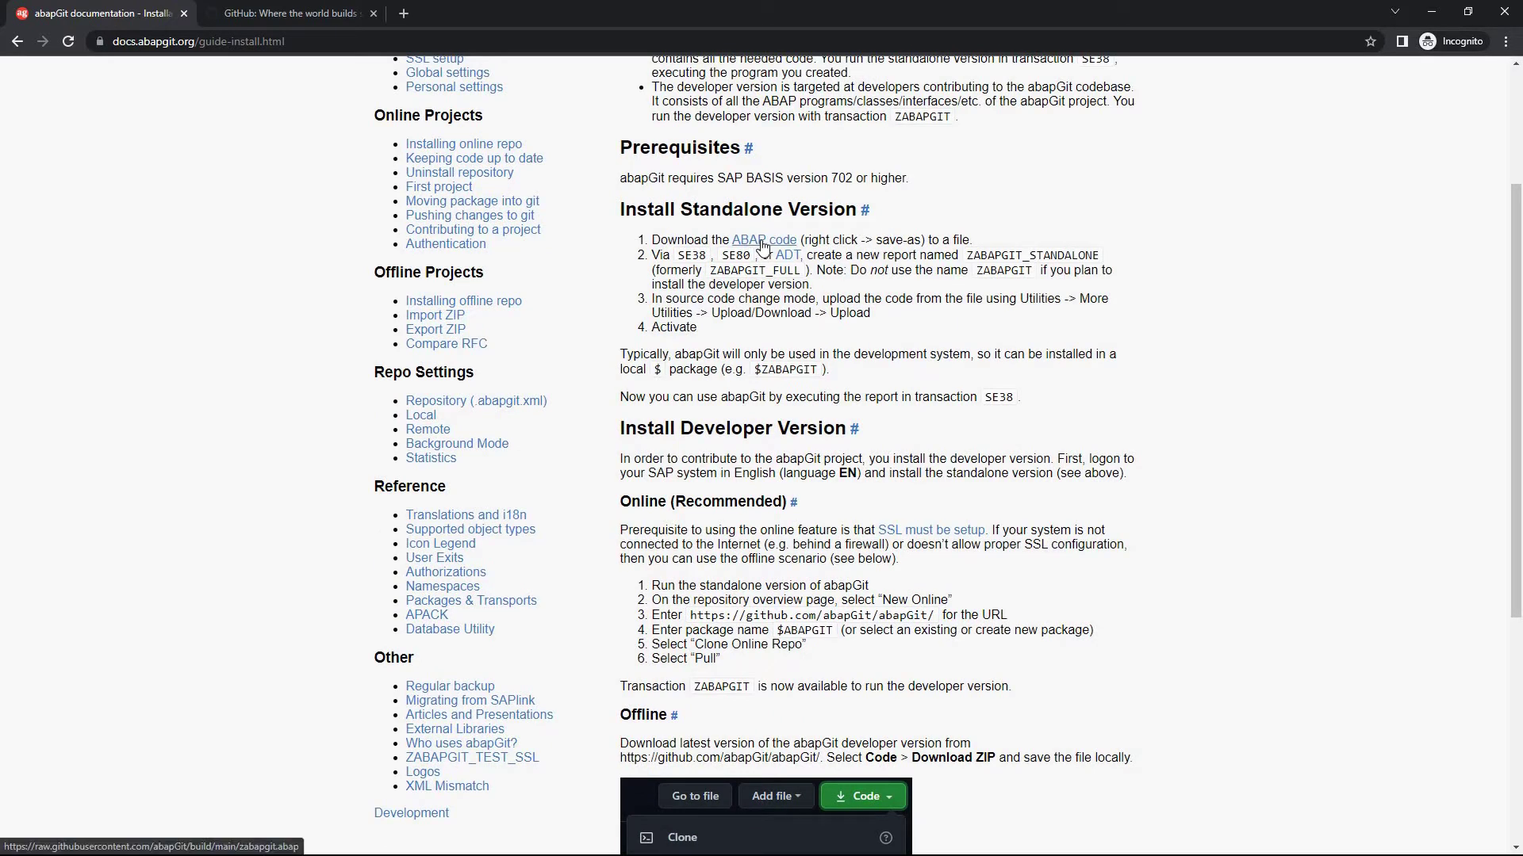
right_click(763, 245)
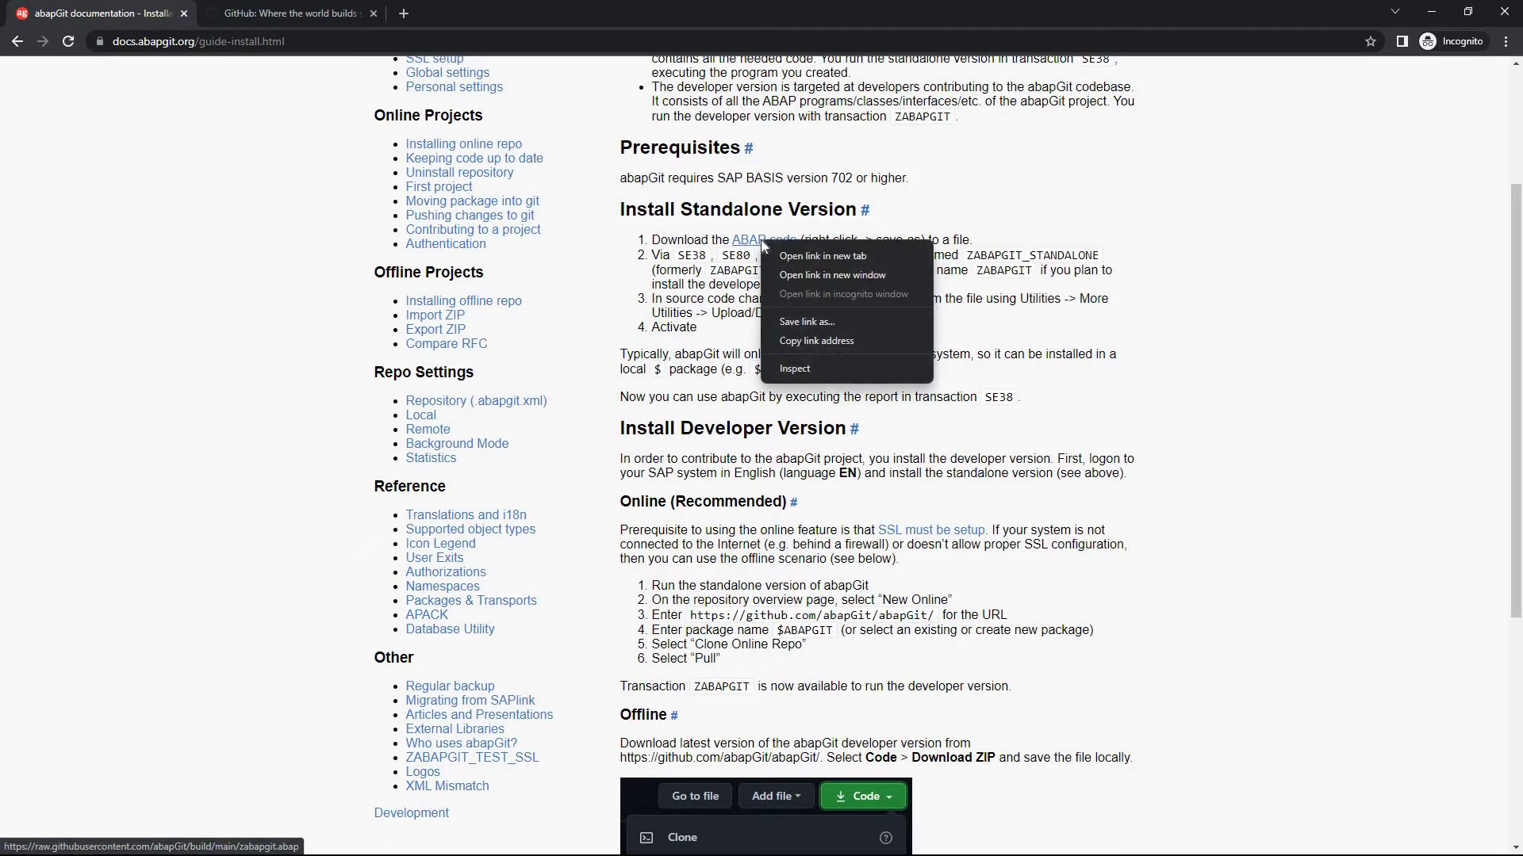
click(784, 325)
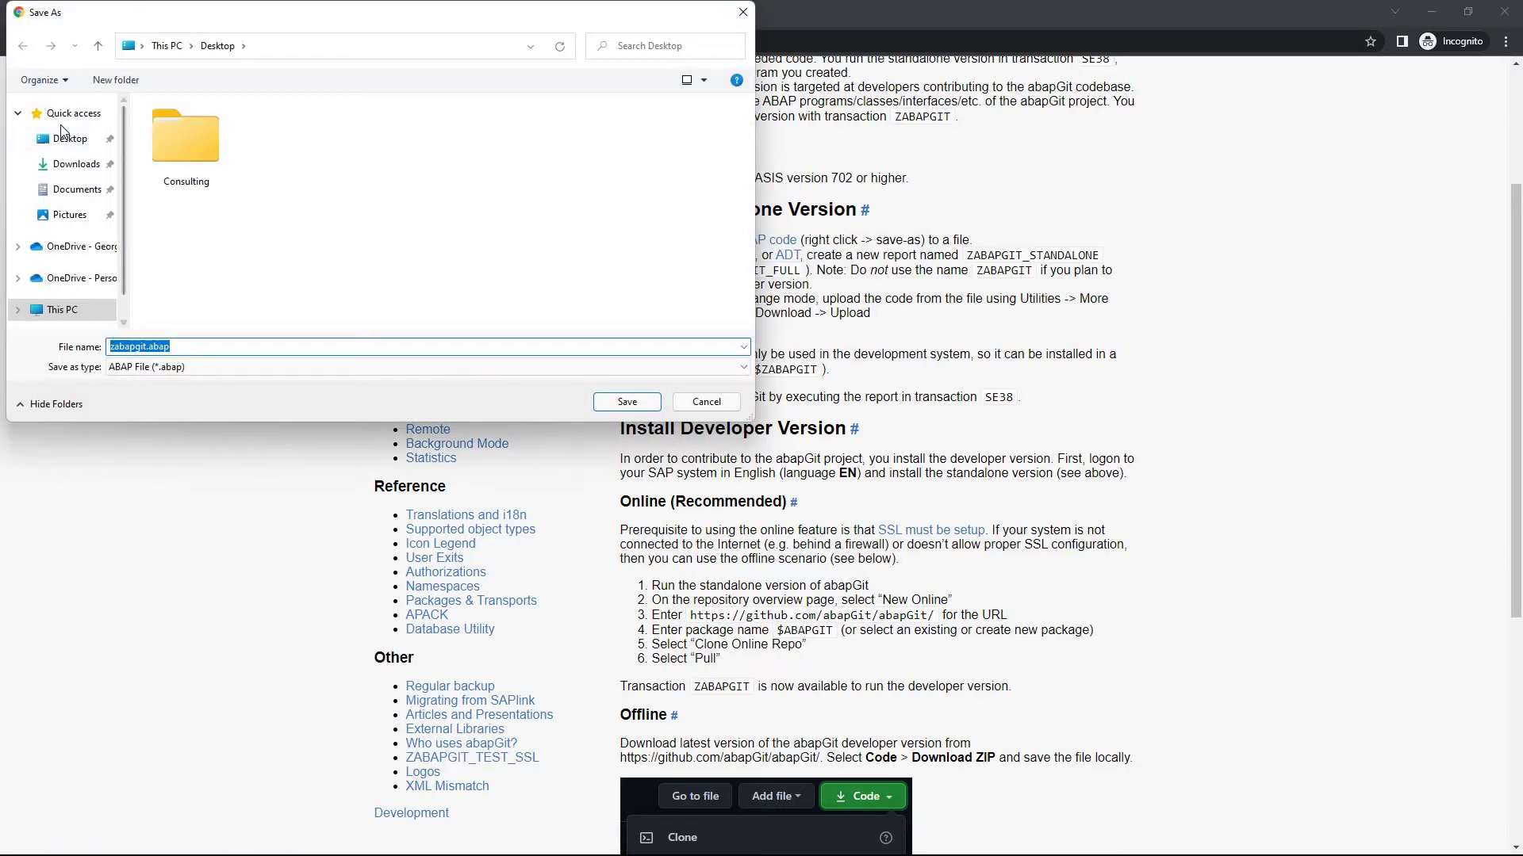
click(613, 401)
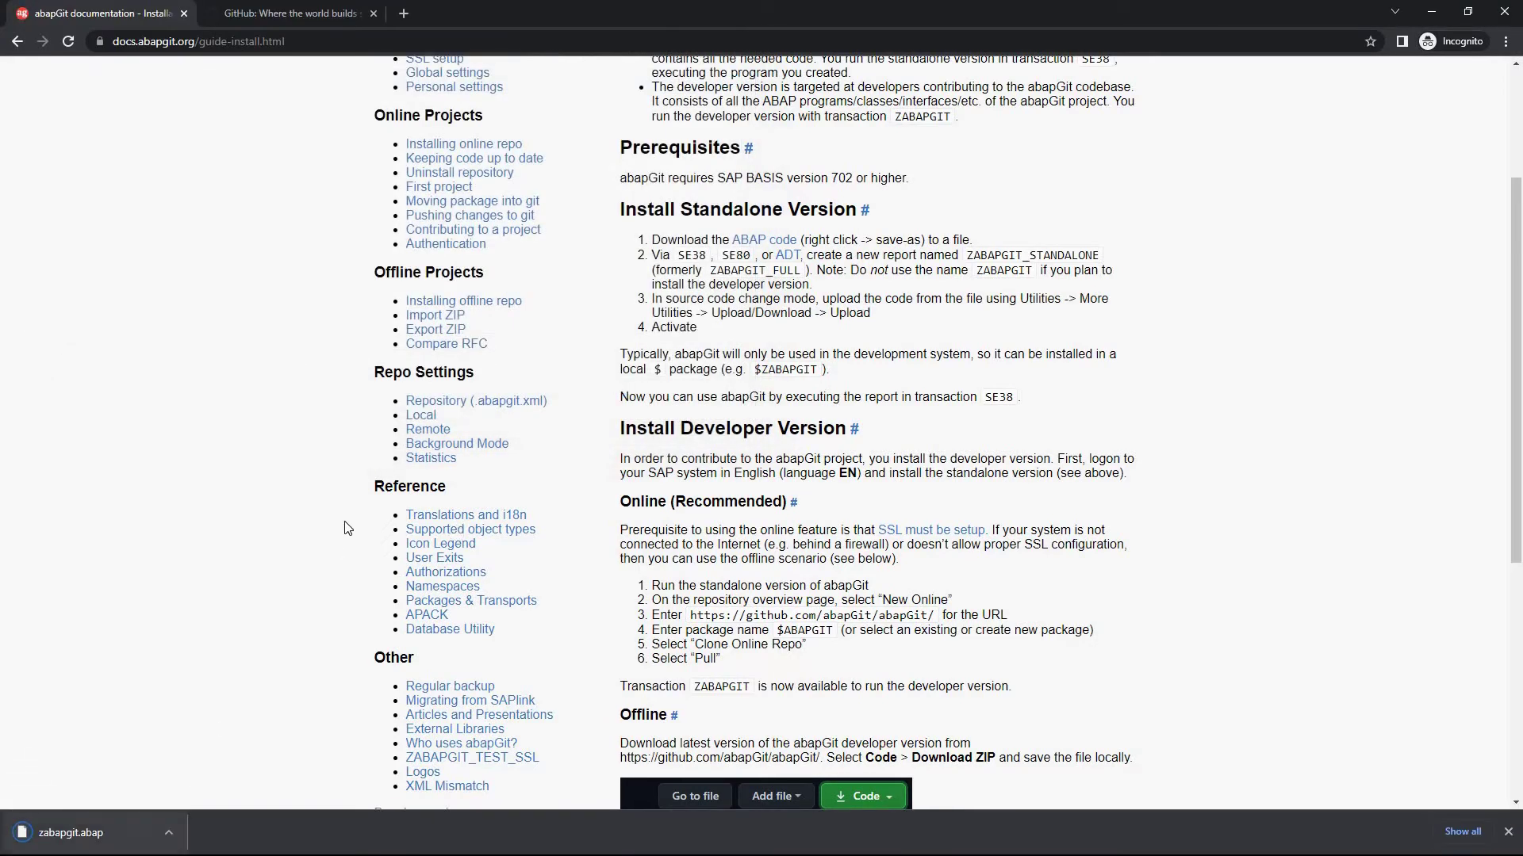
Back in SAP, use SE38 to start creating program ZABAPGIT_STANDALONE
key(alt+Tab)
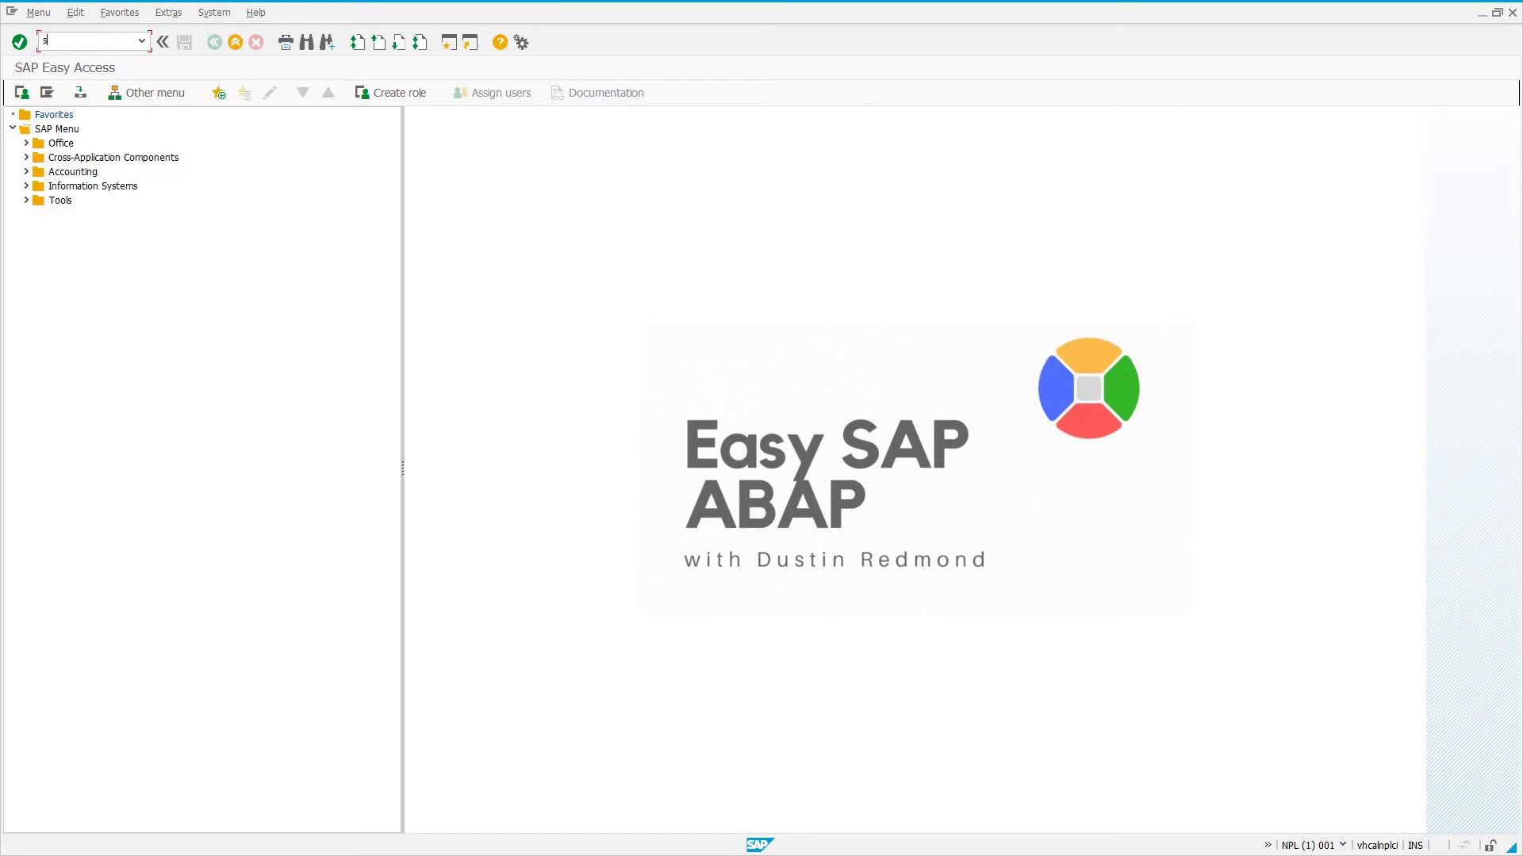
text(se38)
key(Return)
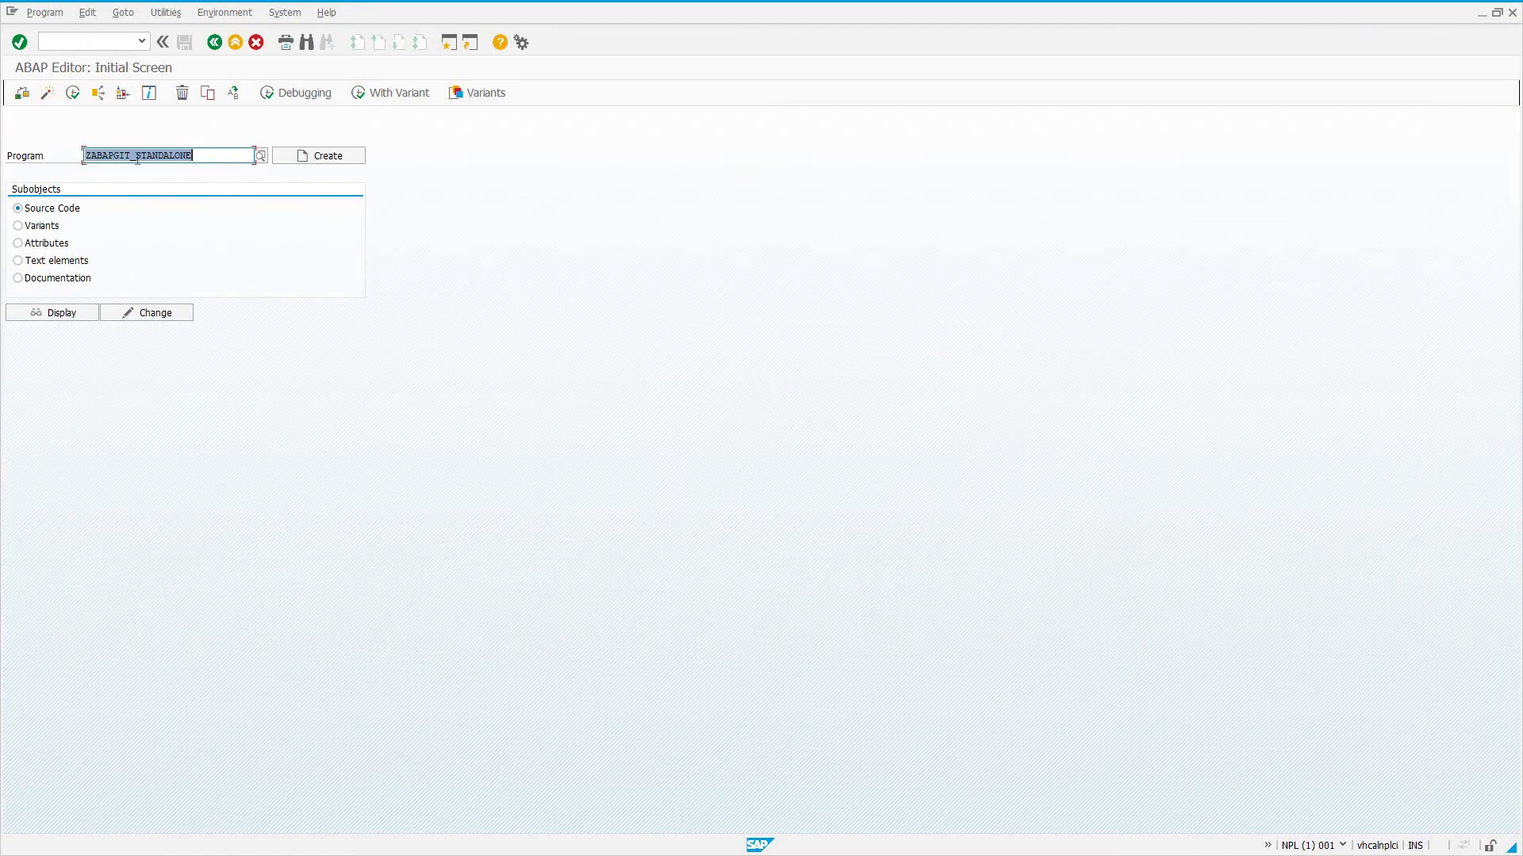
click(299, 159)
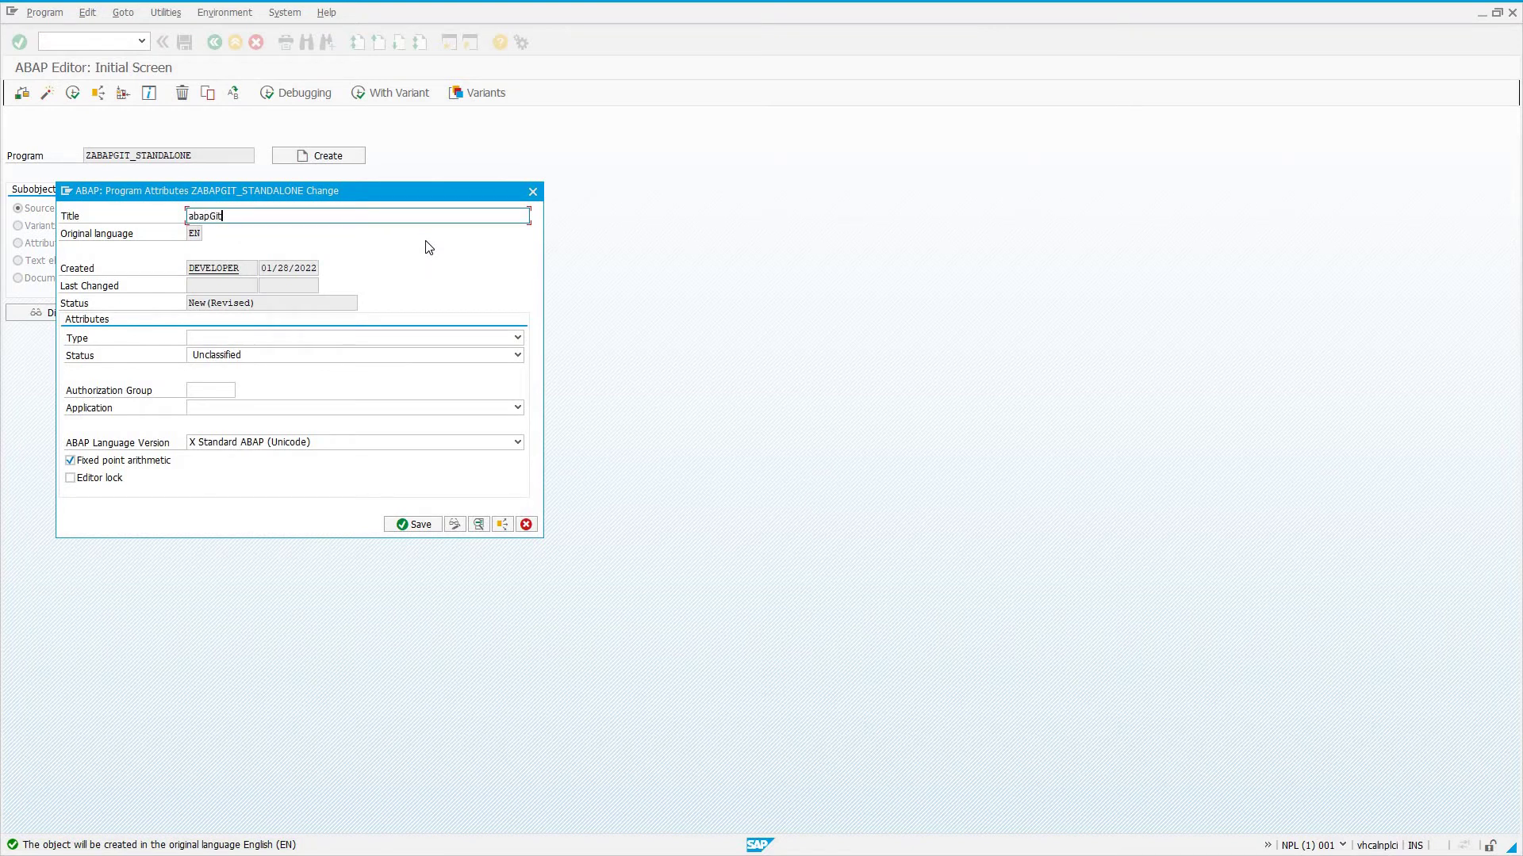
Give it title abapGit and type 'Executable program', and save it as a local object
key(Return)
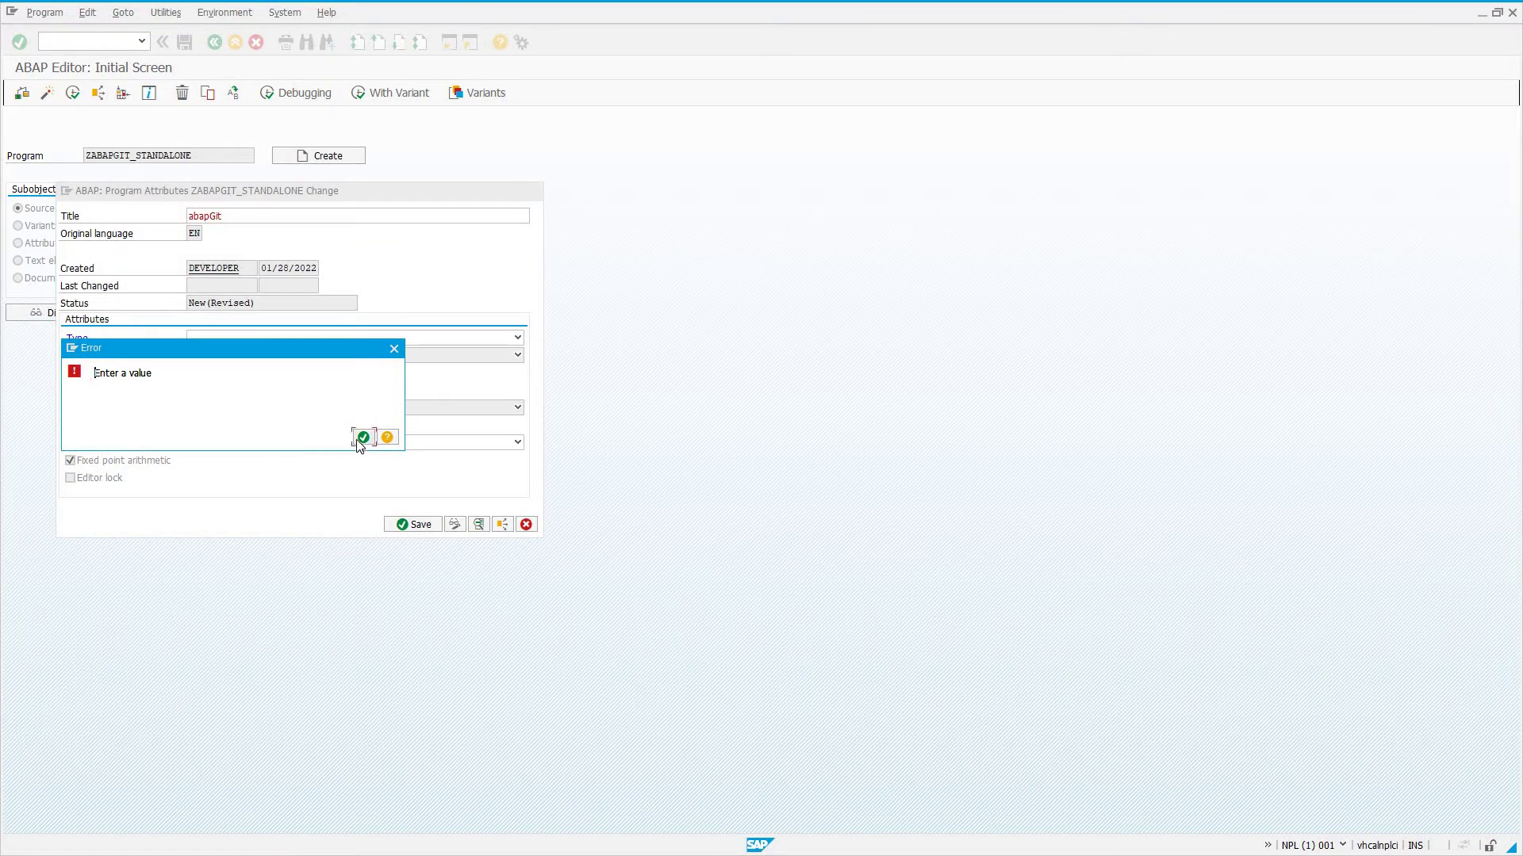
click(364, 437)
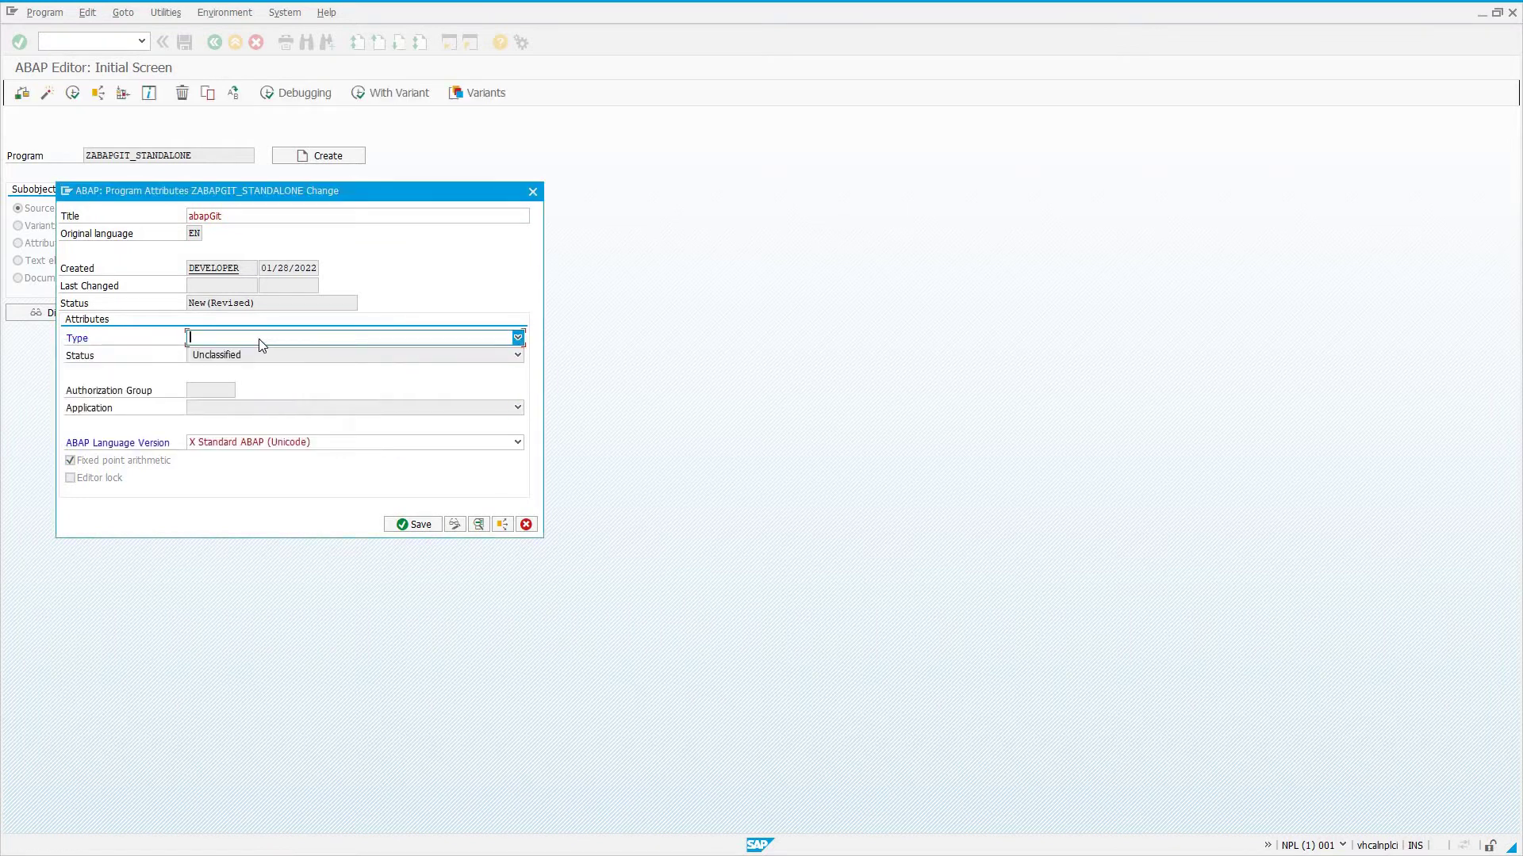
click(258, 339)
click(249, 355)
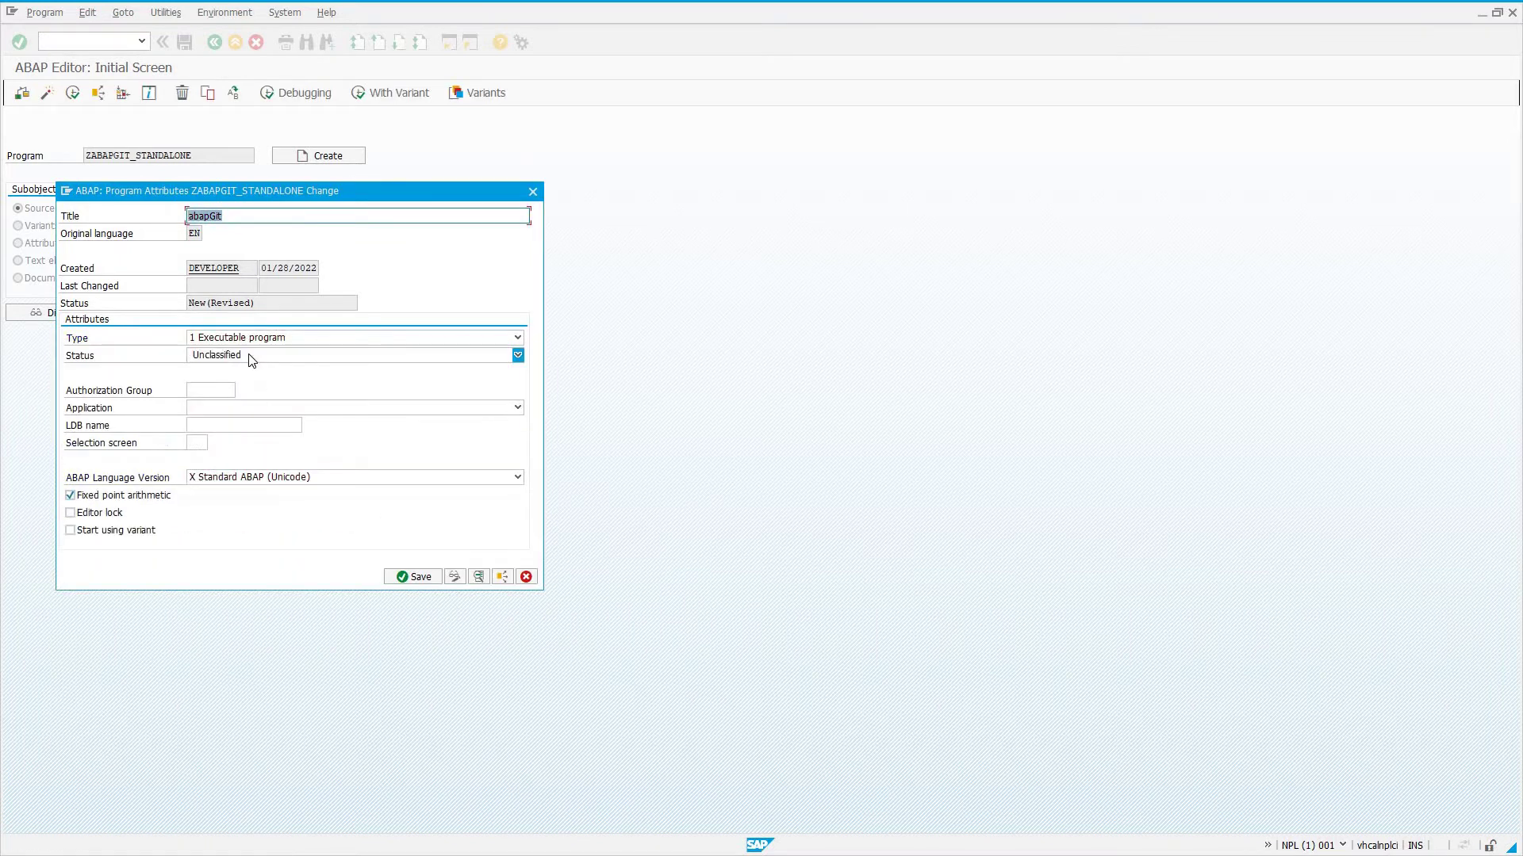
key(Return)
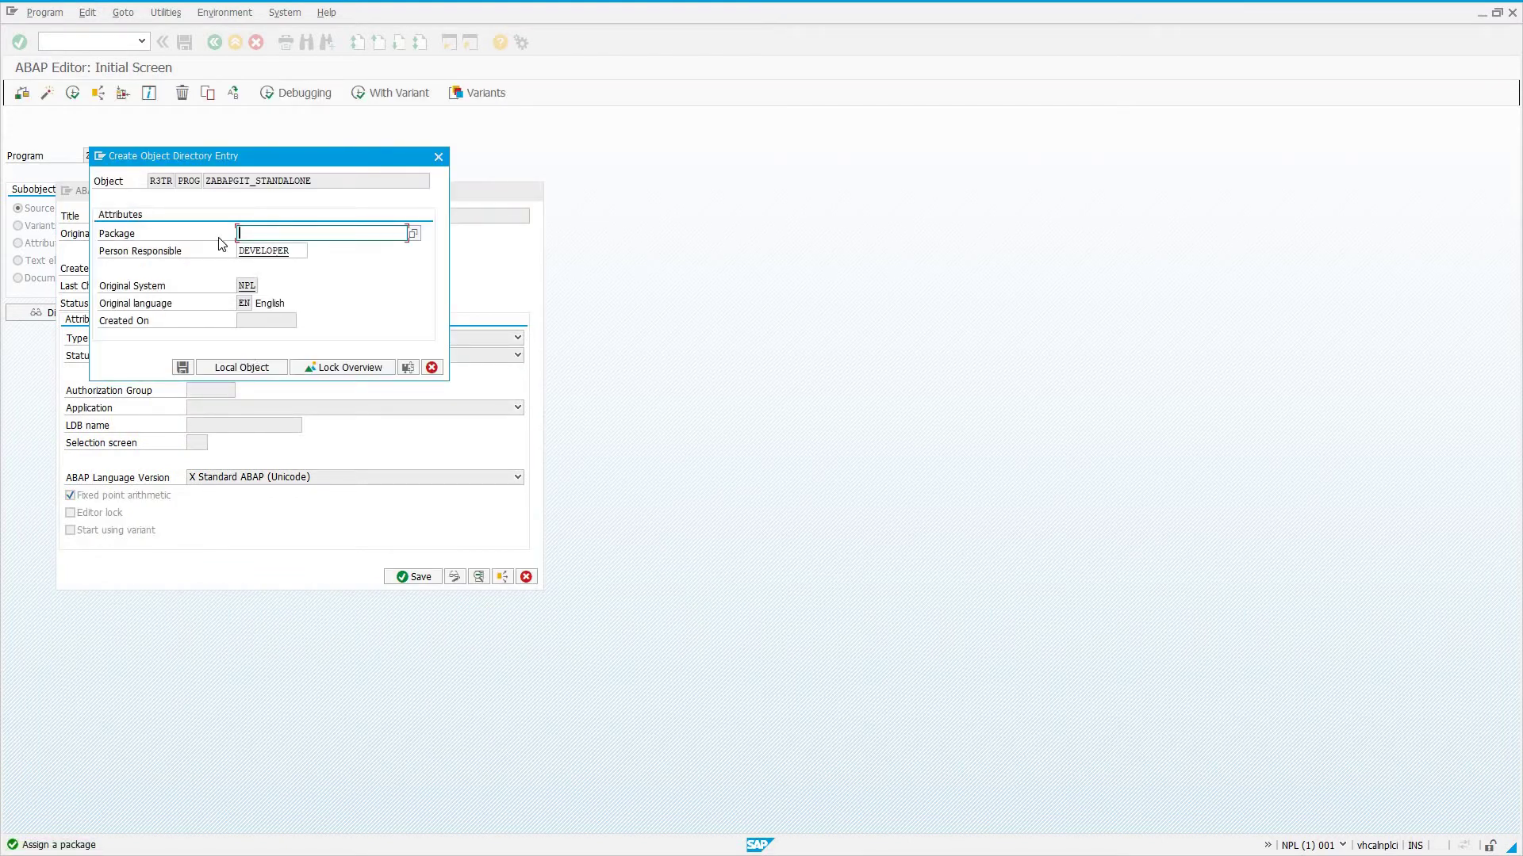
click(235, 368)
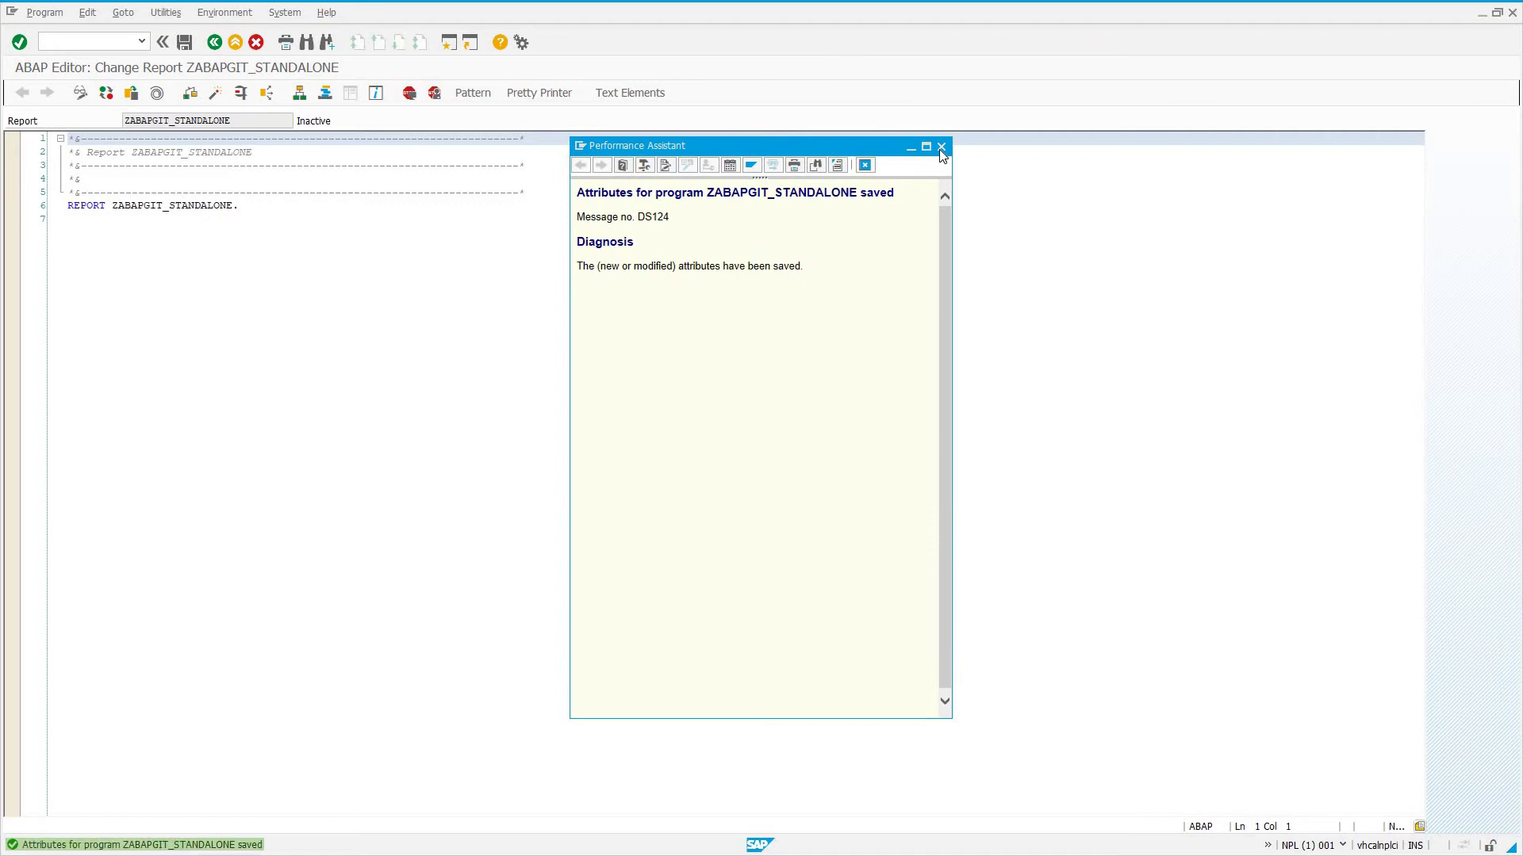
Upload the Desktop file zabapgit.abap as the report's source via Utilities > More Utilities > Upload
click(941, 147)
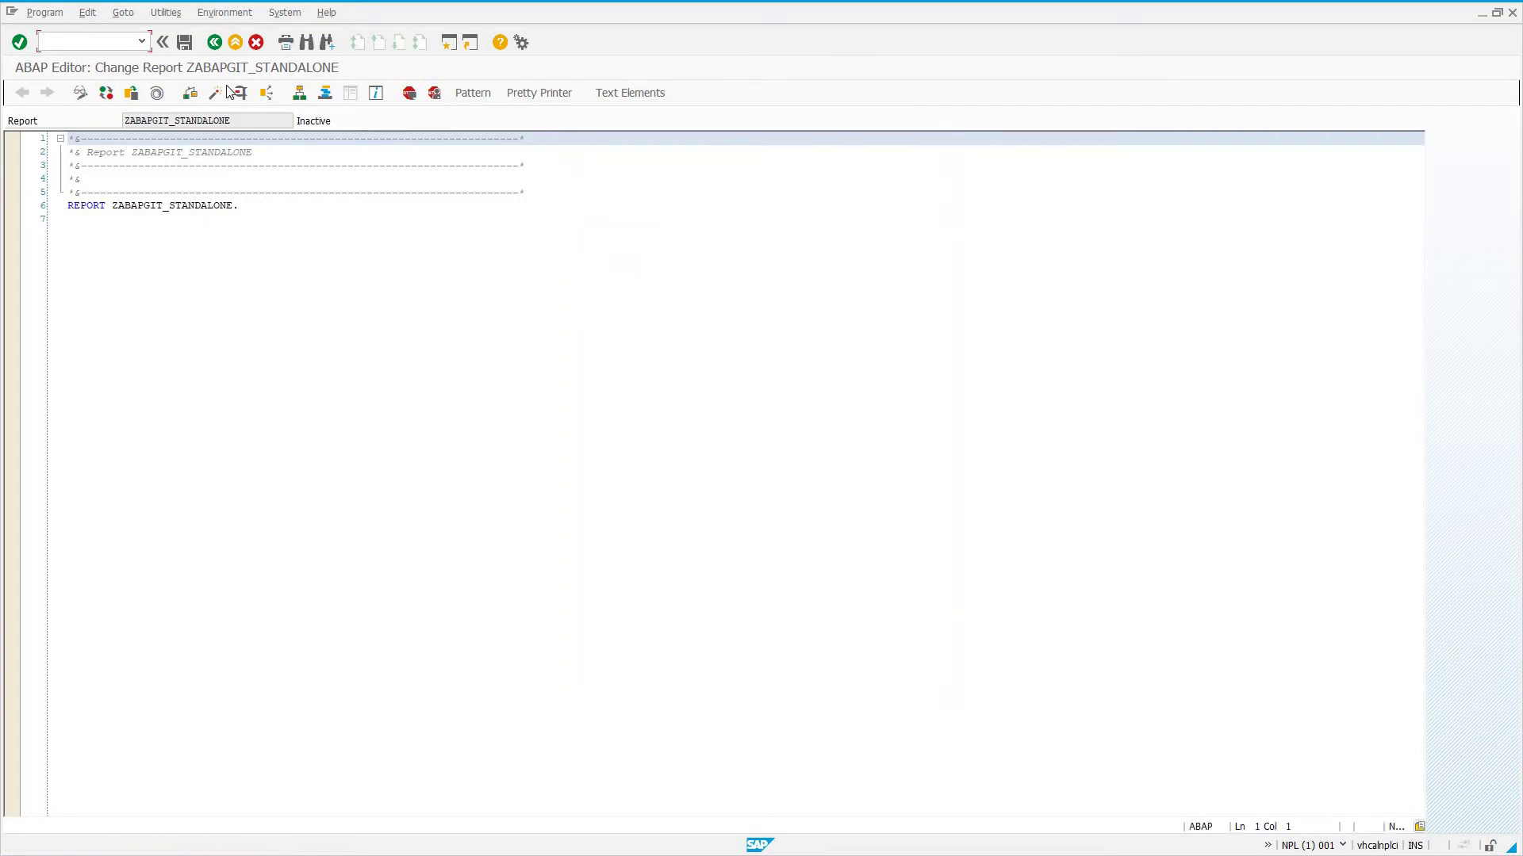
click(167, 13)
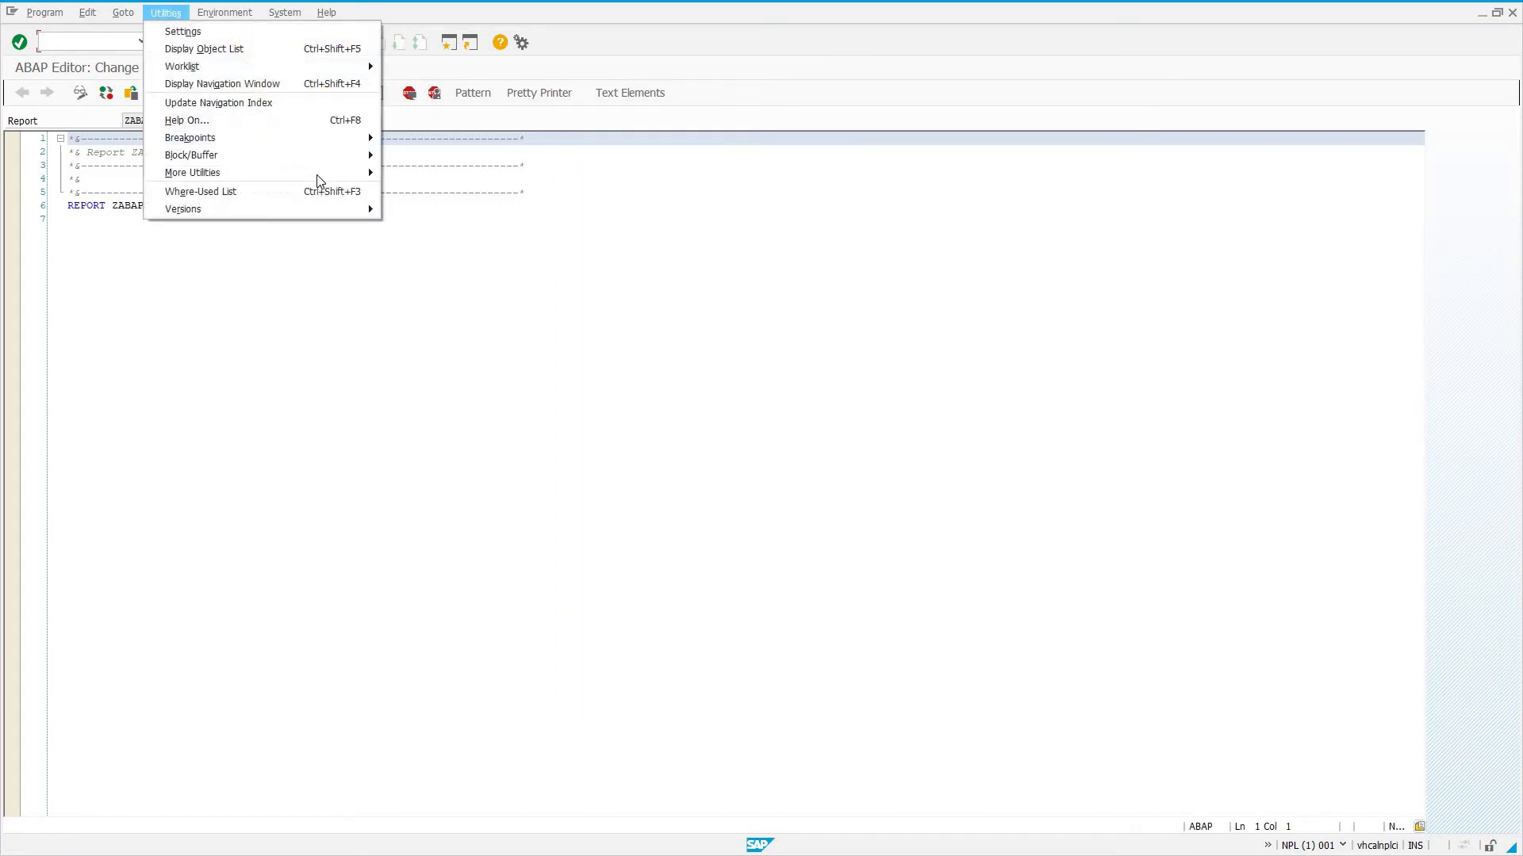
mouse_move(340, 175)
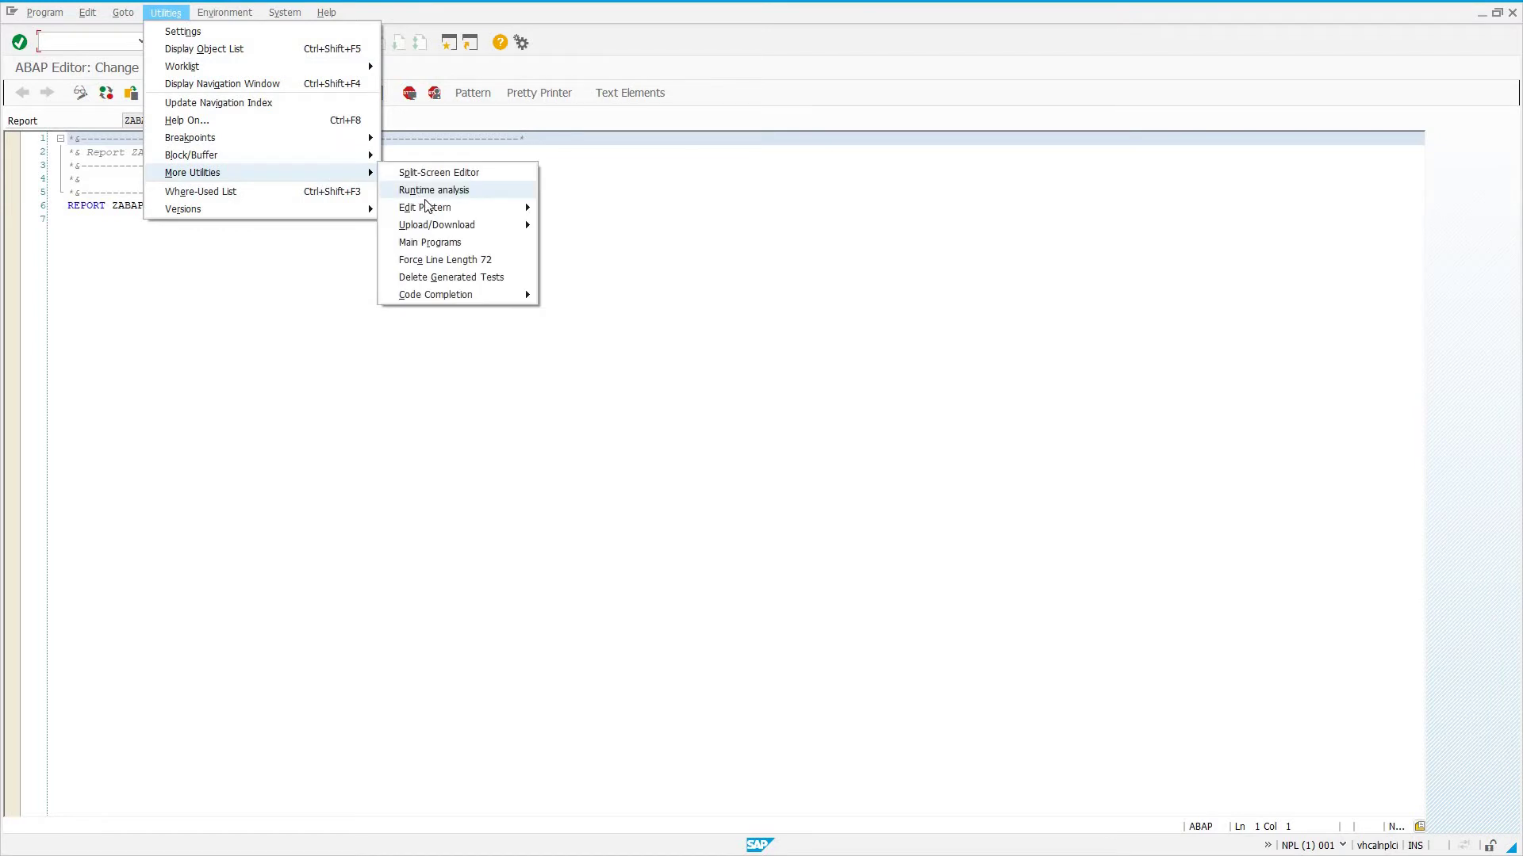
mouse_move(465, 227)
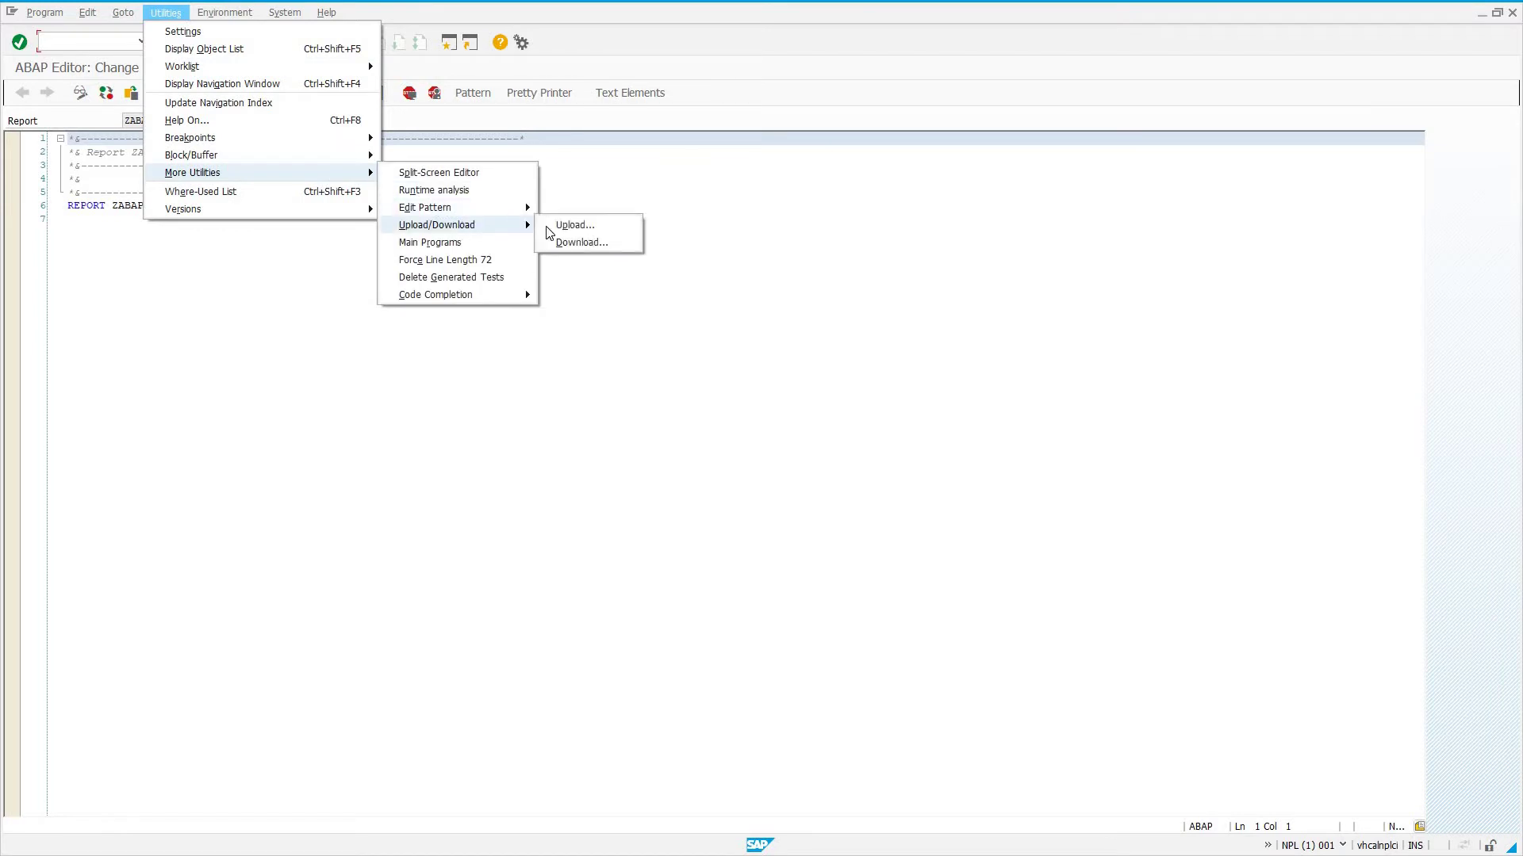
click(571, 225)
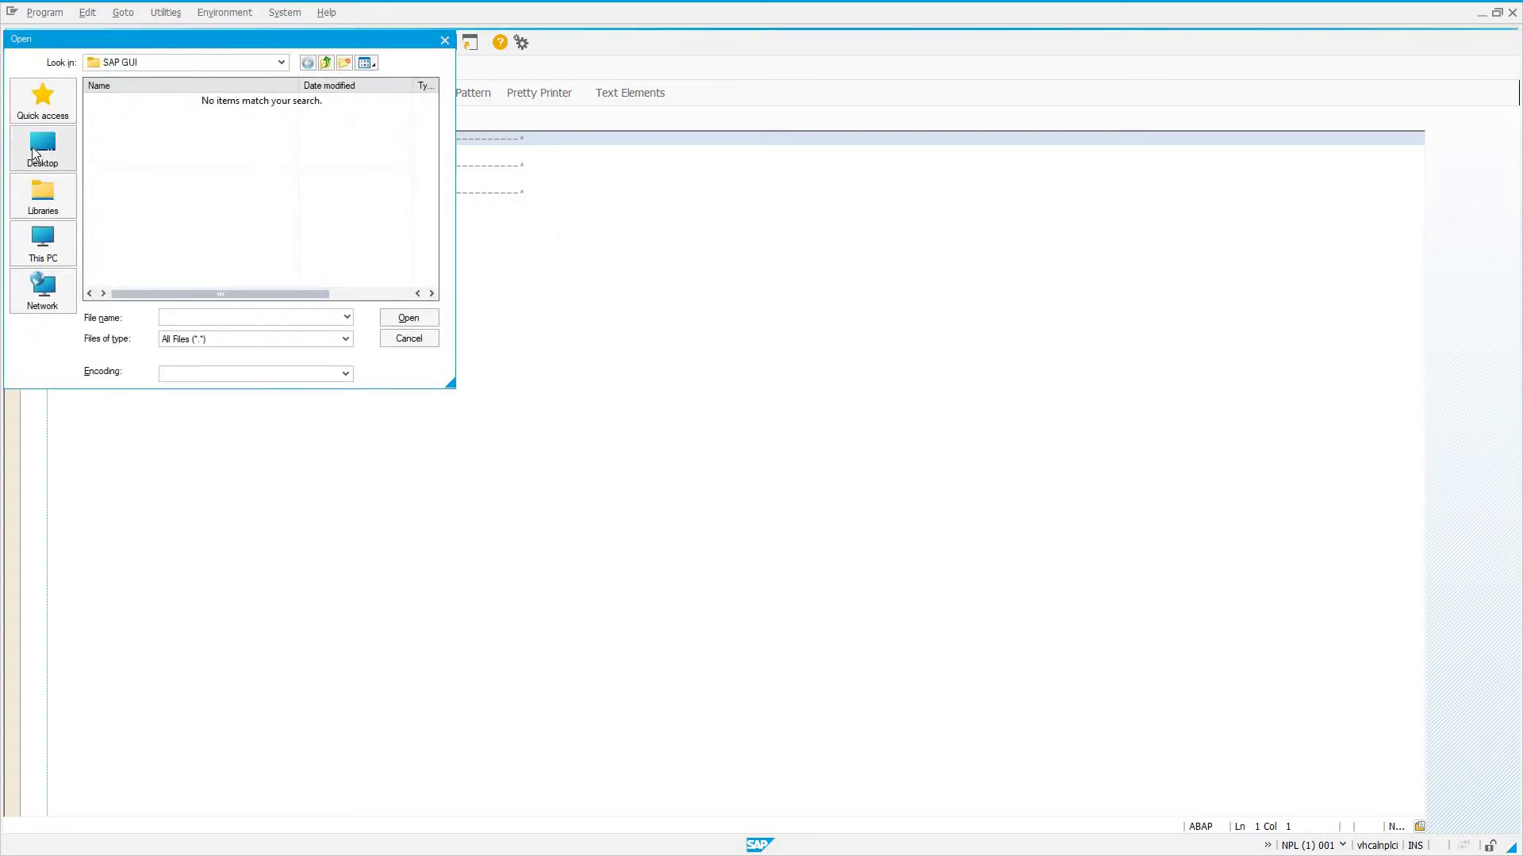
click(36, 146)
scroll(204, 189, down, 5)
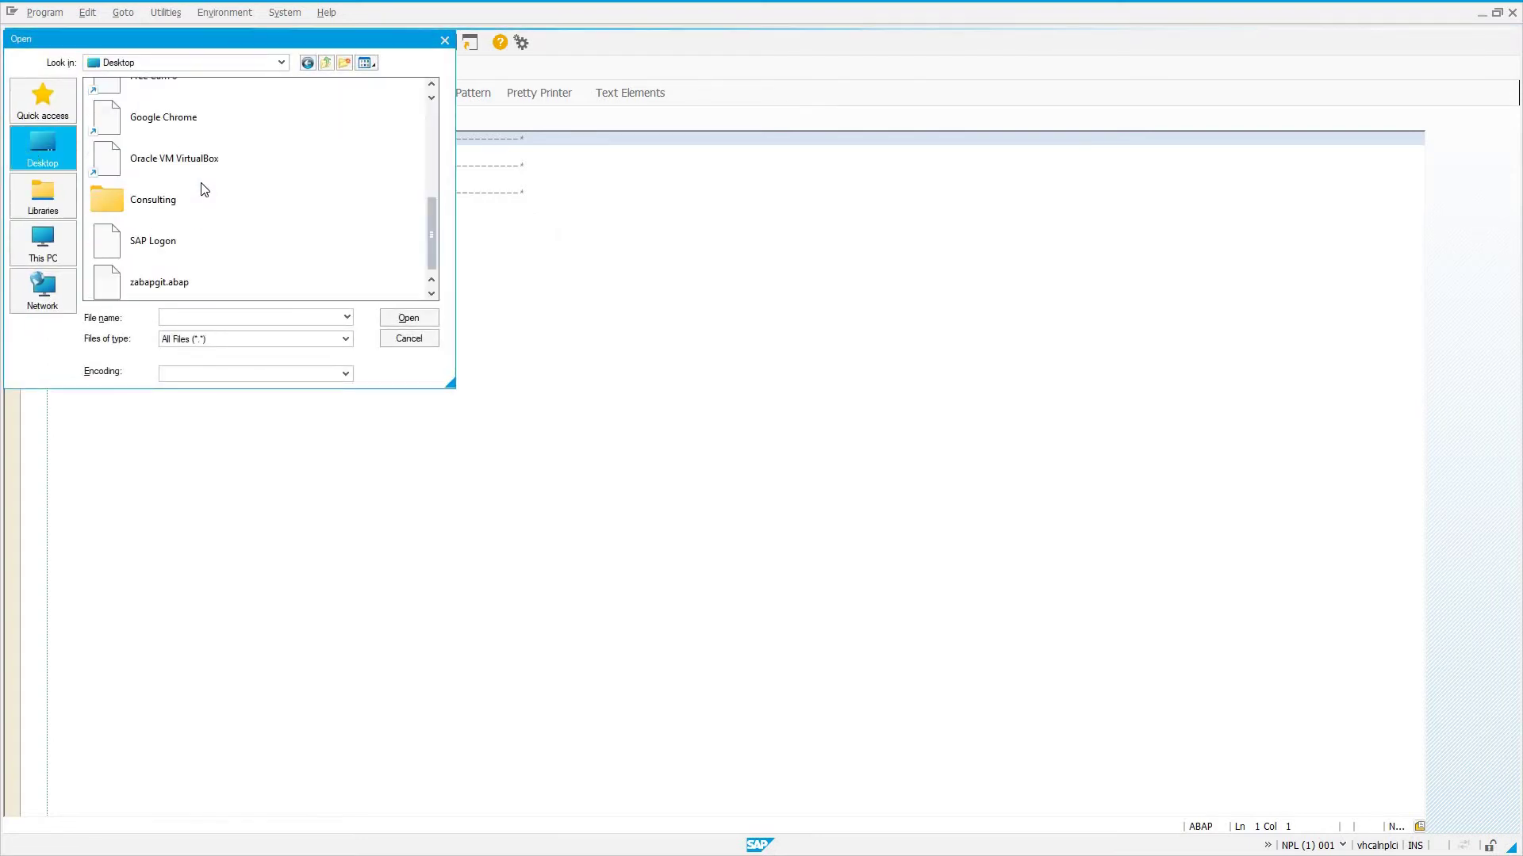
click(165, 282)
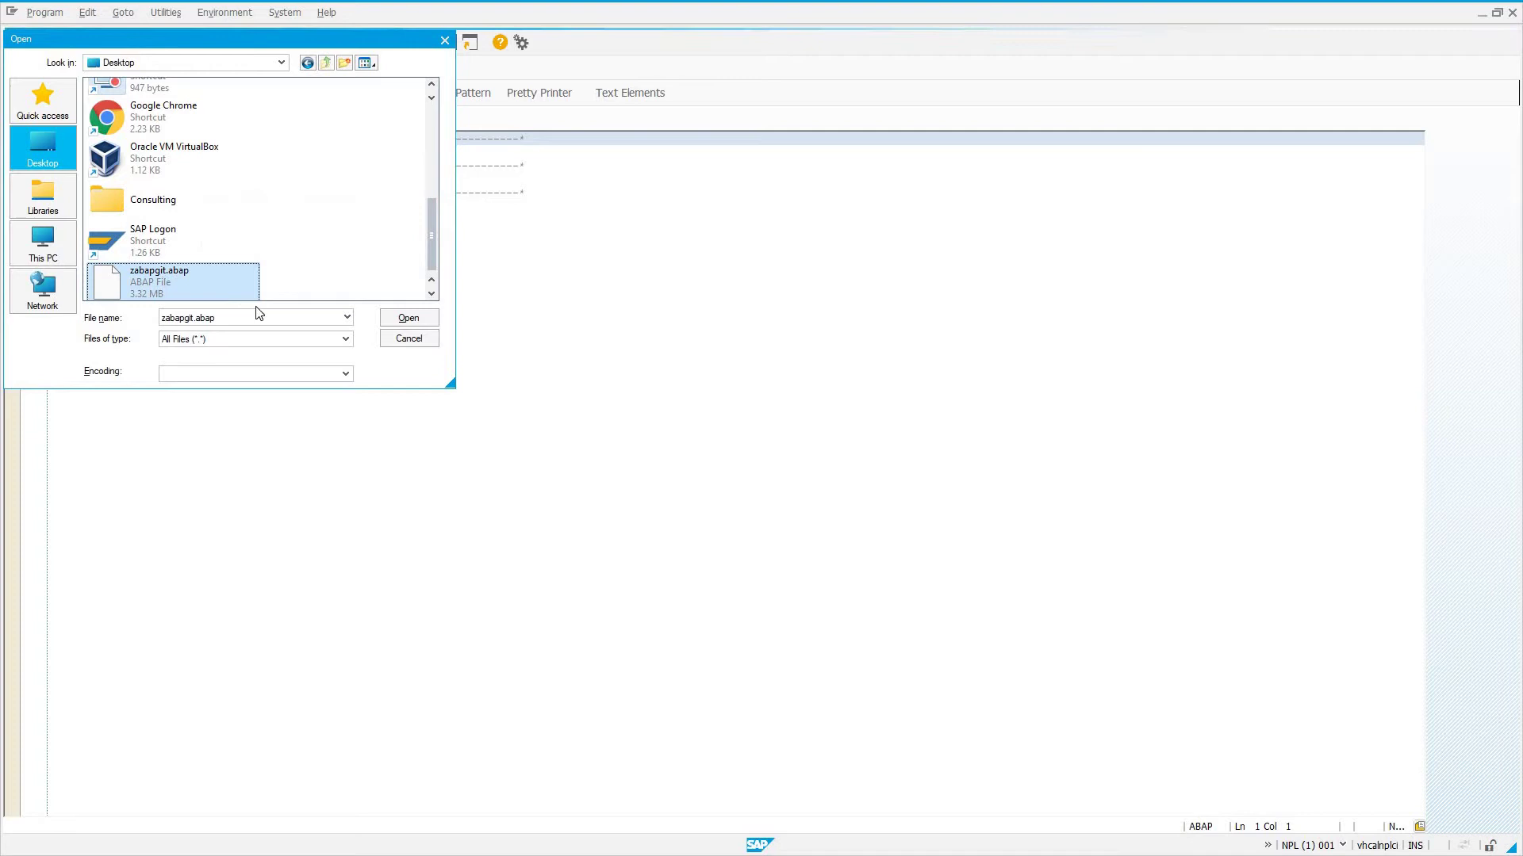
click(409, 320)
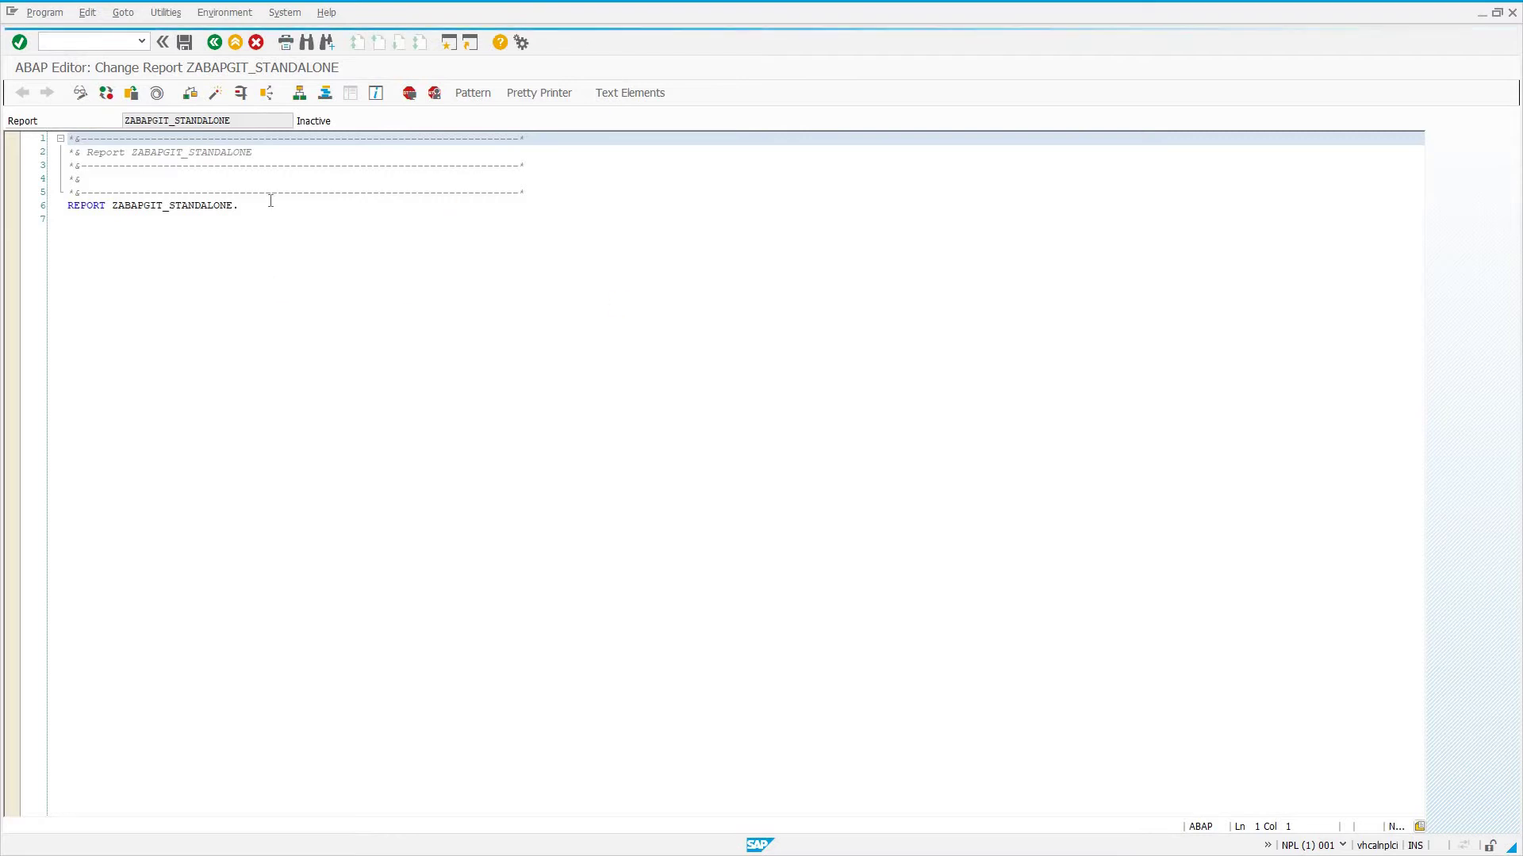
Activate ZABAPGIT_STANDALONE now that it contains the uploaded abapGit source
click(216, 94)
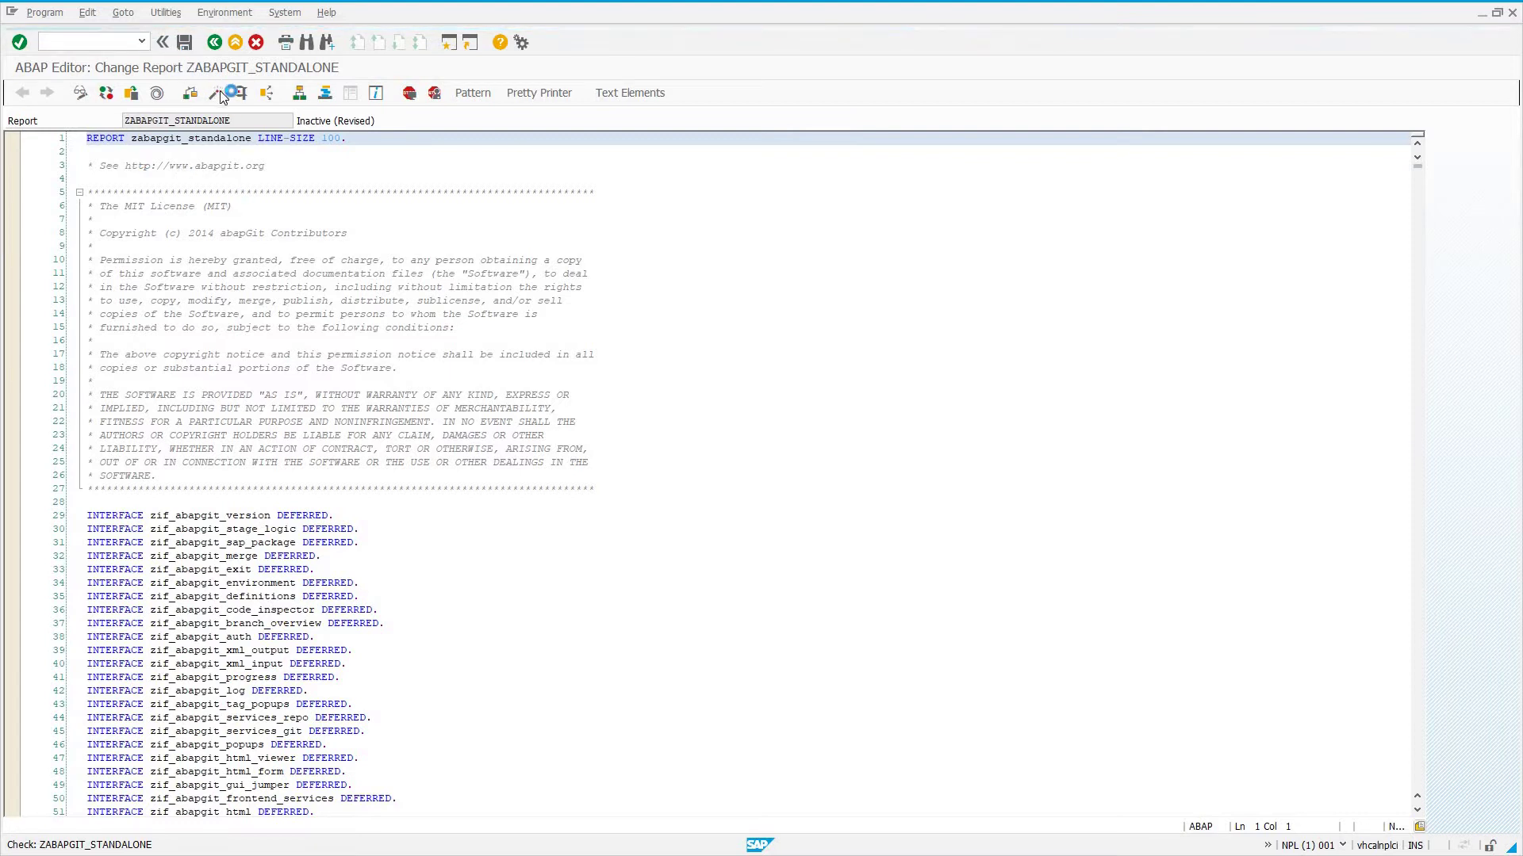
Open a second SAP session and go to transaction maintenance with SE93
click(12, 12)
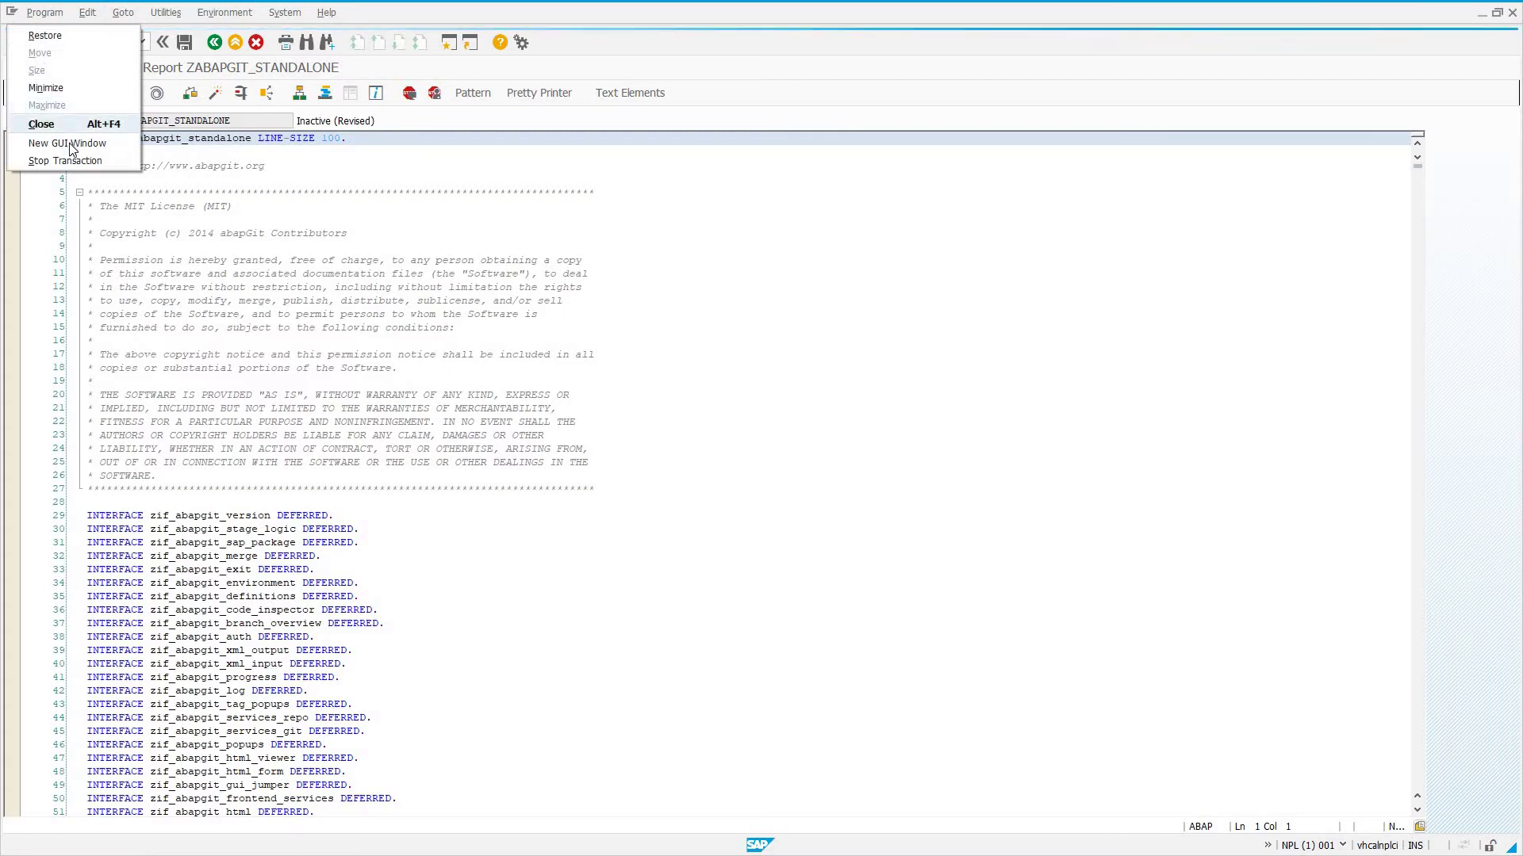
click(70, 144)
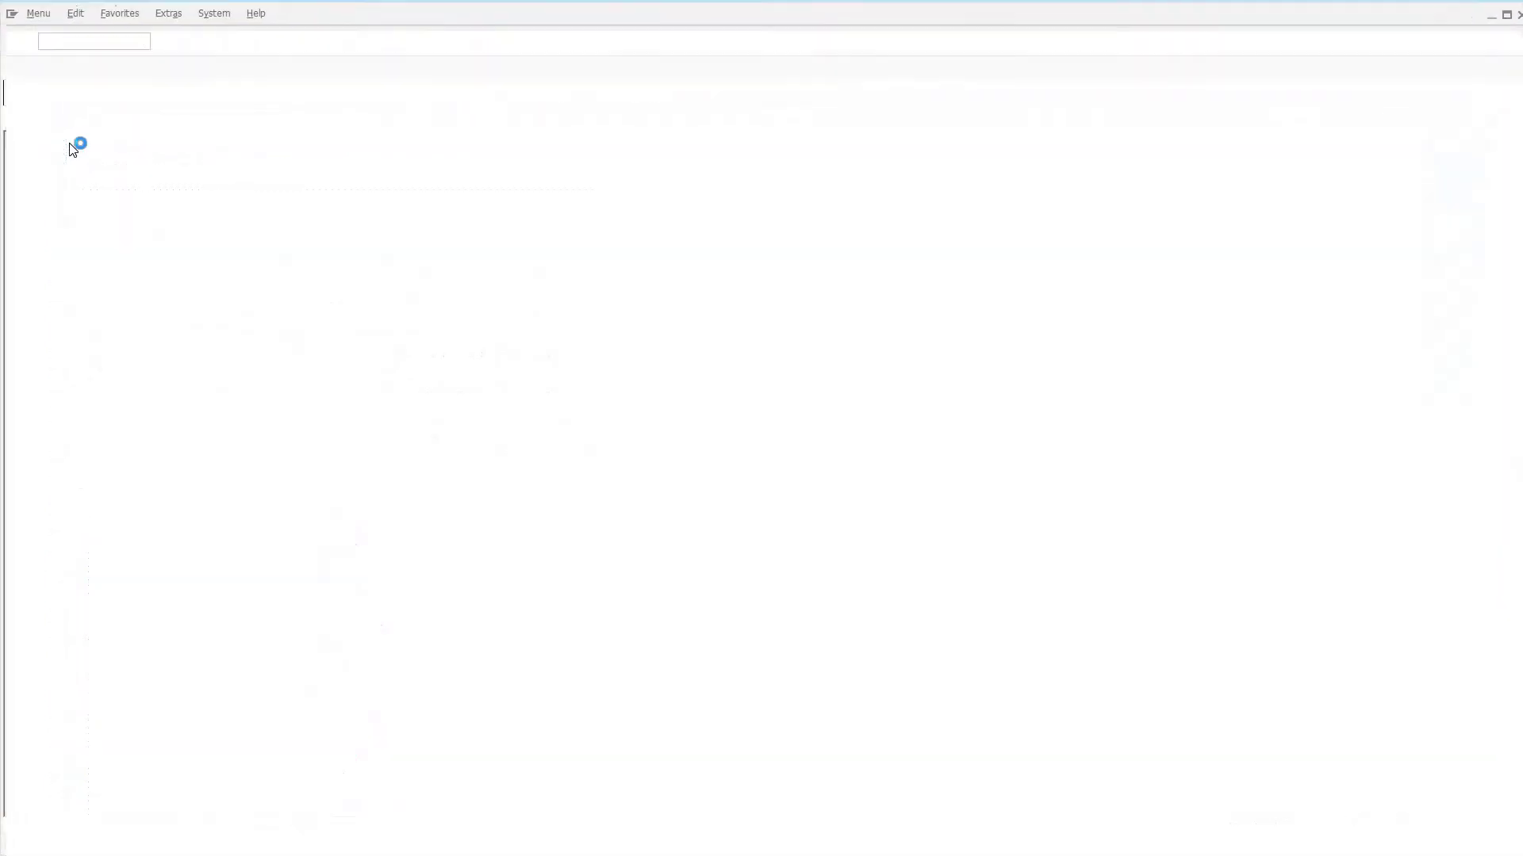
text(se9)
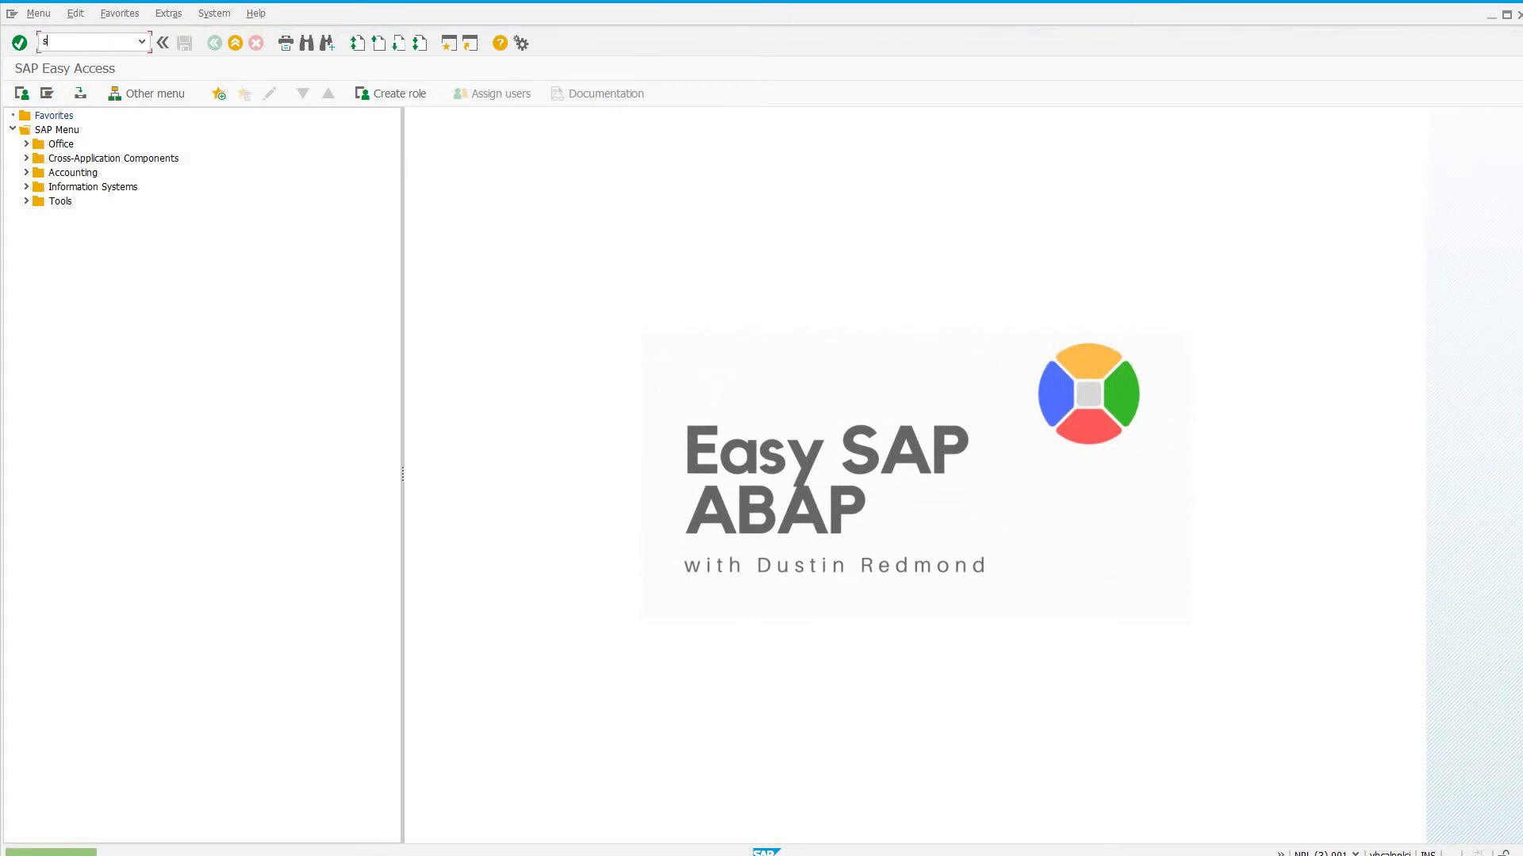
text(3)
key(Return)
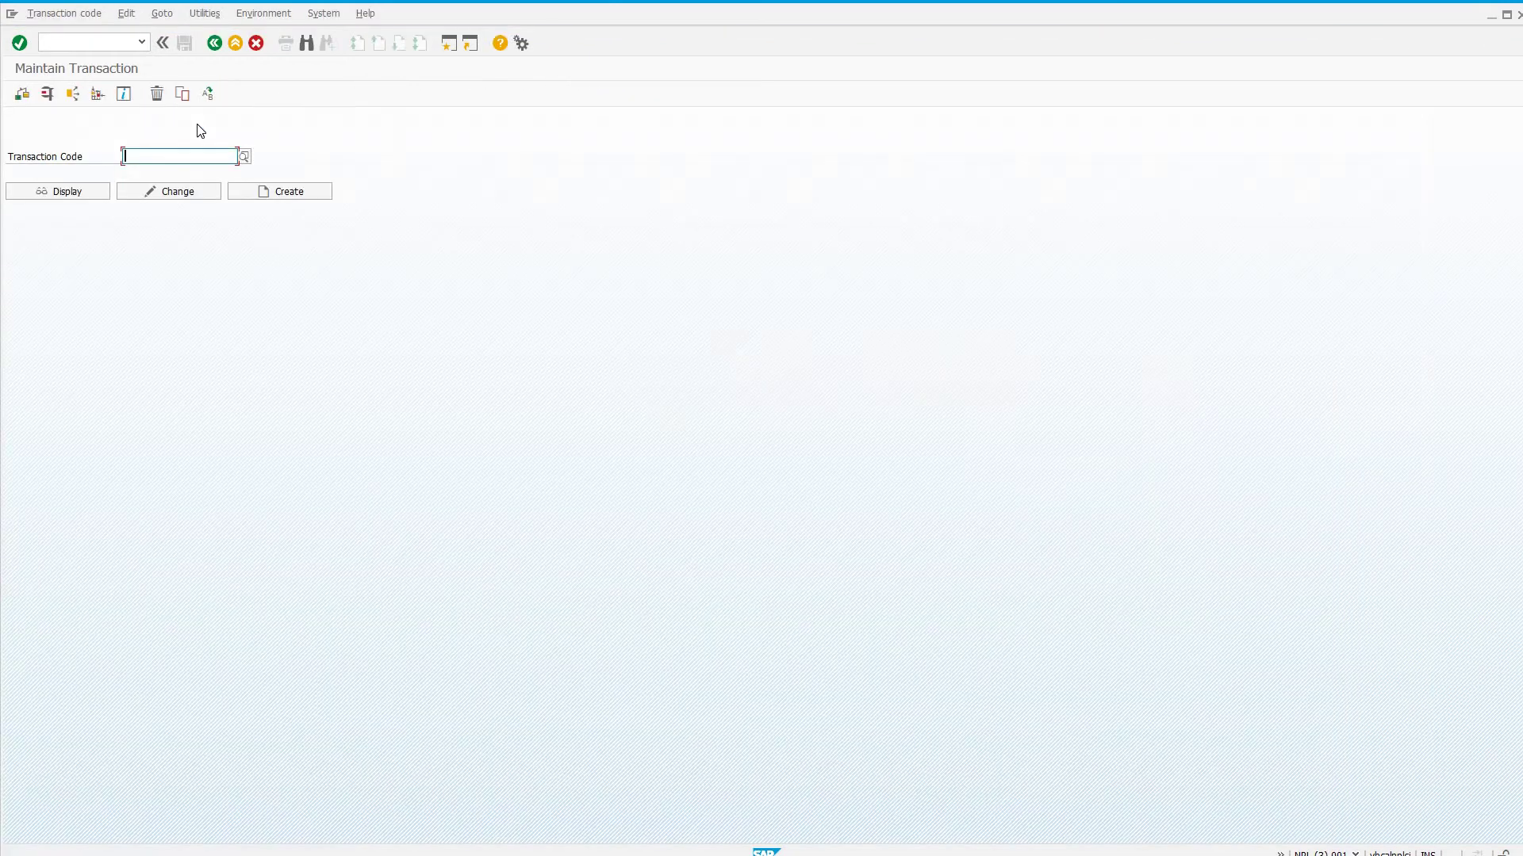
Create transaction ZABAPGIT with short text abapGit as a report transaction
text(zabapg)
text(zabapgit)
click(268, 198)
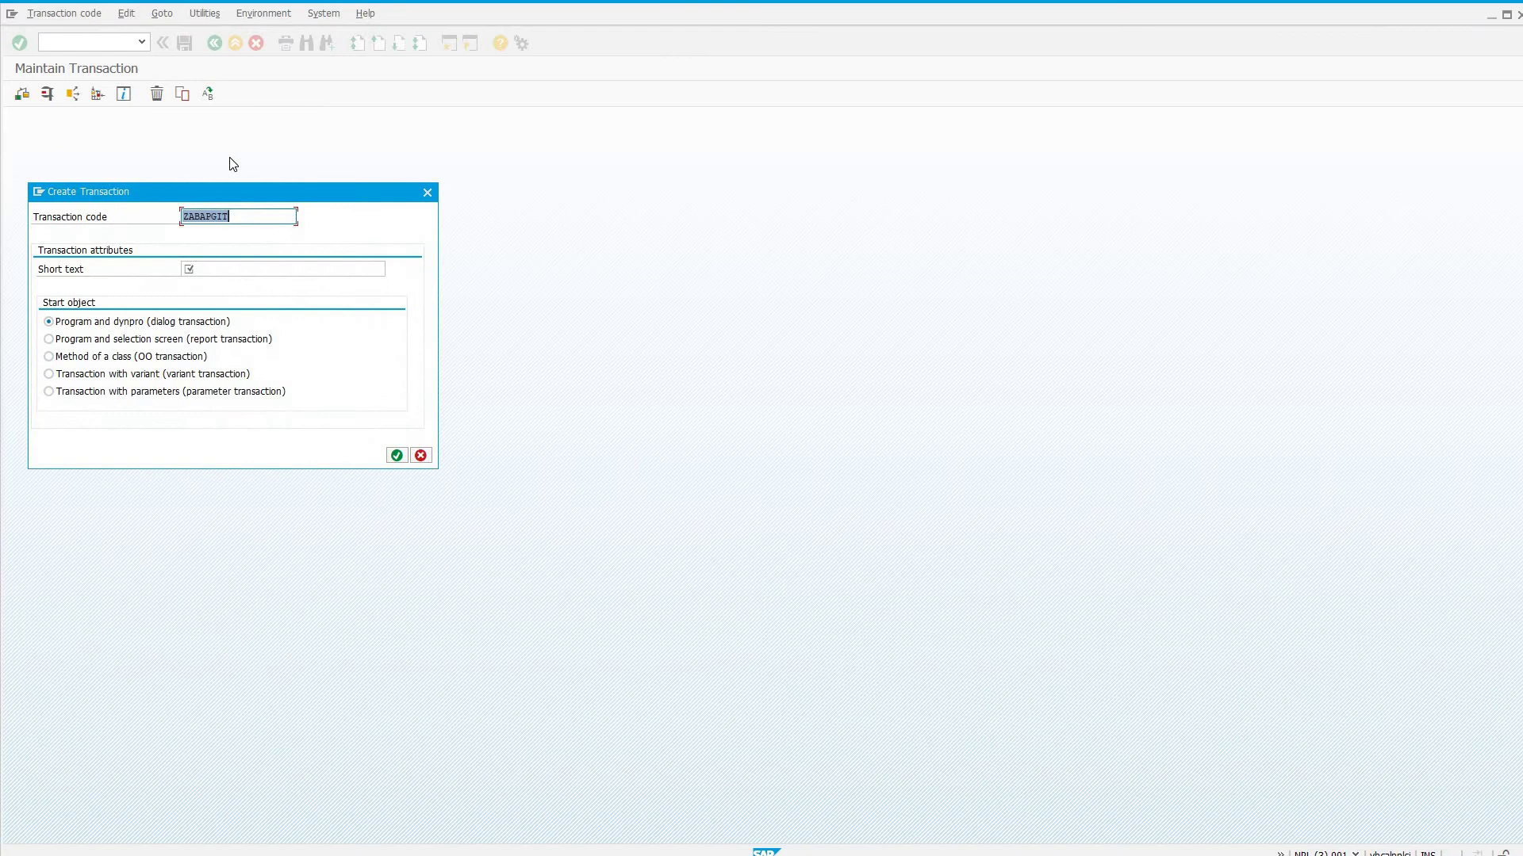
key(Tab)
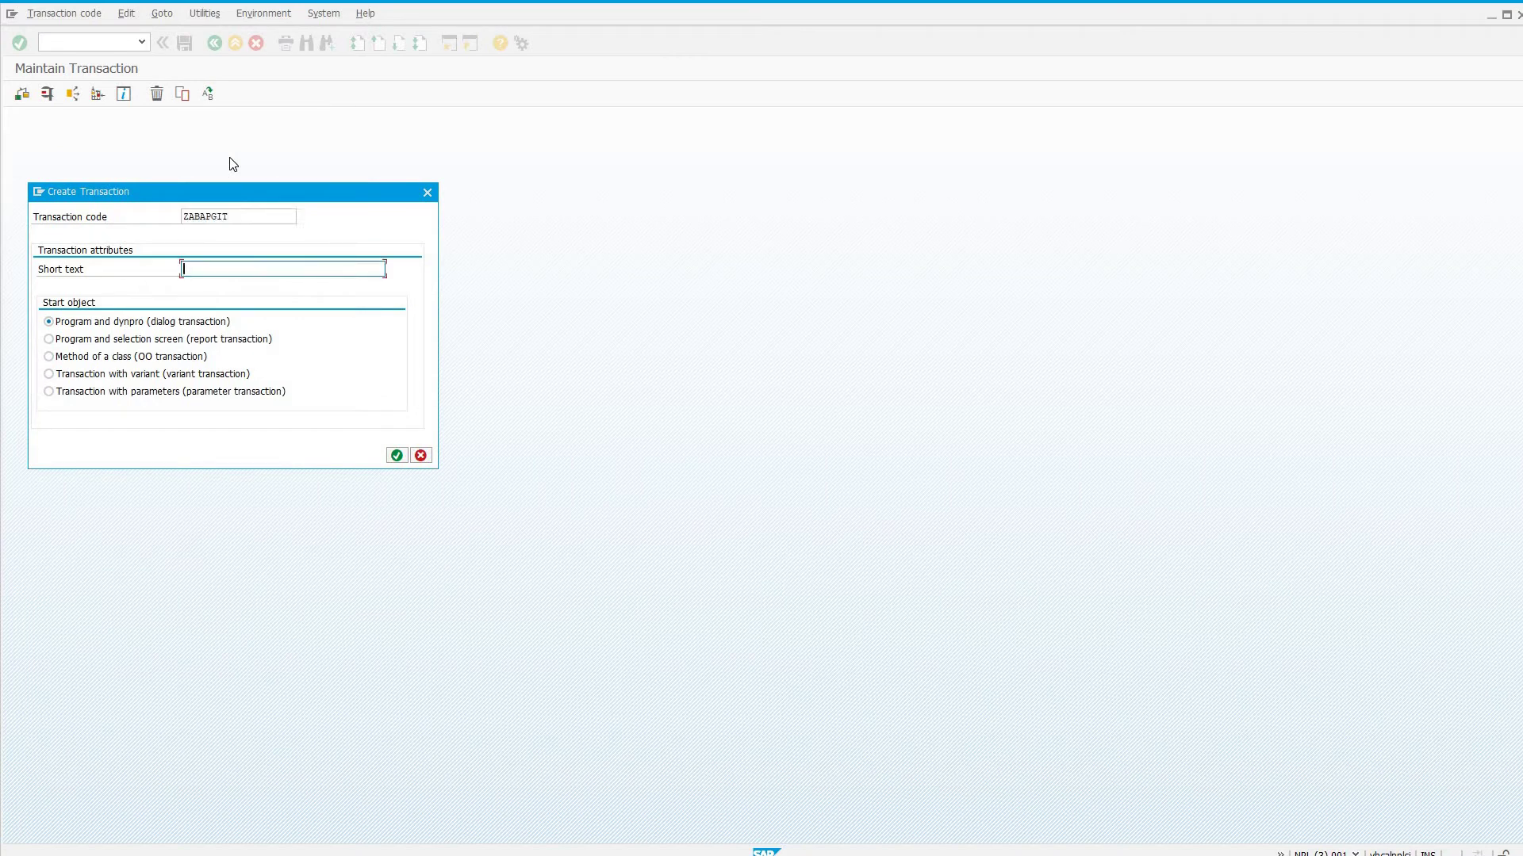
text(abapGit)
click(136, 339)
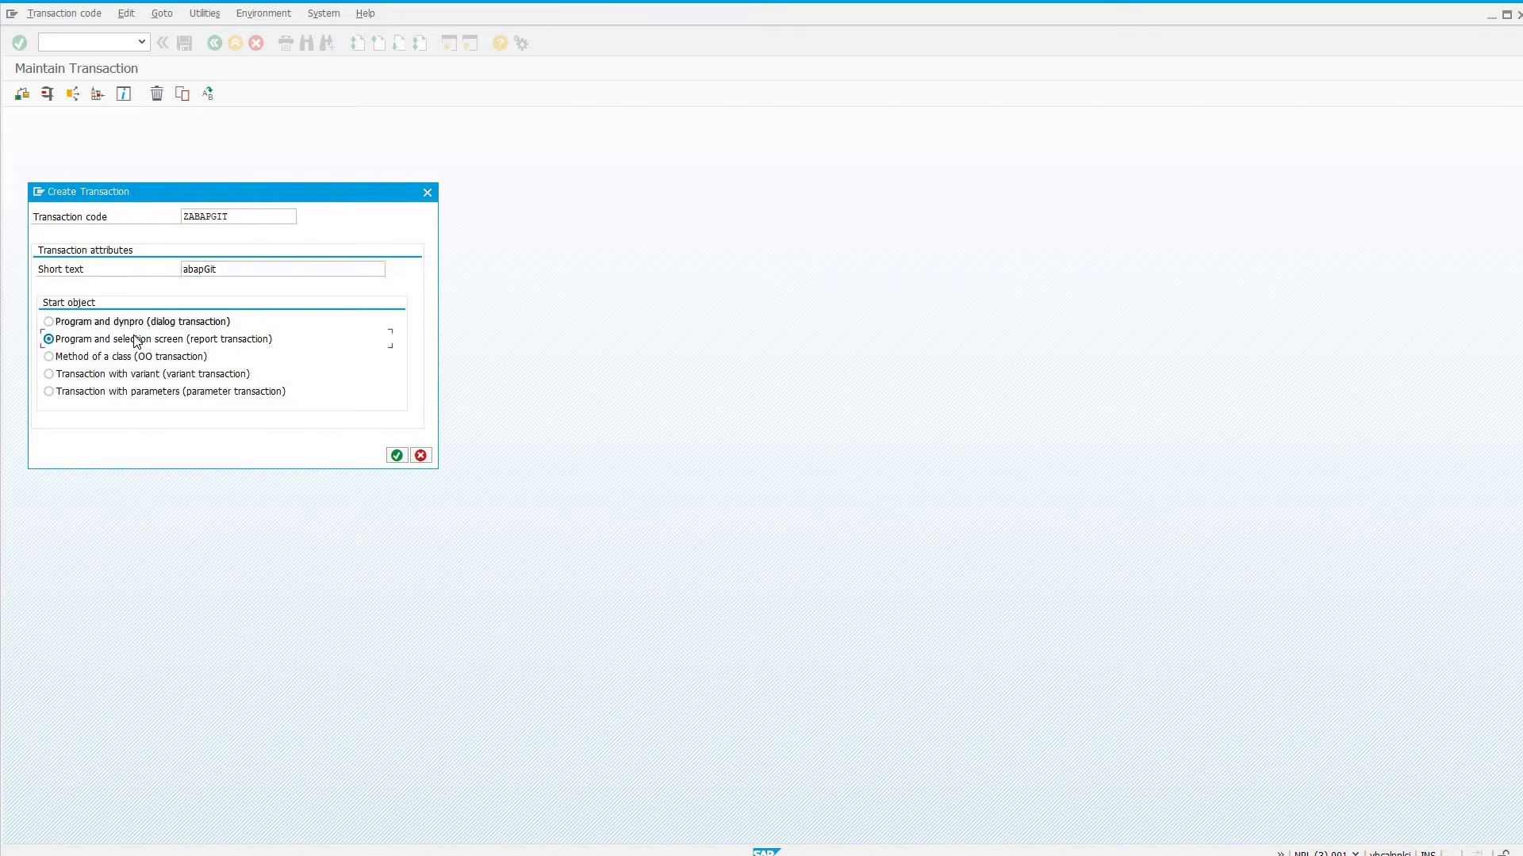
key(Return)
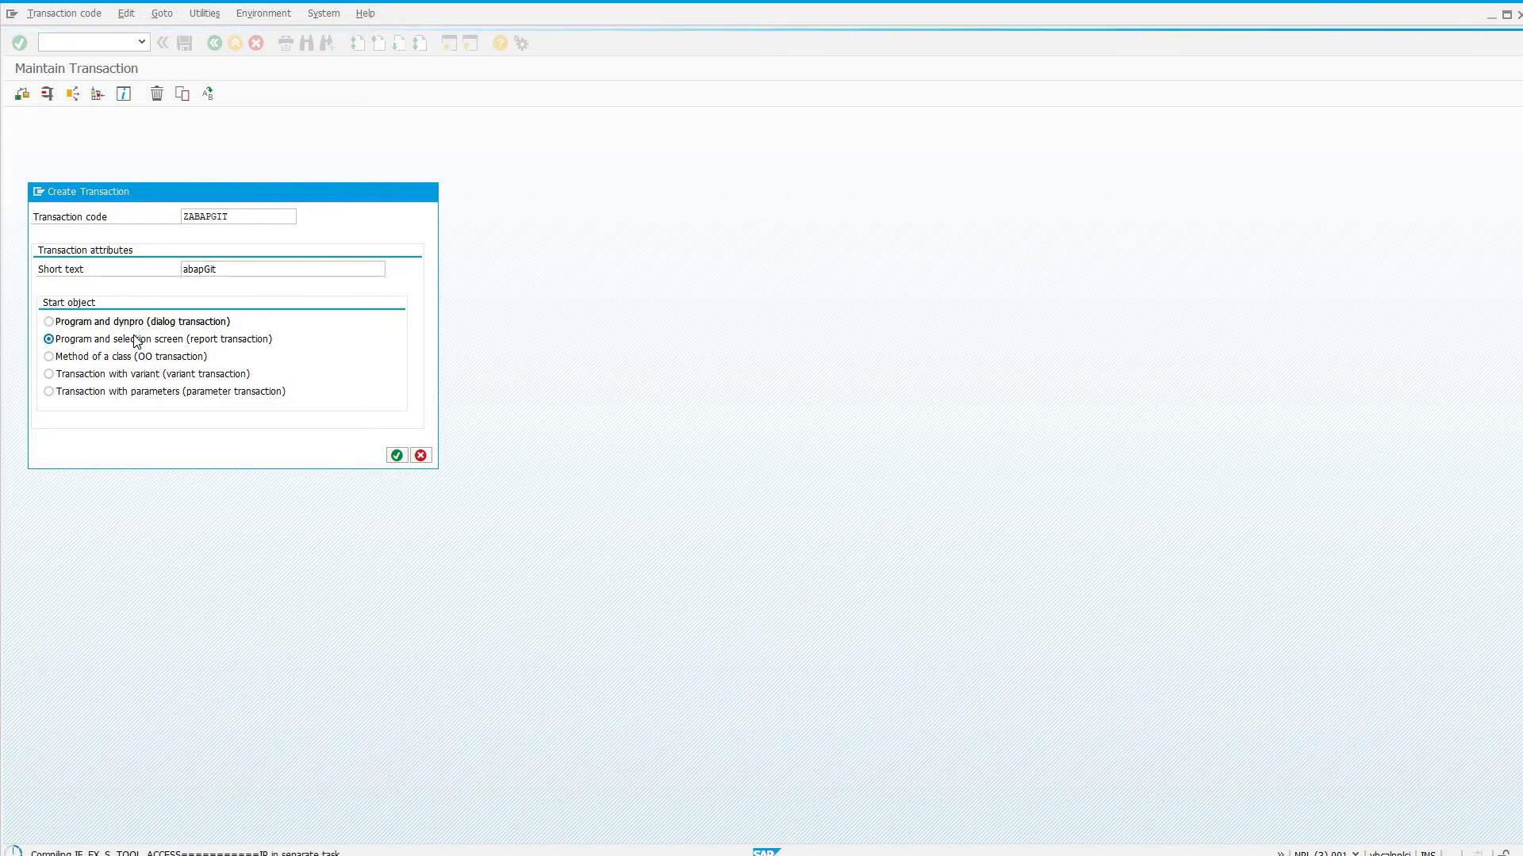
Point ZABAPGIT at program ZABAPGIT_STANDALONE and save the transaction as a local object
key(Tab)
text(z)
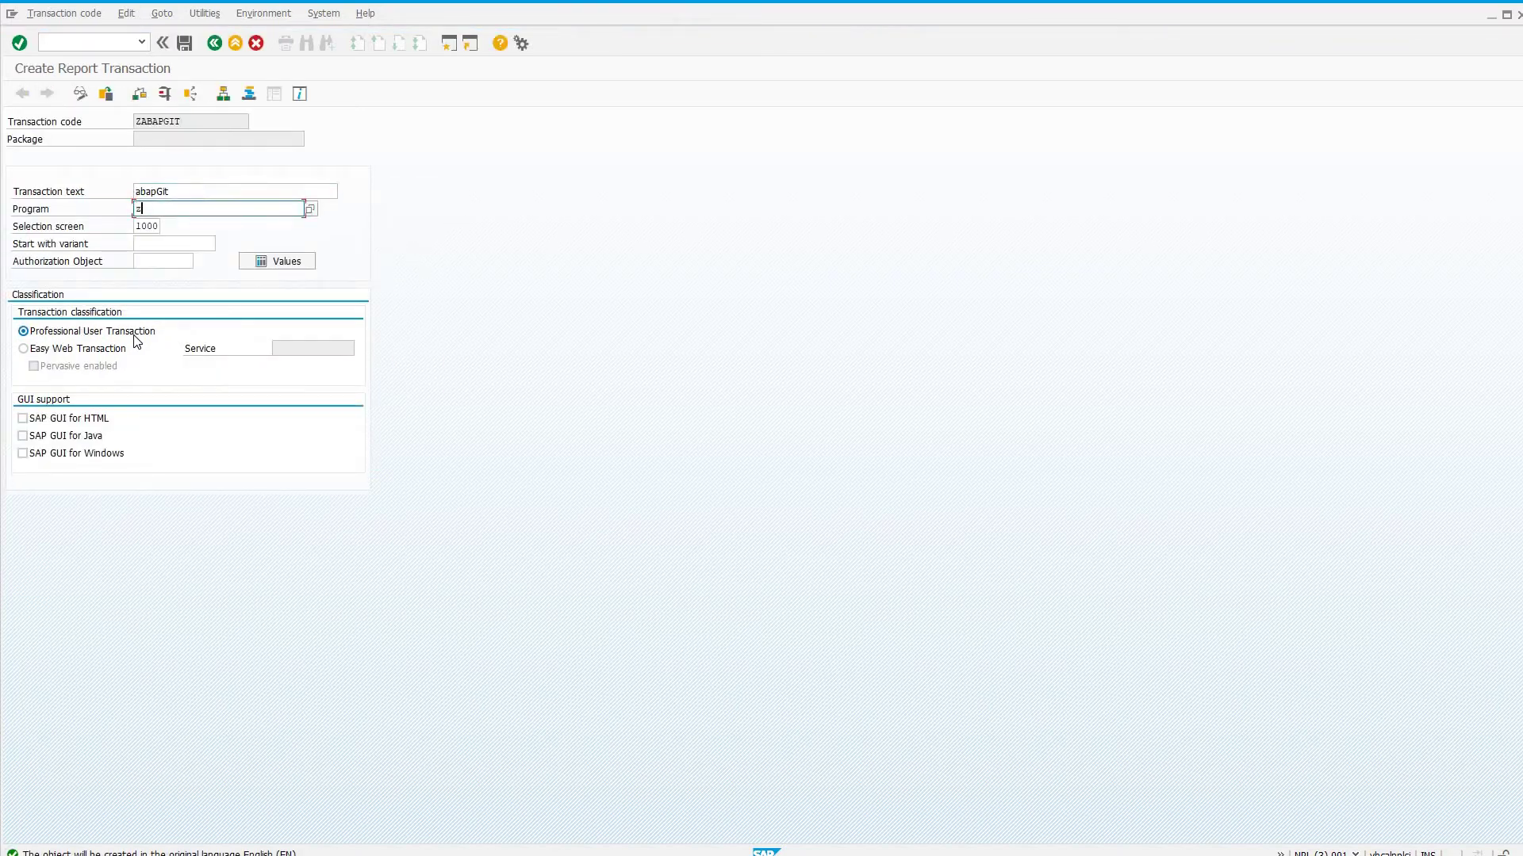
text(abapgit_standalone)
click(183, 44)
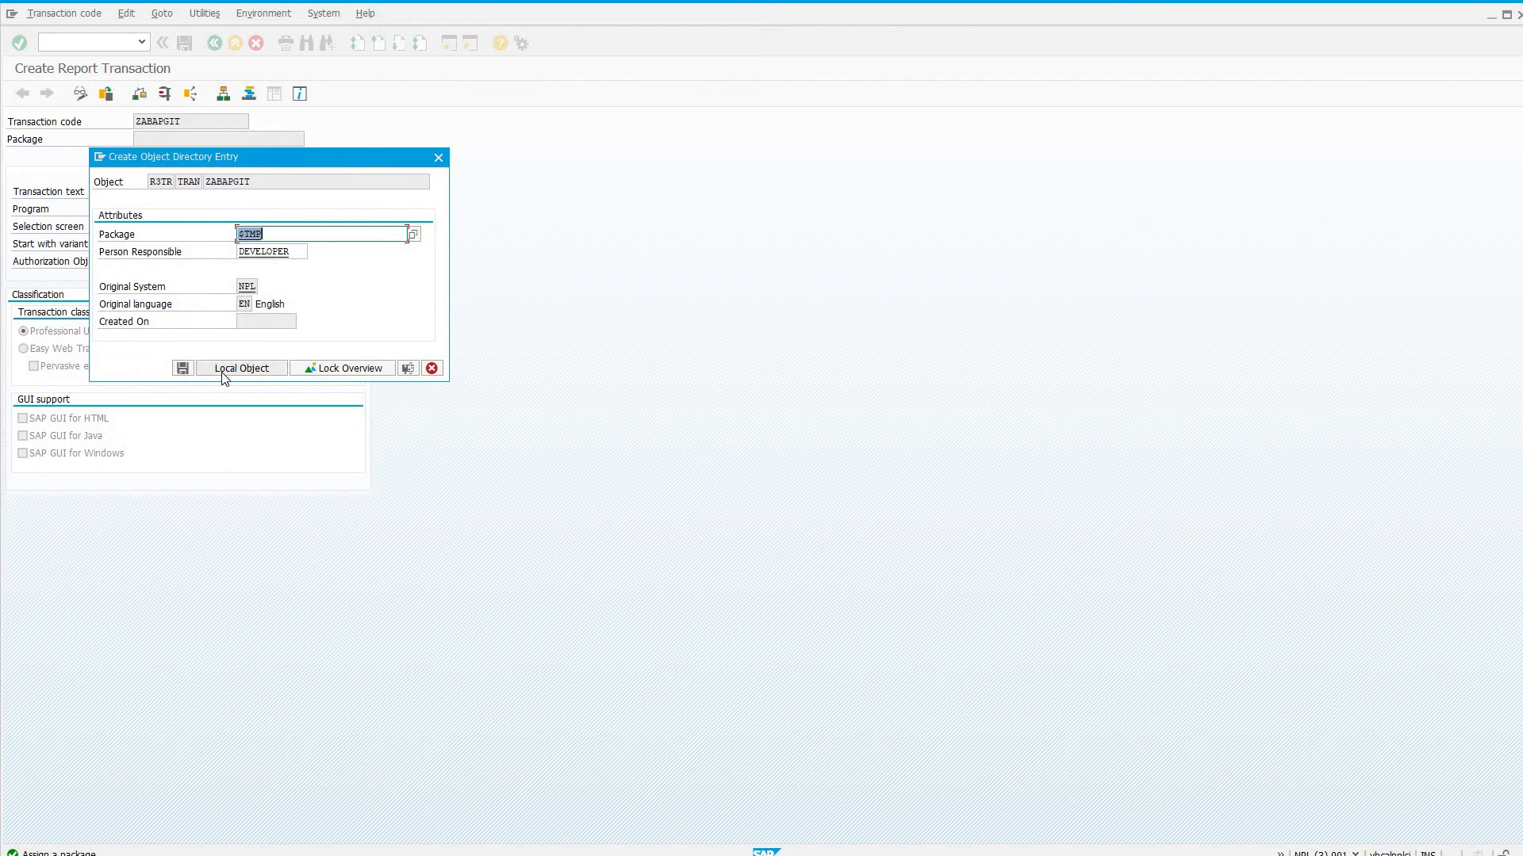
click(225, 371)
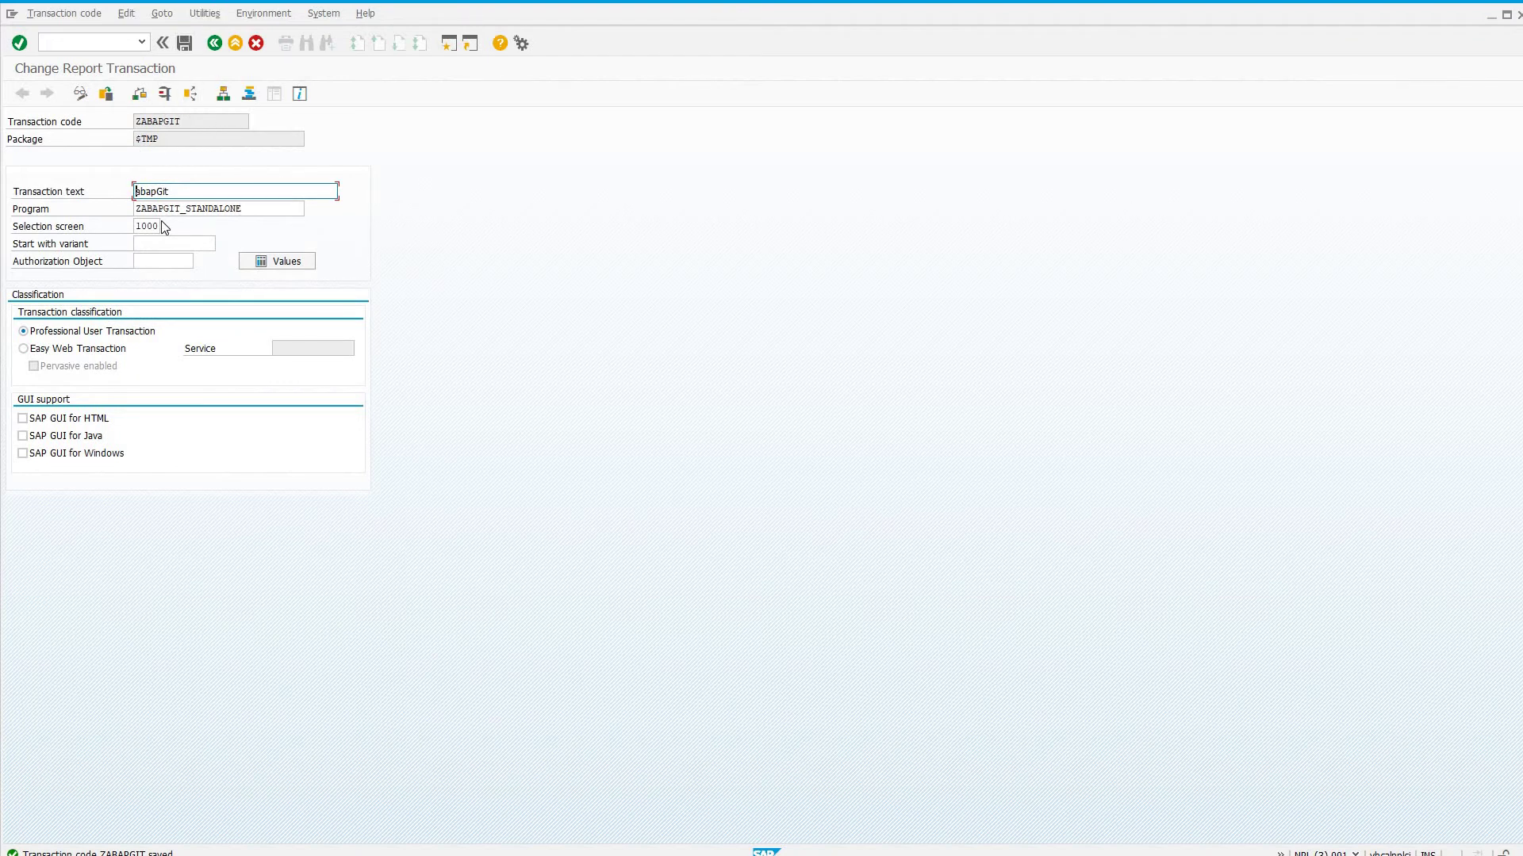
Confirm the report finished activating, then go back to the SAP Easy Access menu
key(alt+Tab)
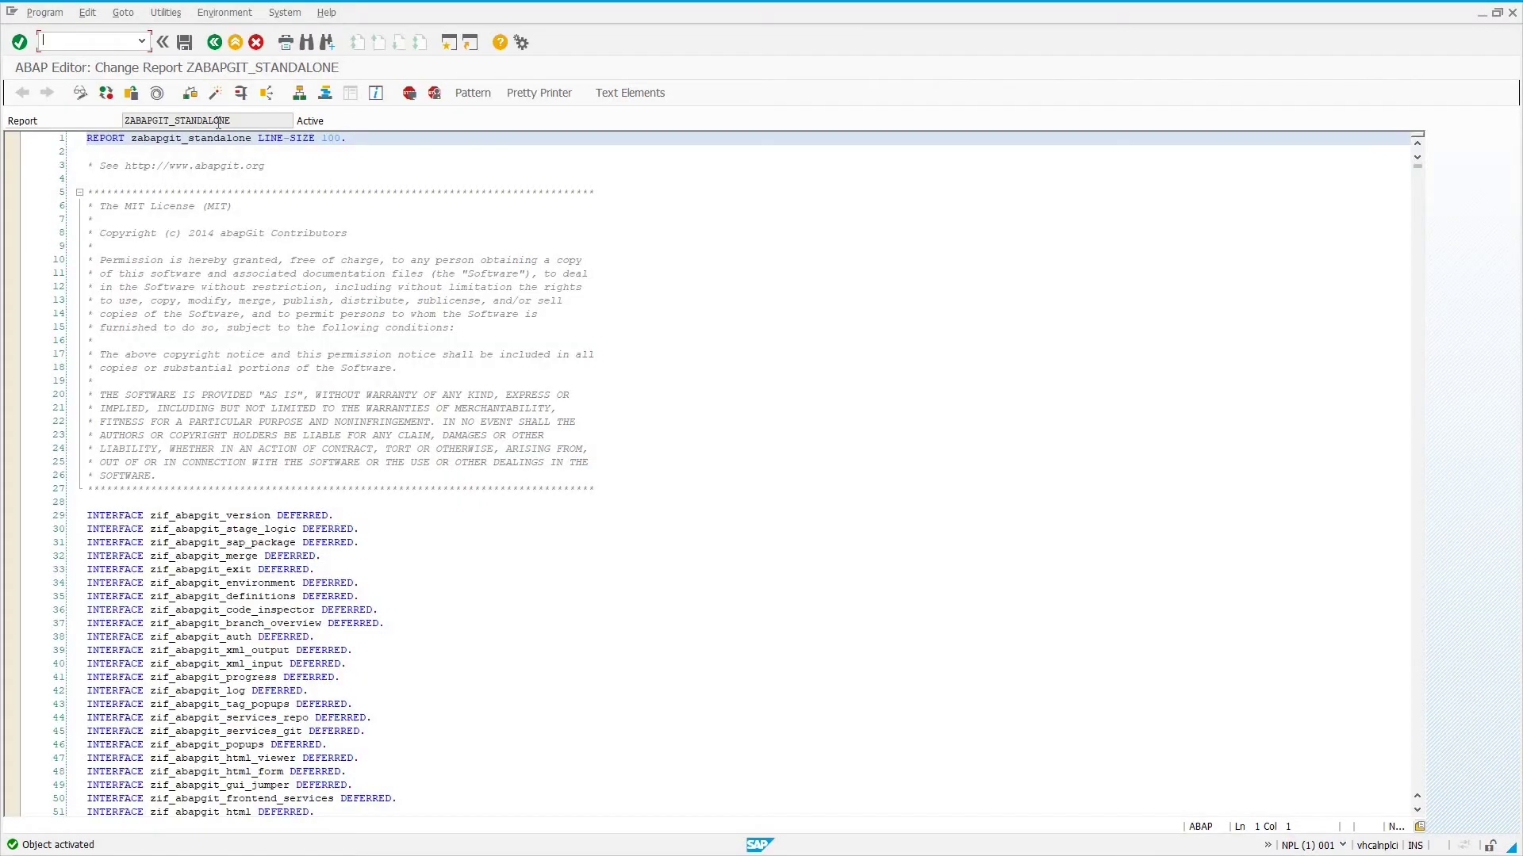
key(alt+Tab)
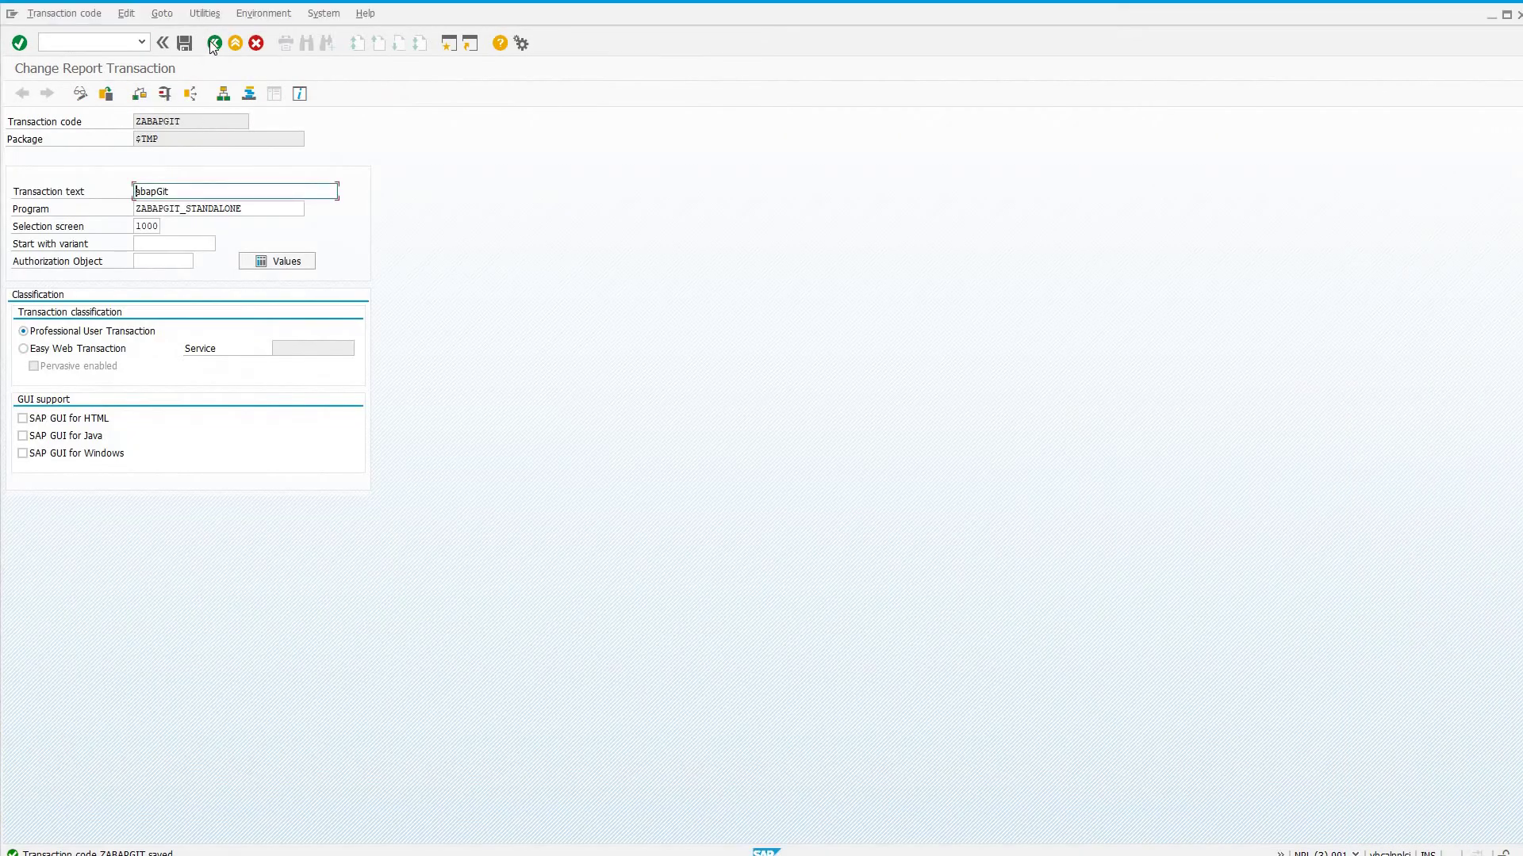
click(214, 44)
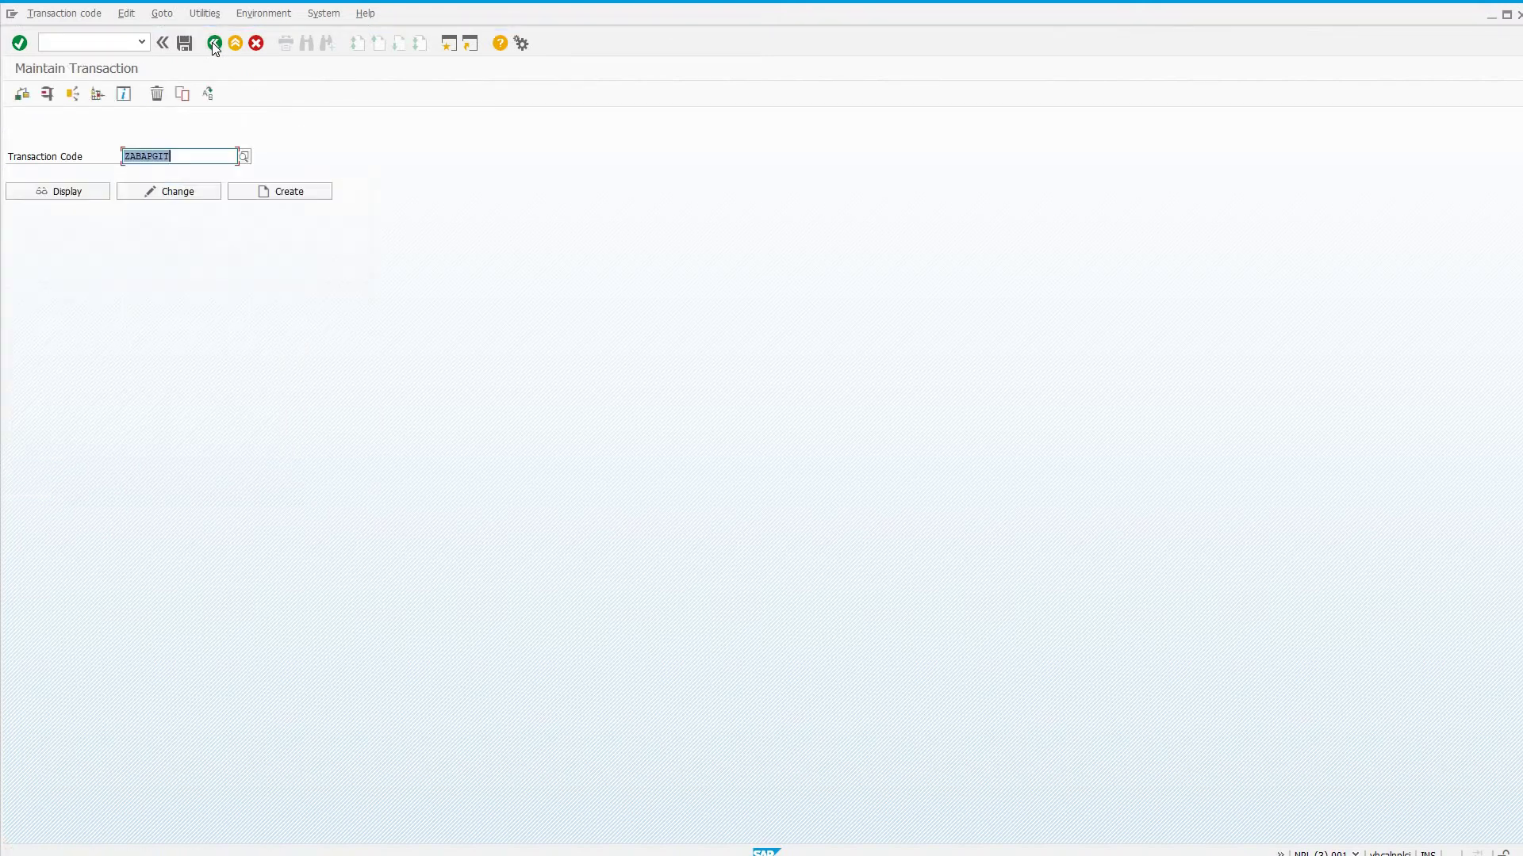
click(214, 45)
Run transaction ZABAPGIT to bring up abapGit 1.114.0 on its Tutorial page
text(z)
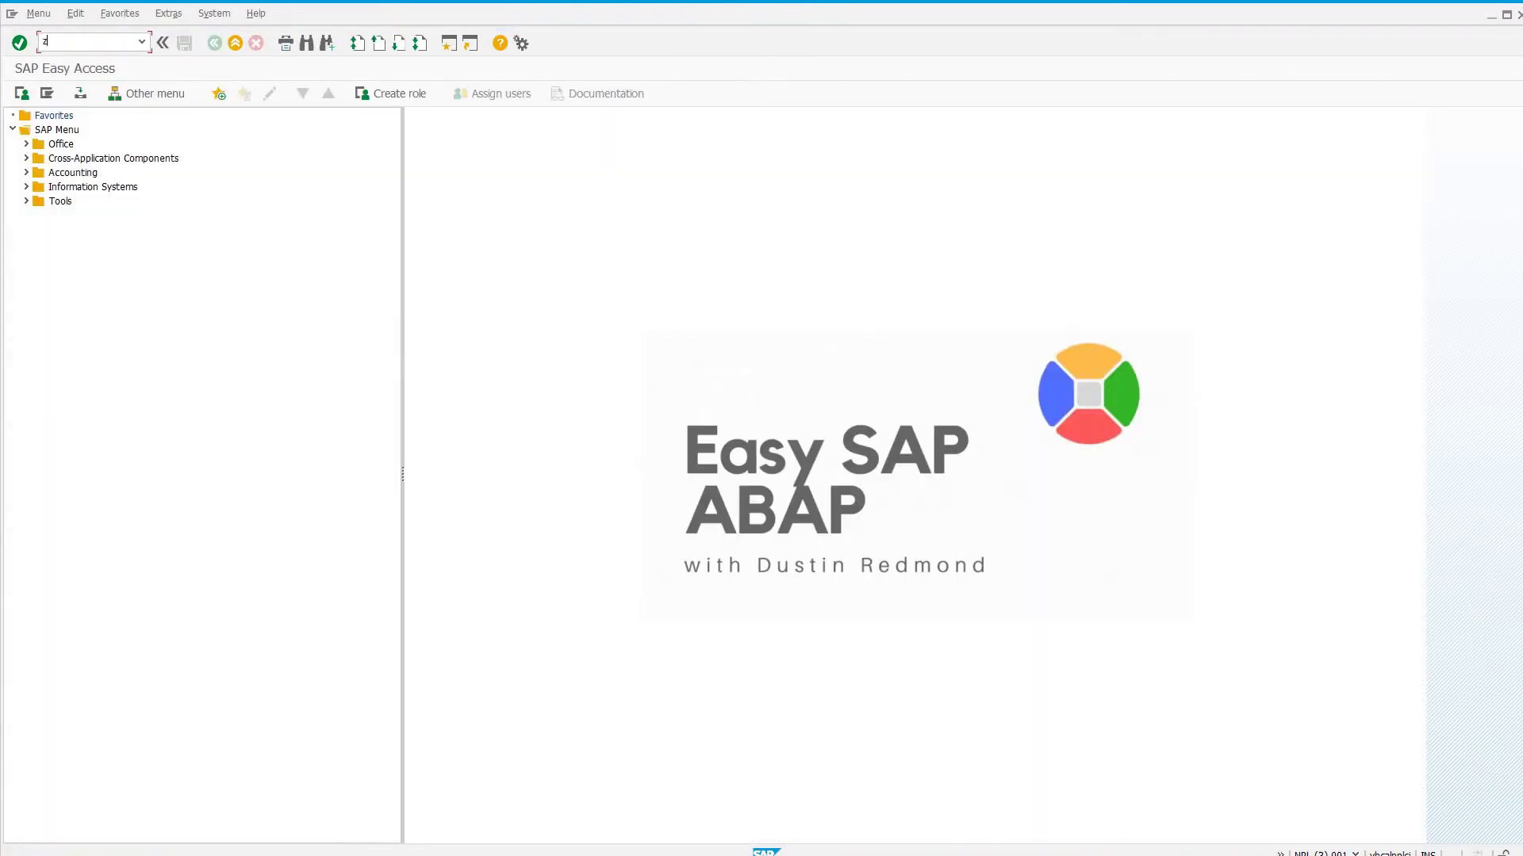
text(abapgit)
key(Return)
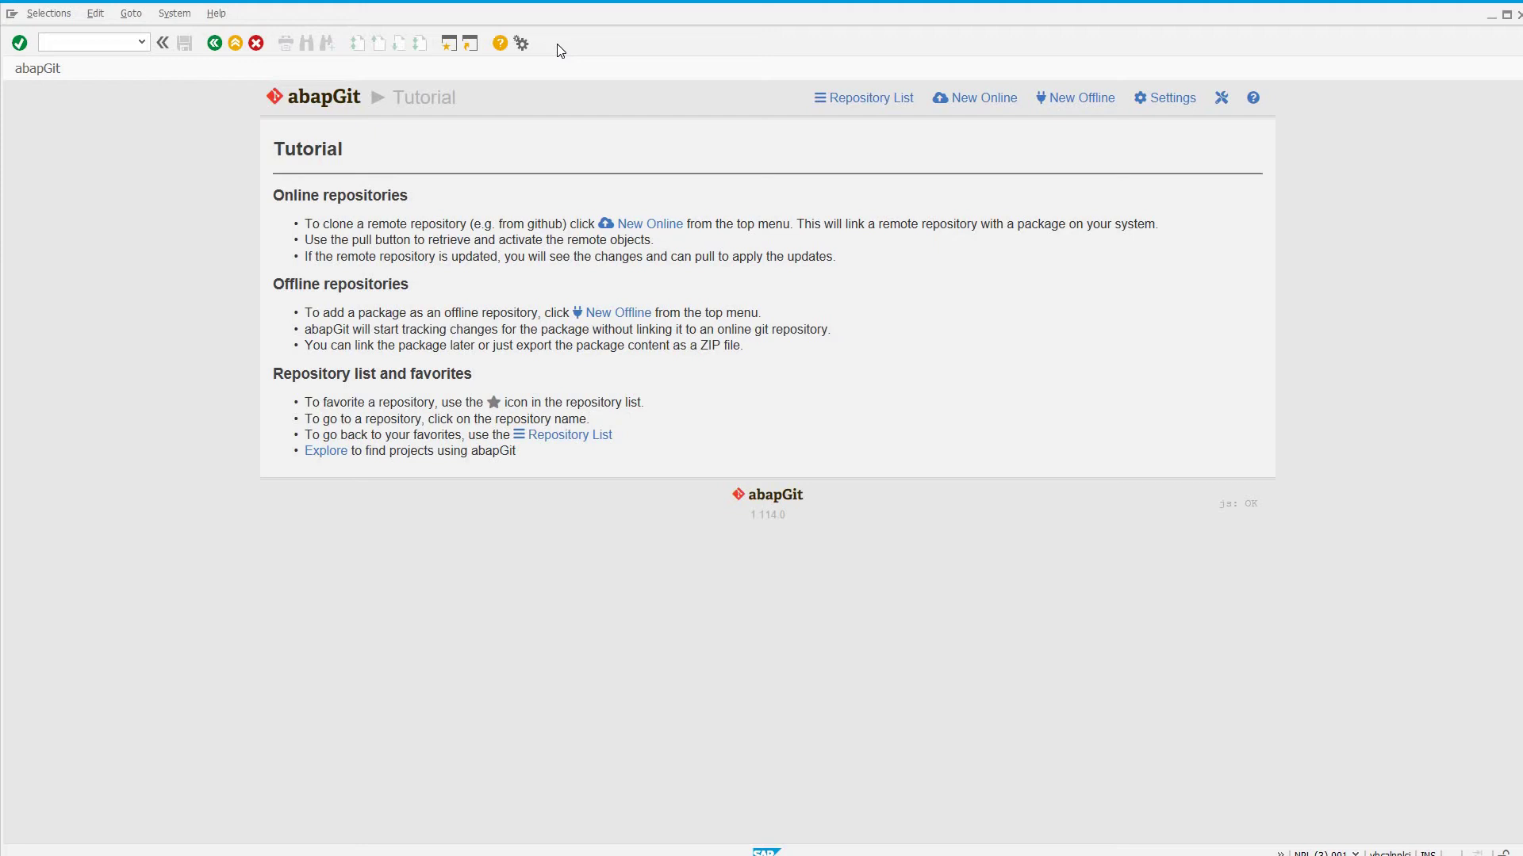
click(651, 226)
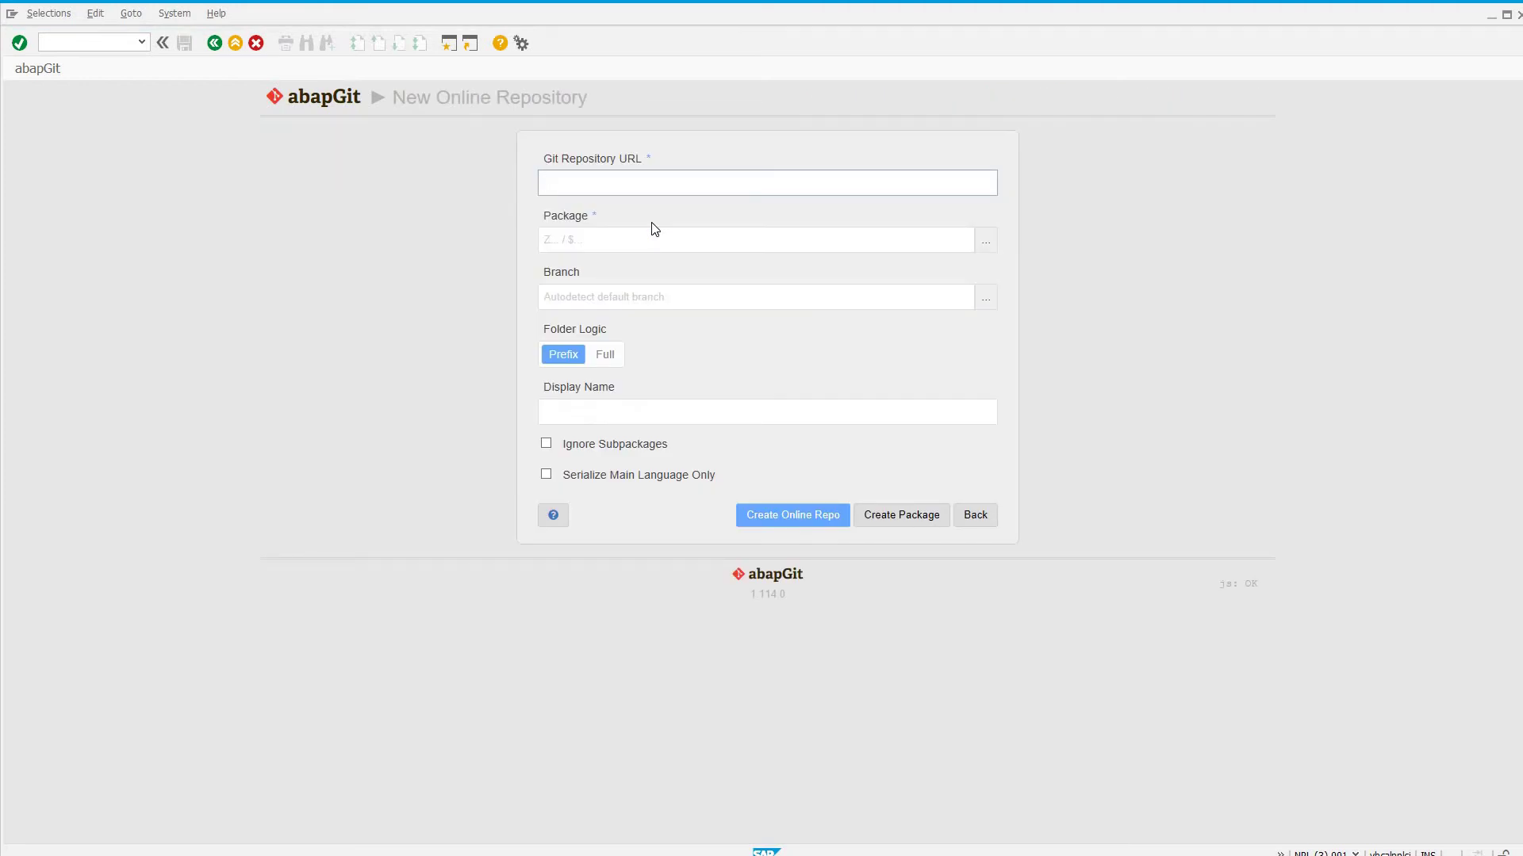
key(F3)
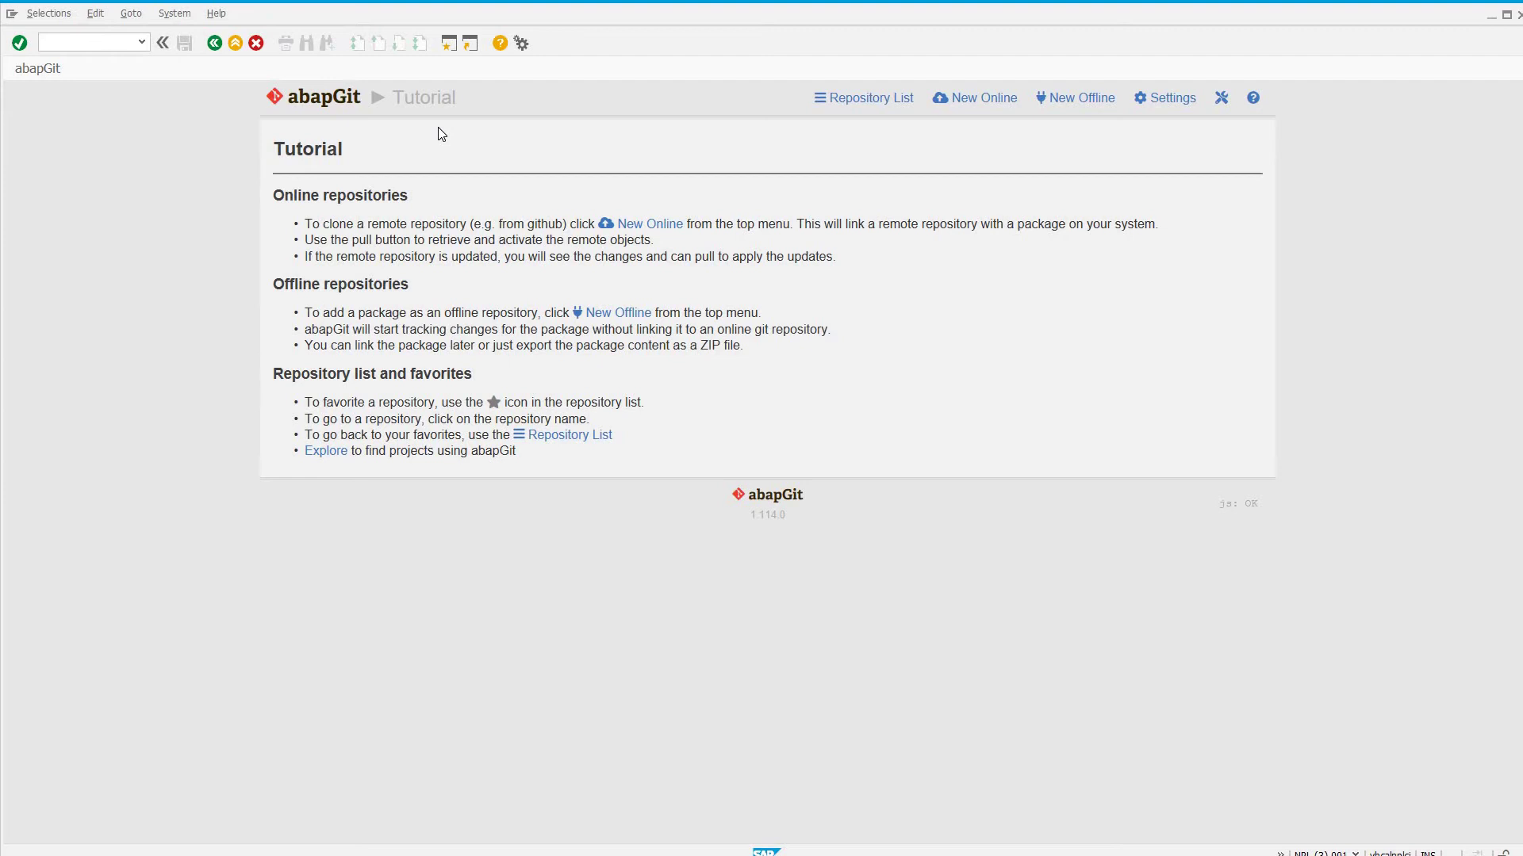
Leave abapGit, open the SSL client Anonymous PSE in STRUST, then minimize the Trust Manager
key(F3)
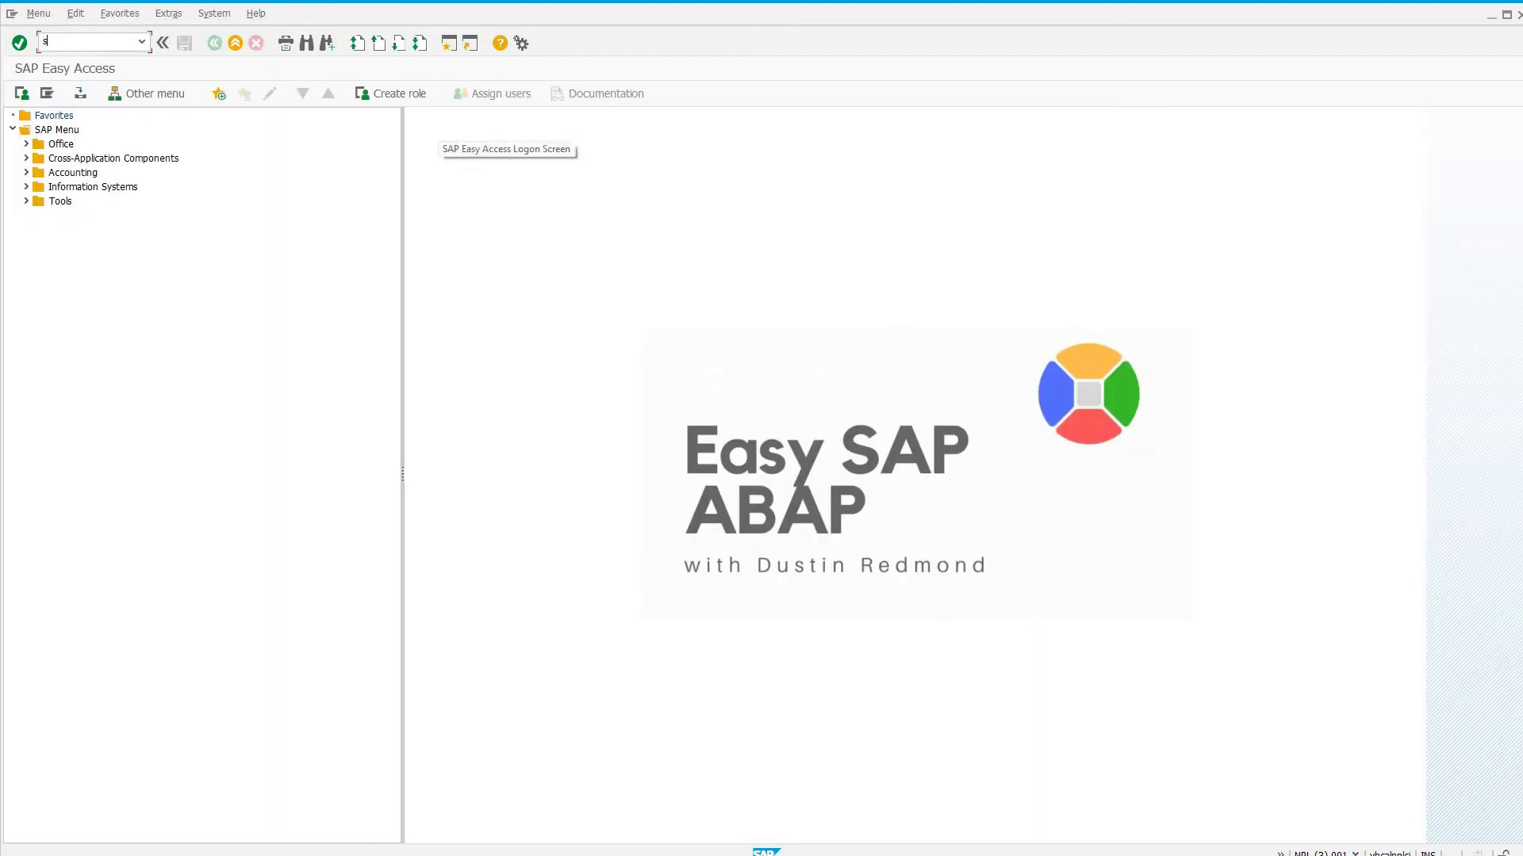
text(strust)
key(Return)
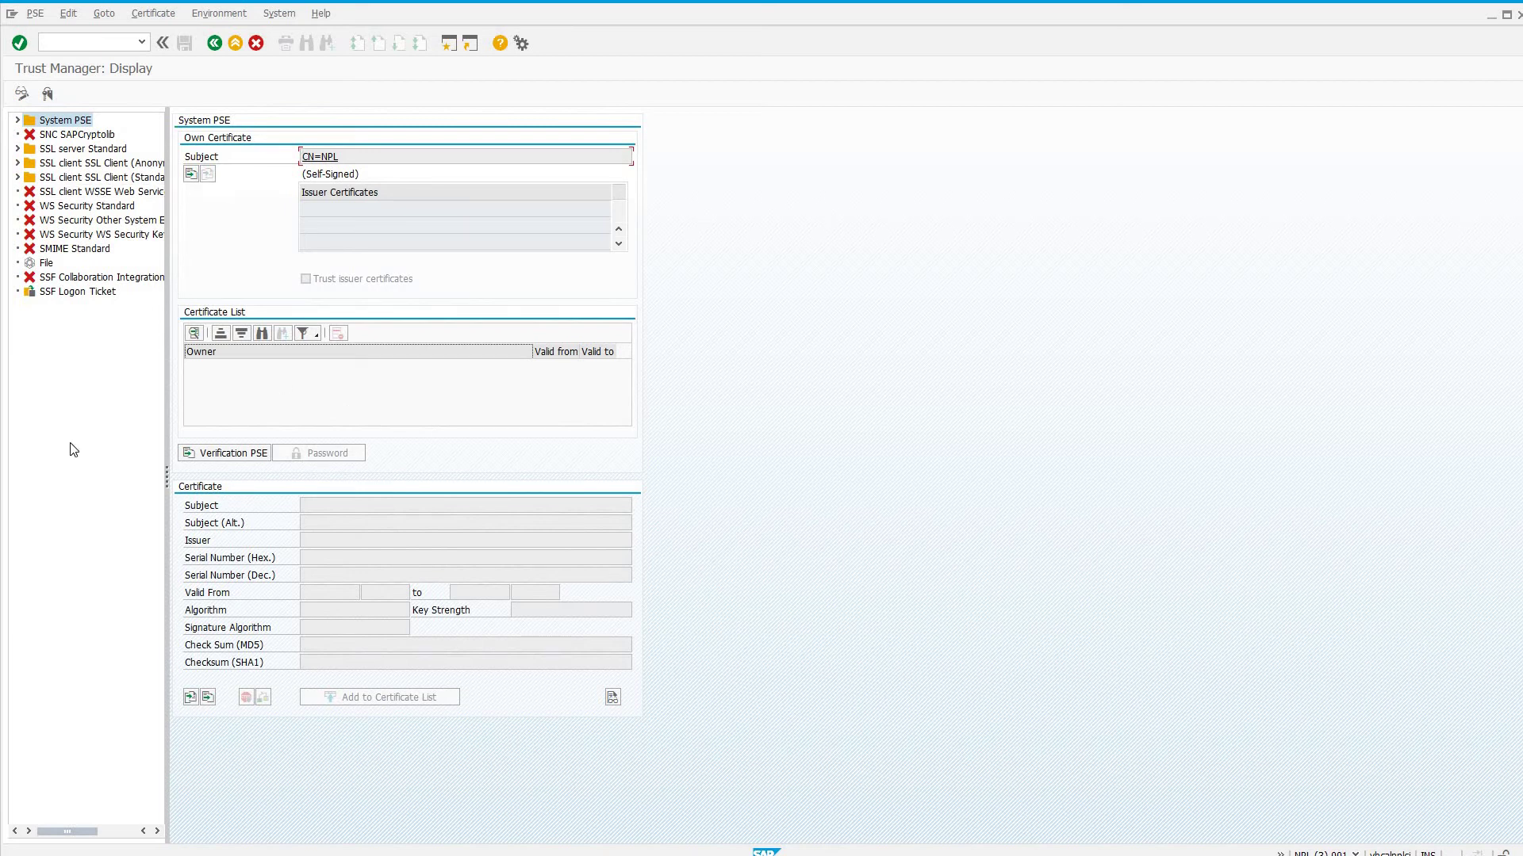
double_click(82, 164)
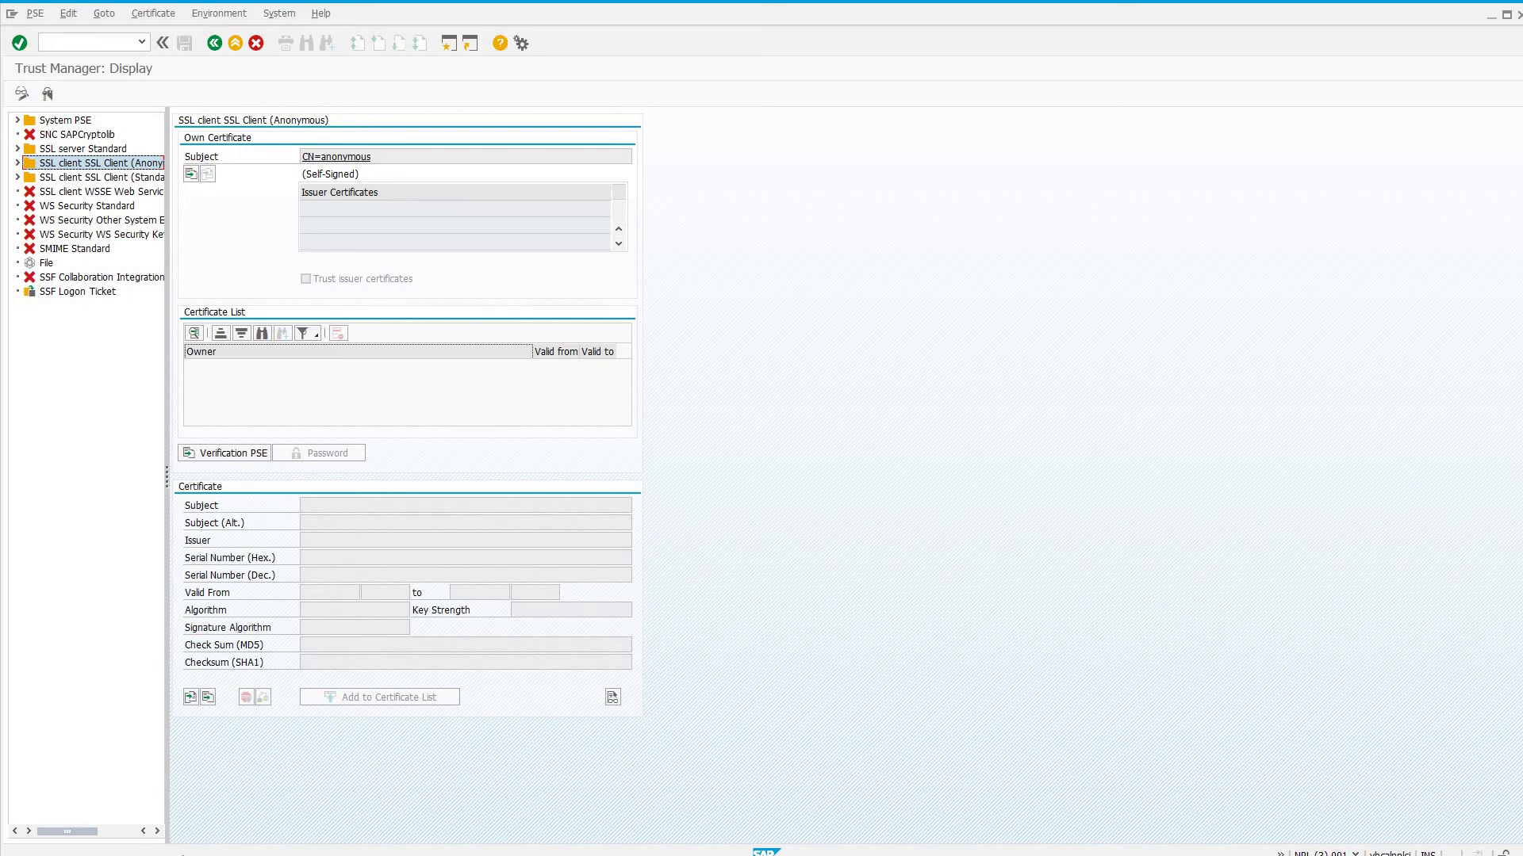
click(1487, 17)
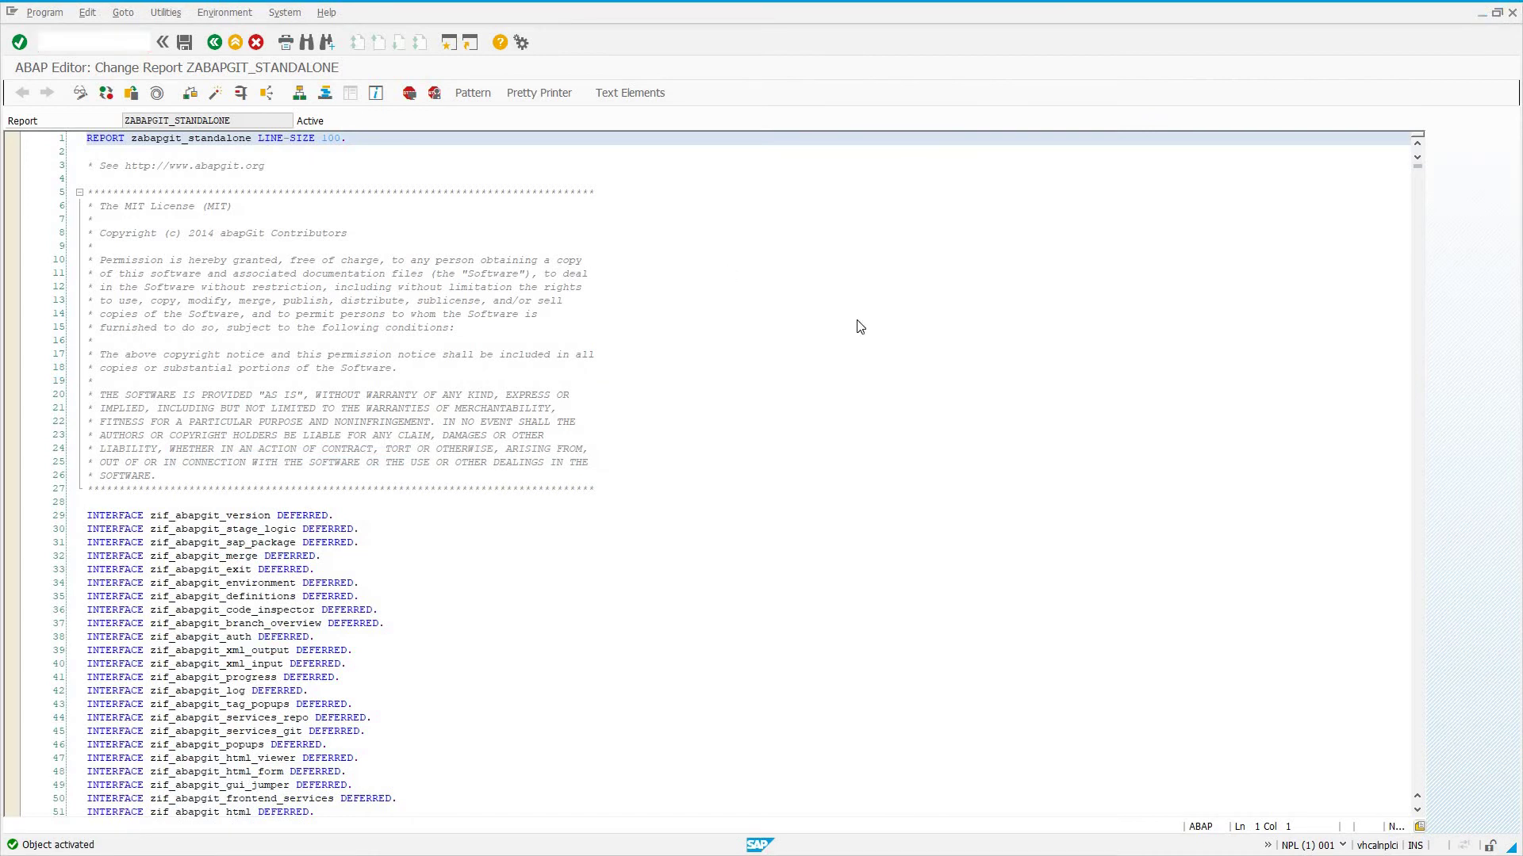
On Chrome's github.com tab, open the site certificate's Details and launch Copy to File
key(alt+Tab)
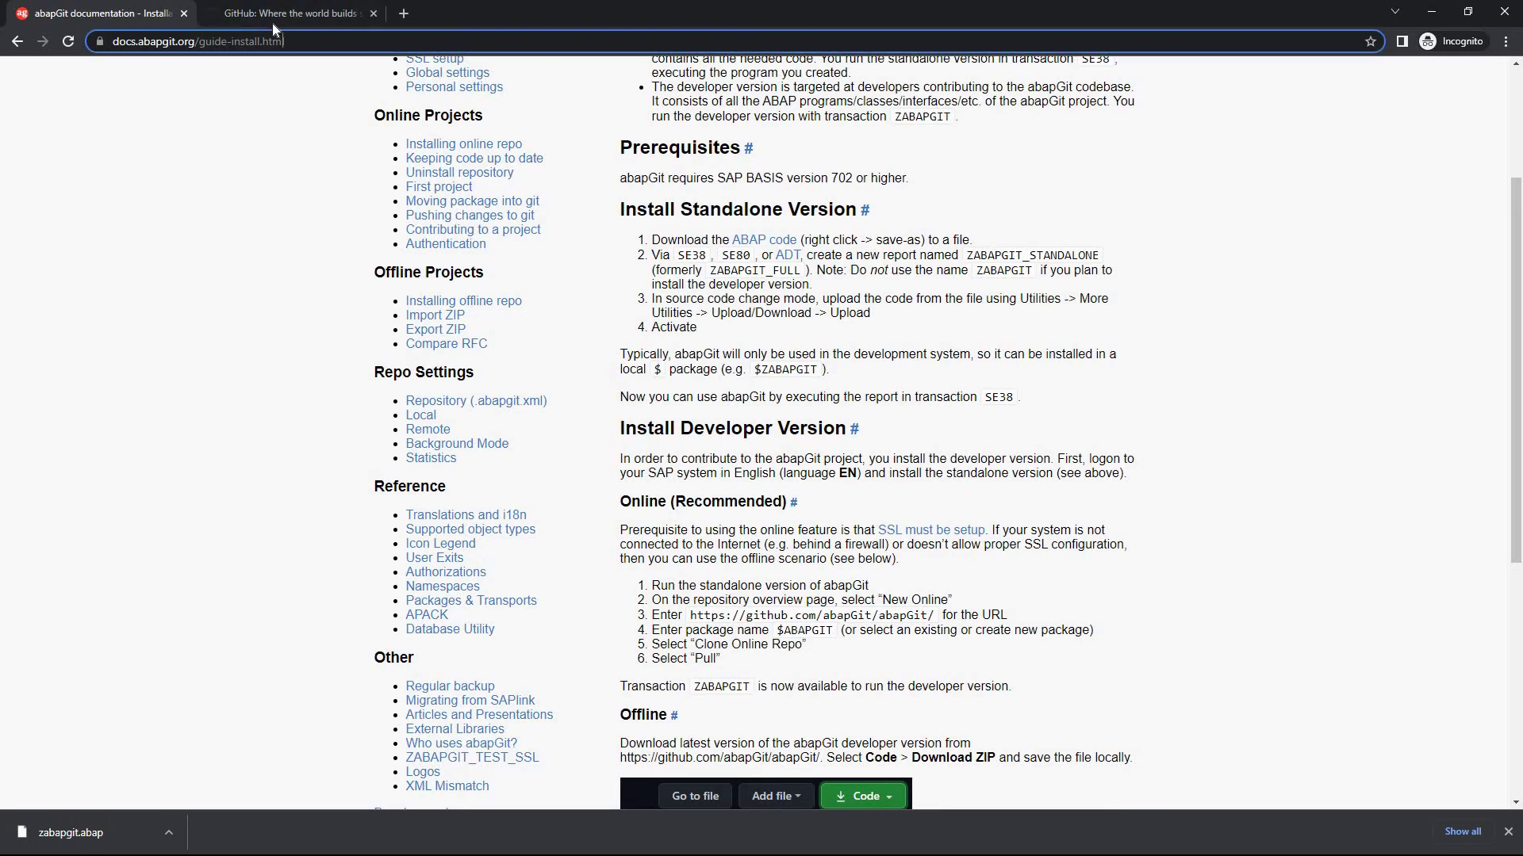
click(271, 22)
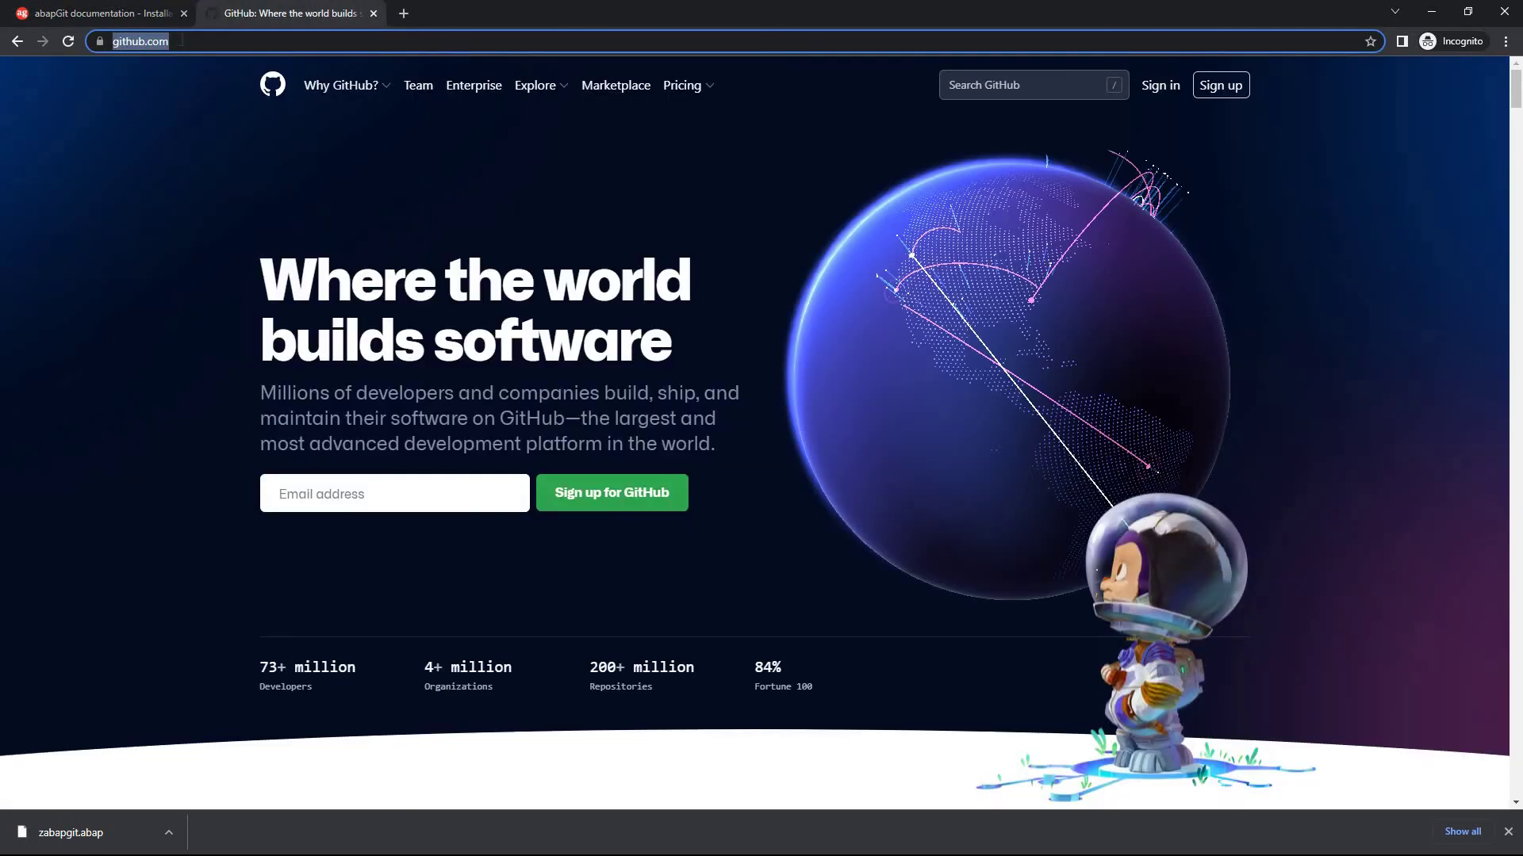
click(98, 42)
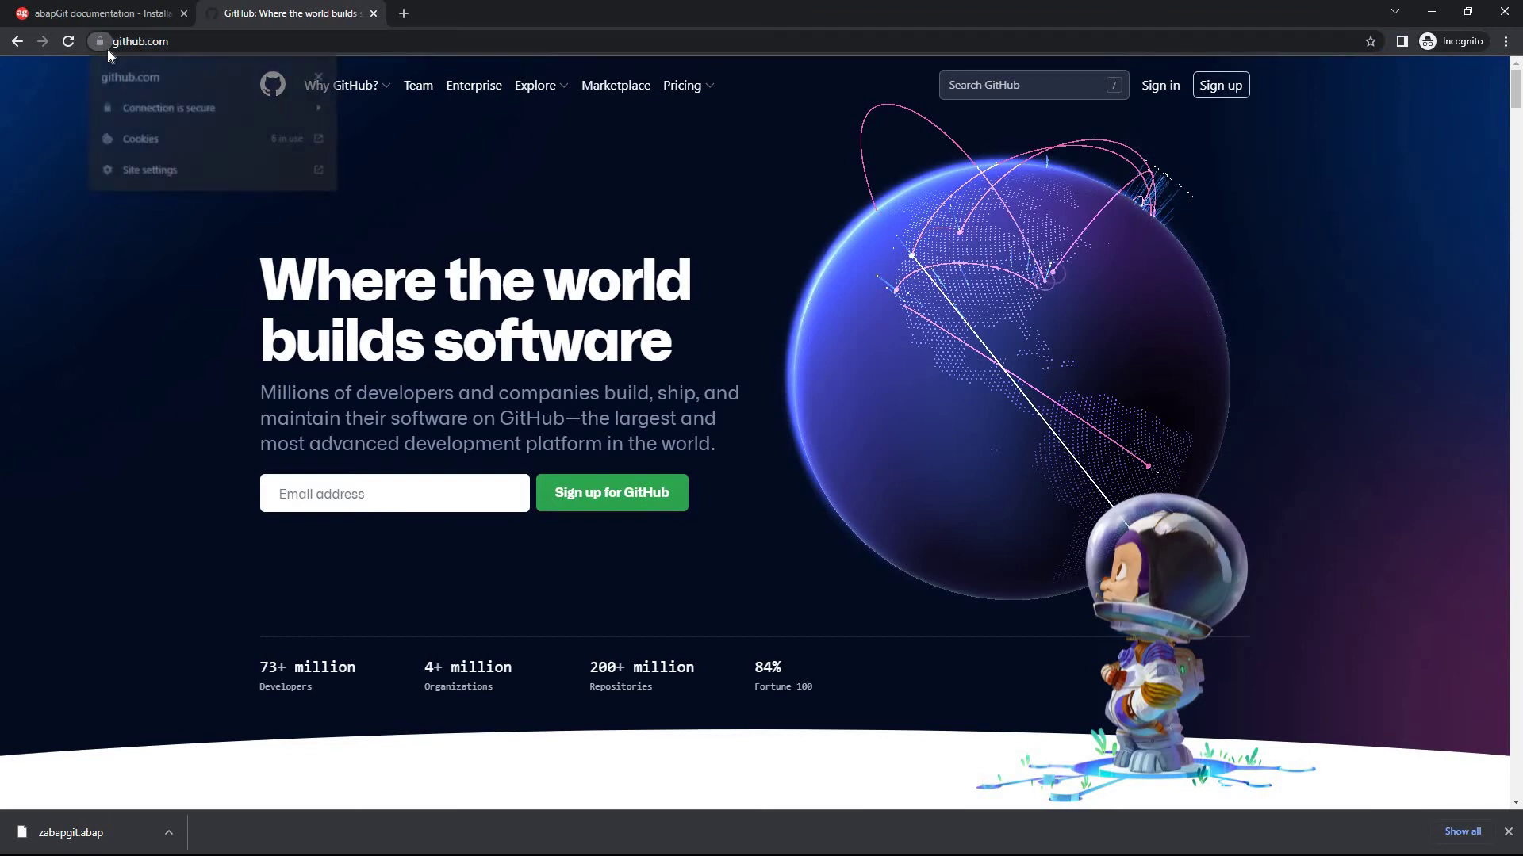
click(170, 106)
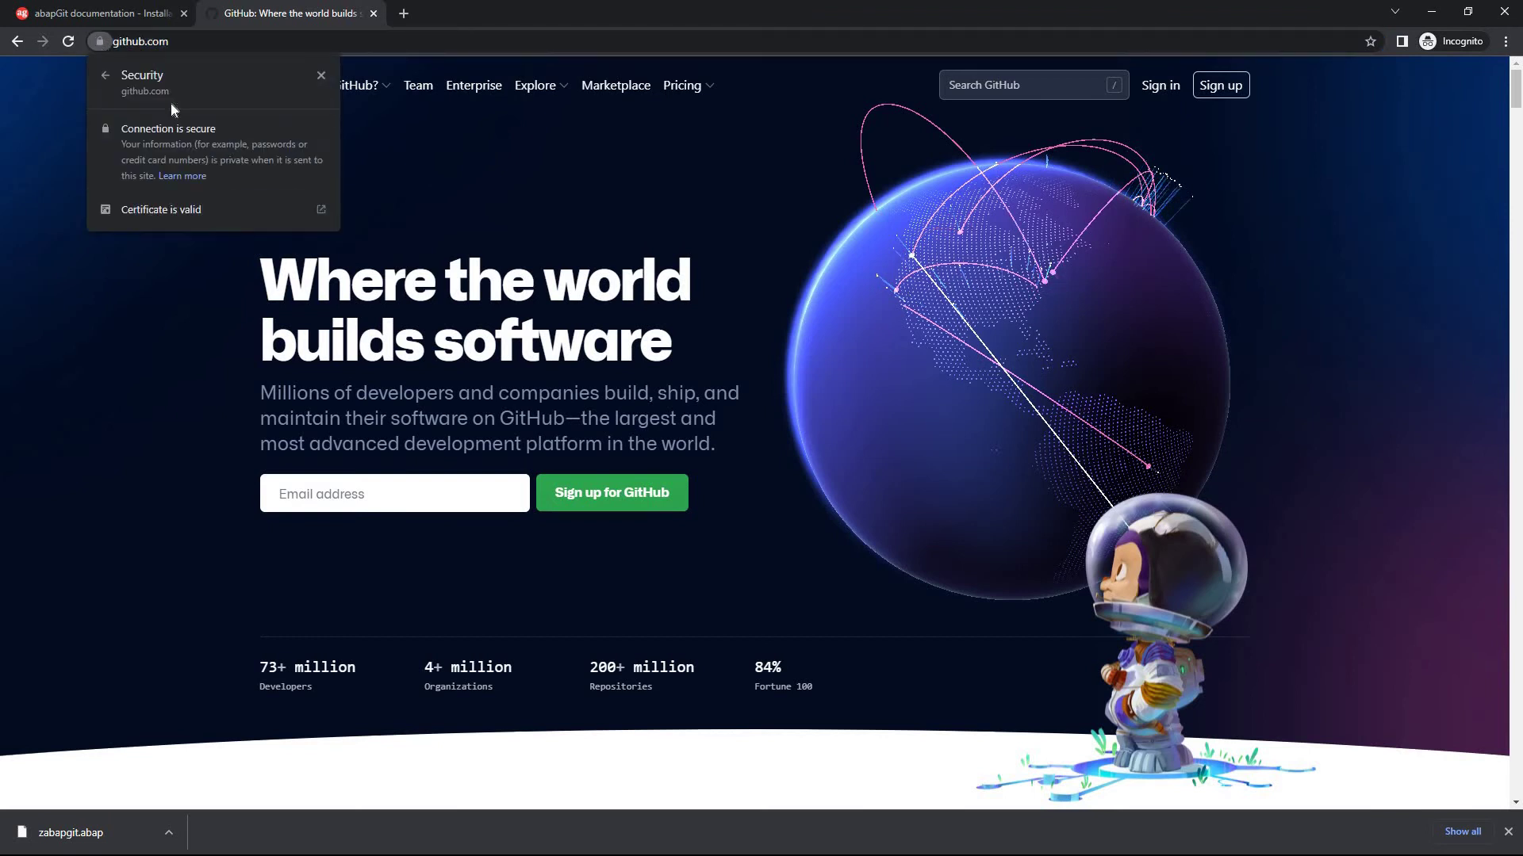
click(272, 201)
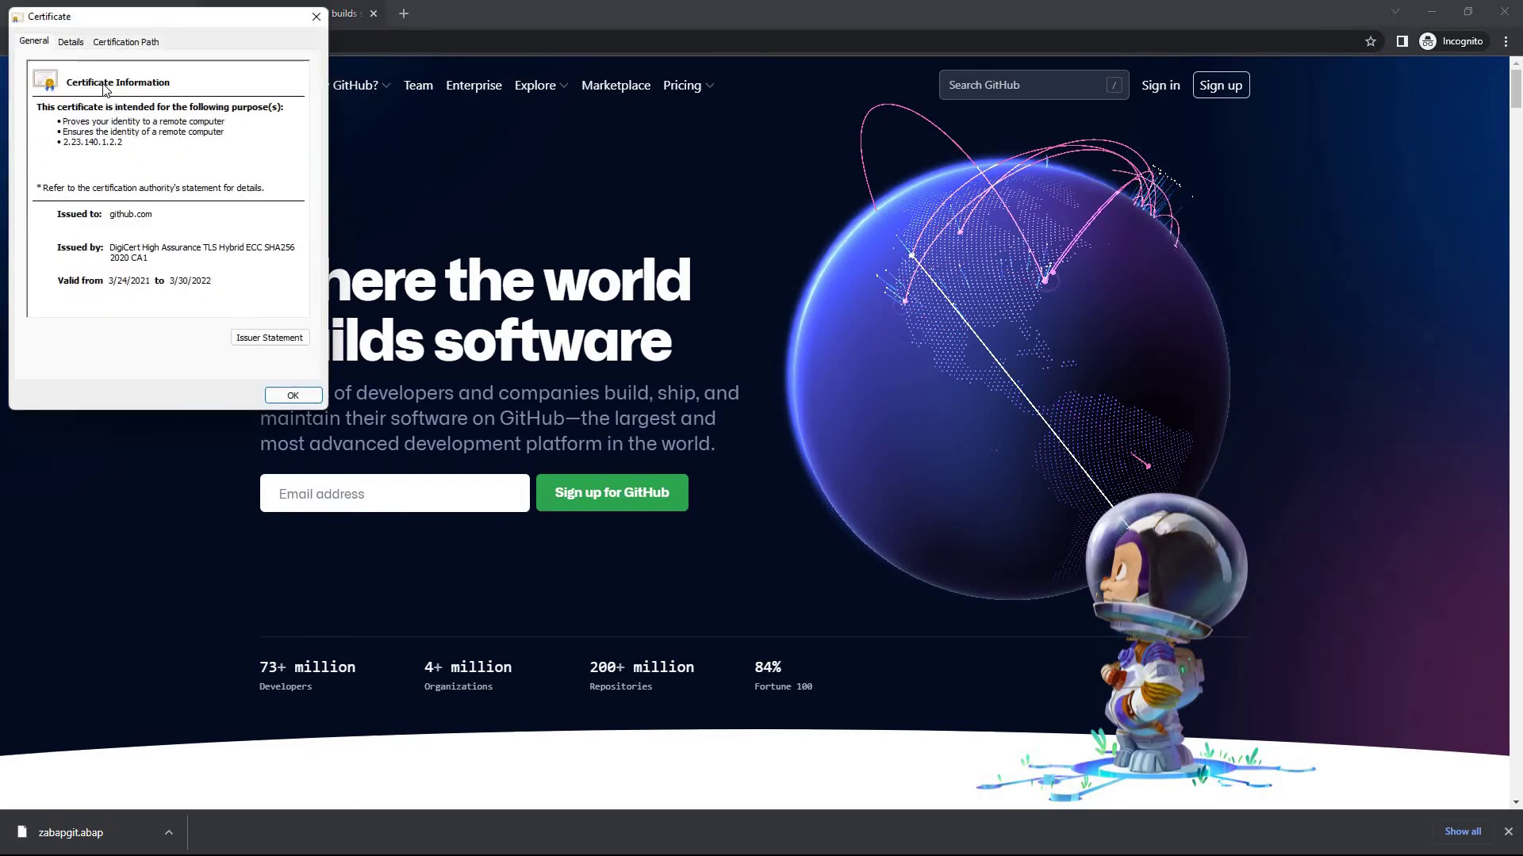
click(71, 42)
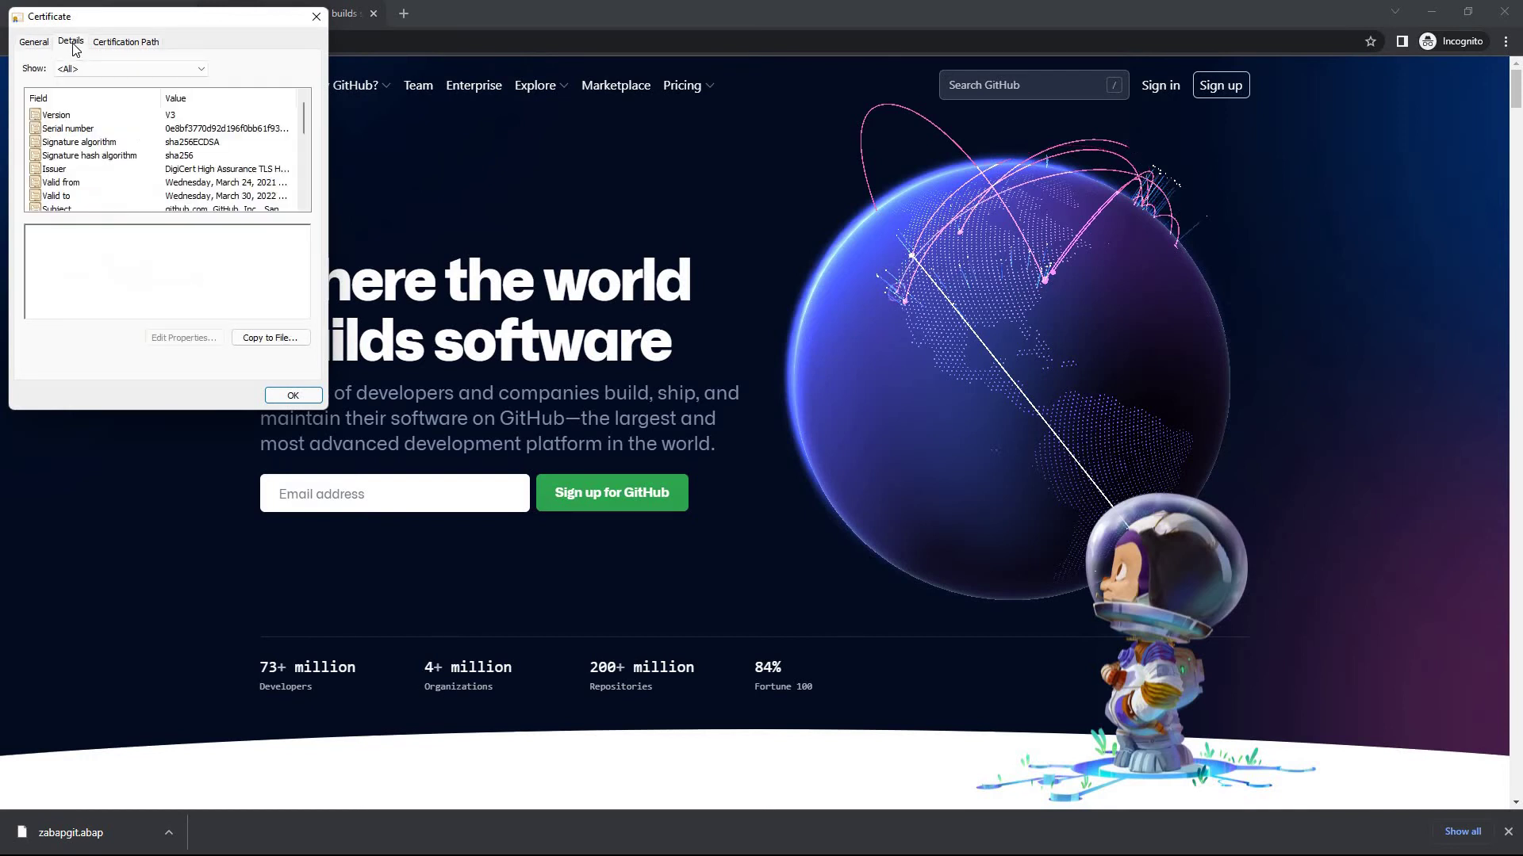
click(269, 338)
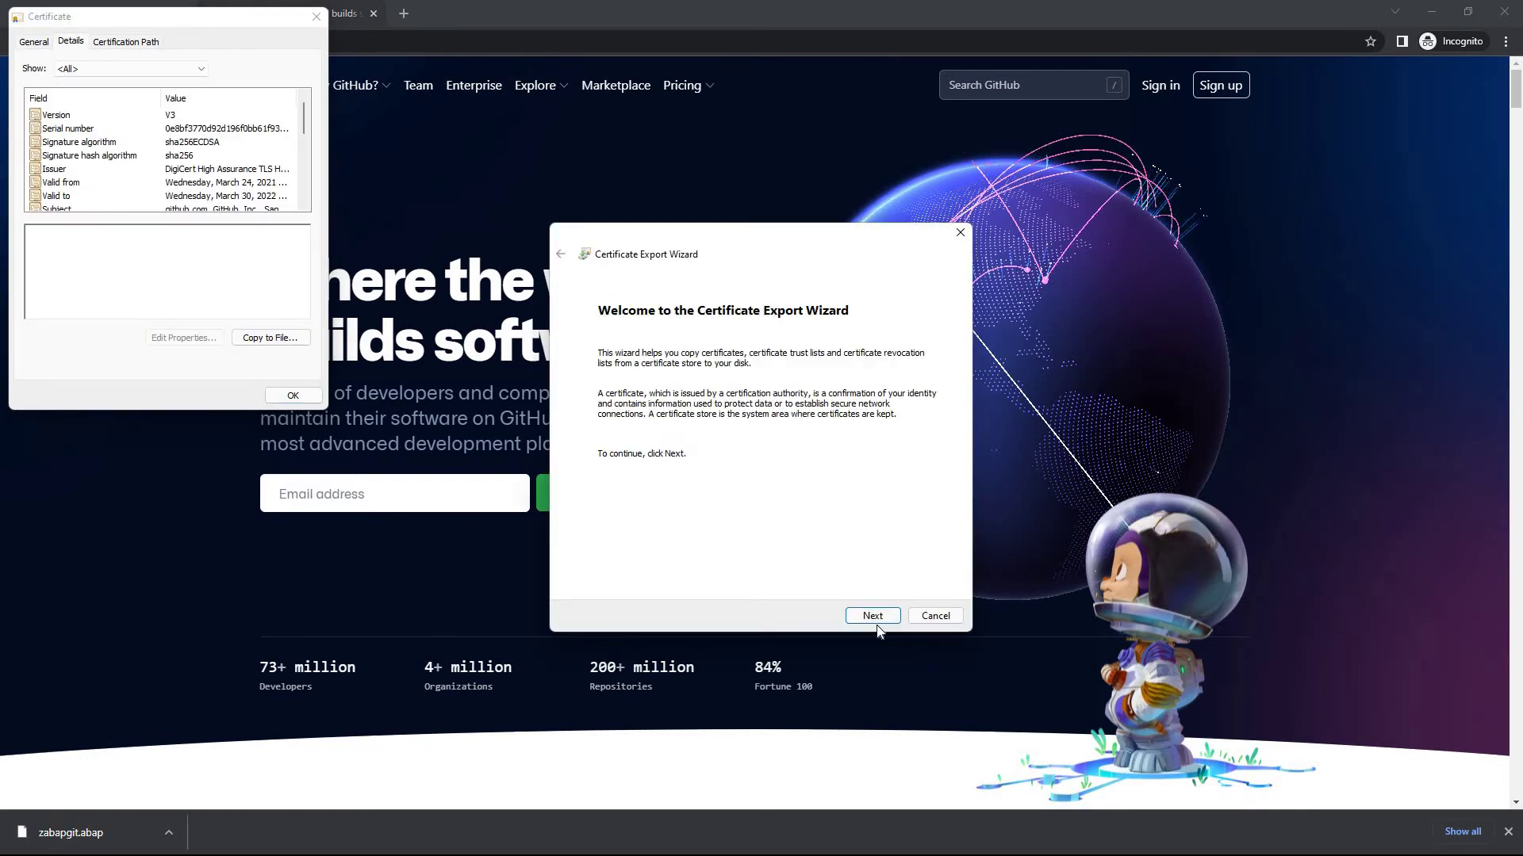
Keep DER encoded binary X.509 and name the export file github.com.cer on the Desktop
click(872, 616)
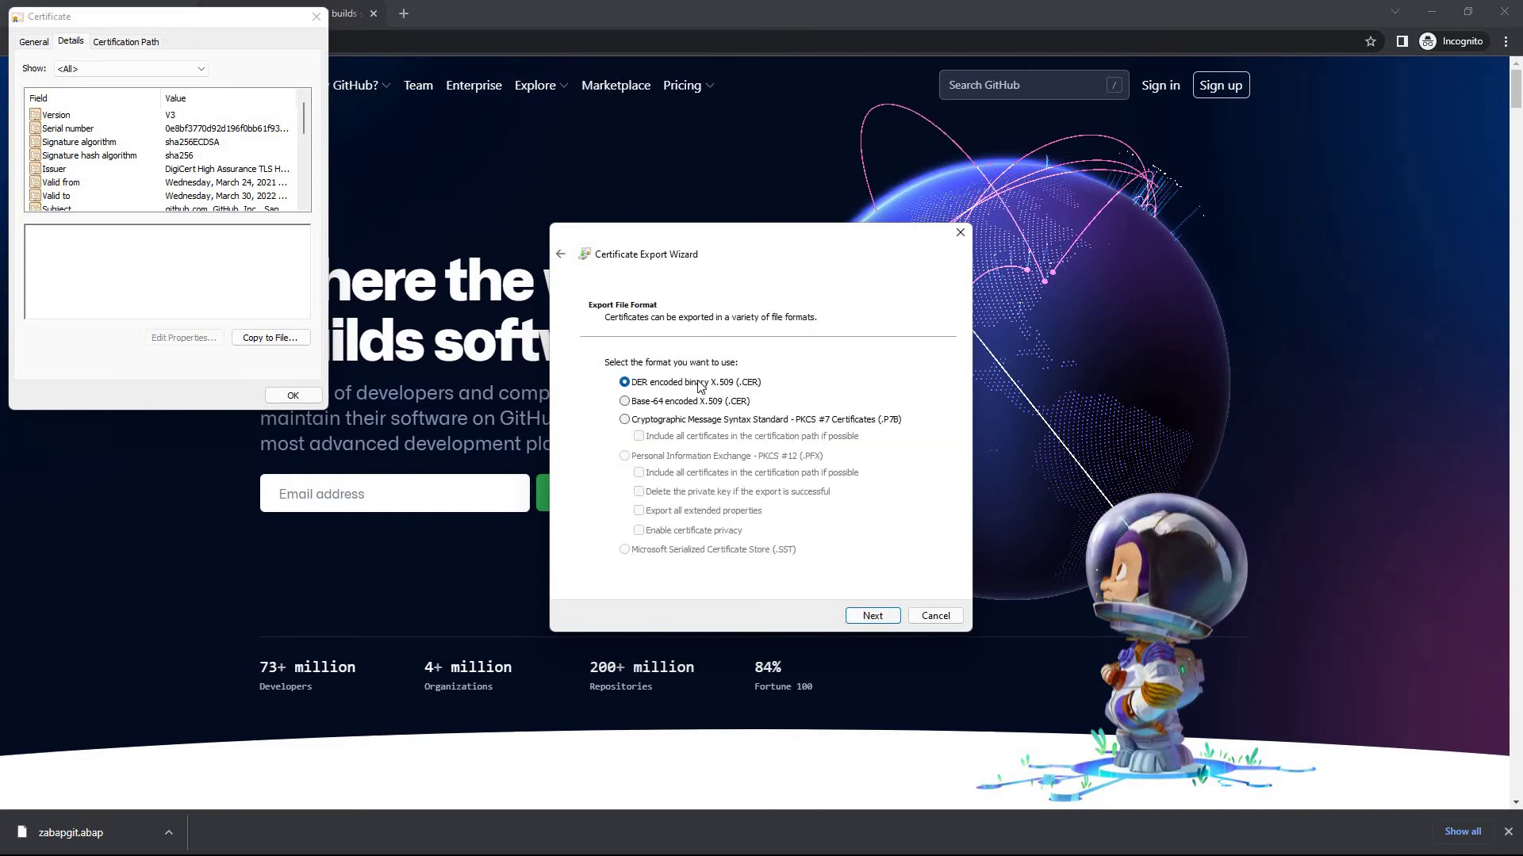
click(866, 617)
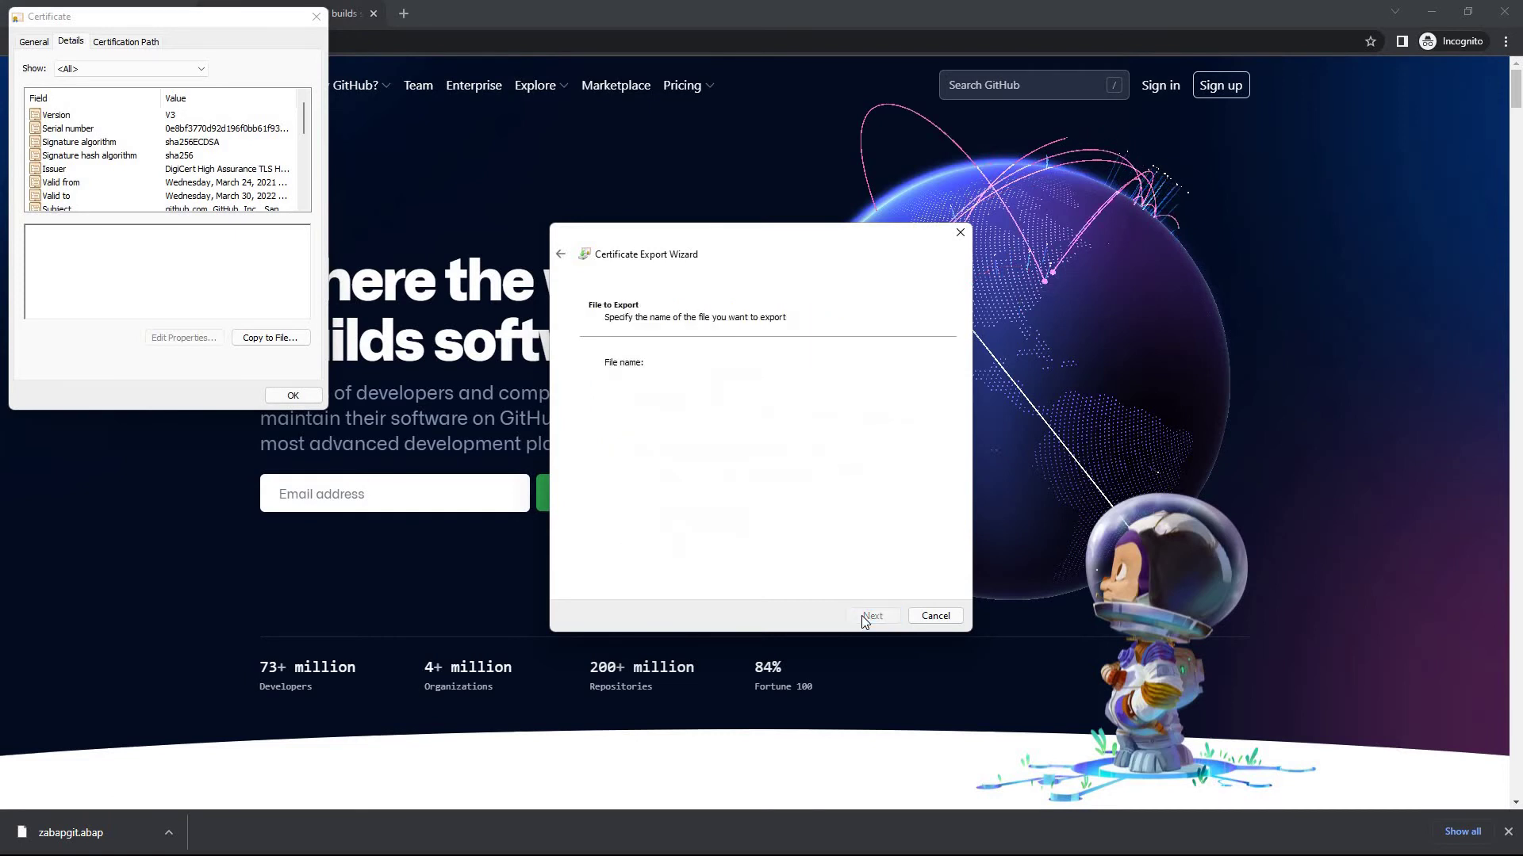
click(902, 379)
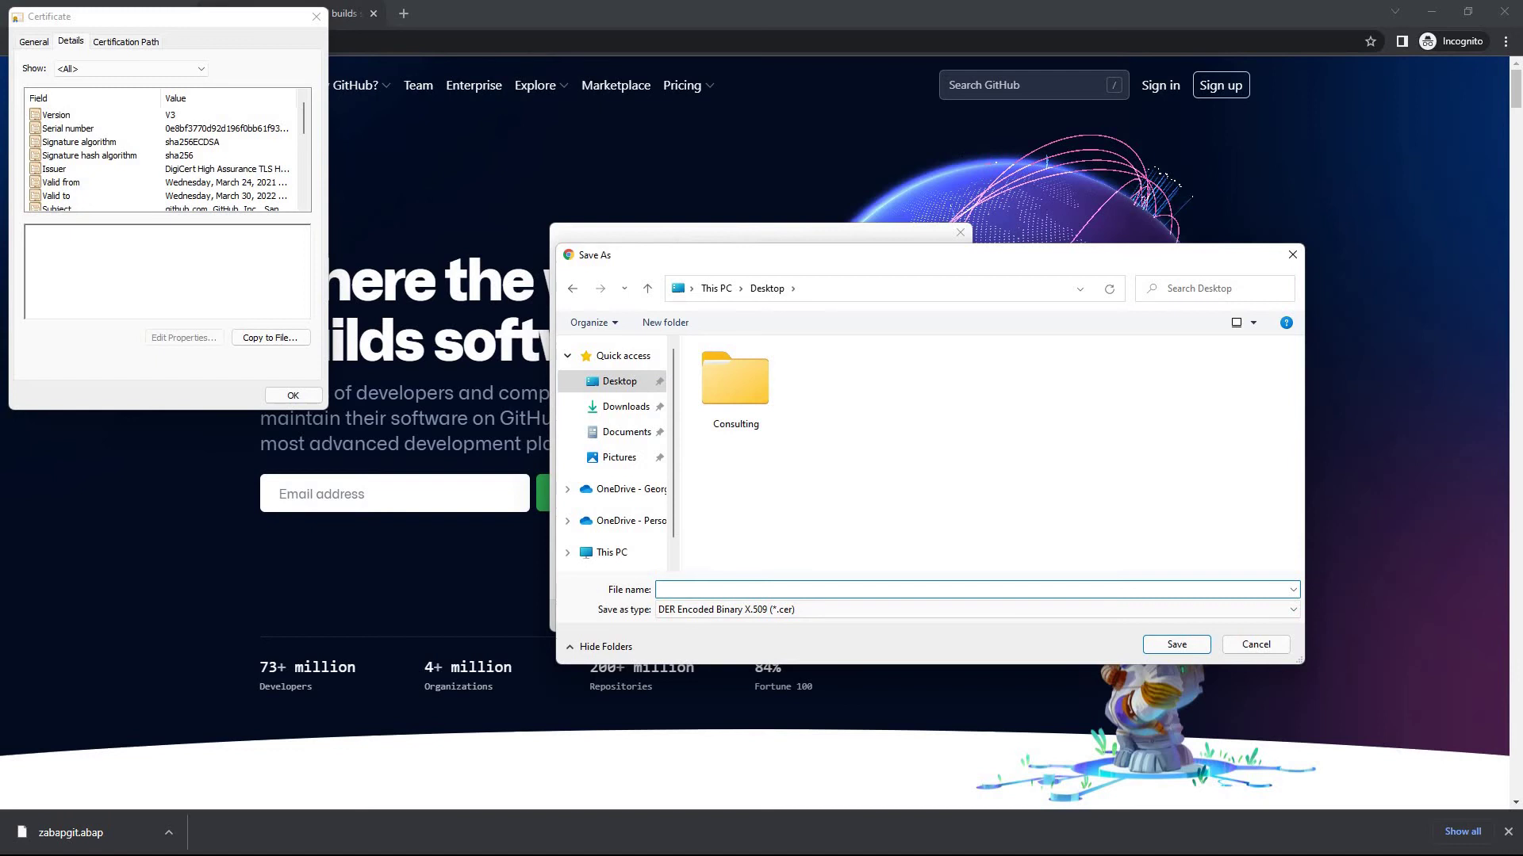
text(github.com.cer)
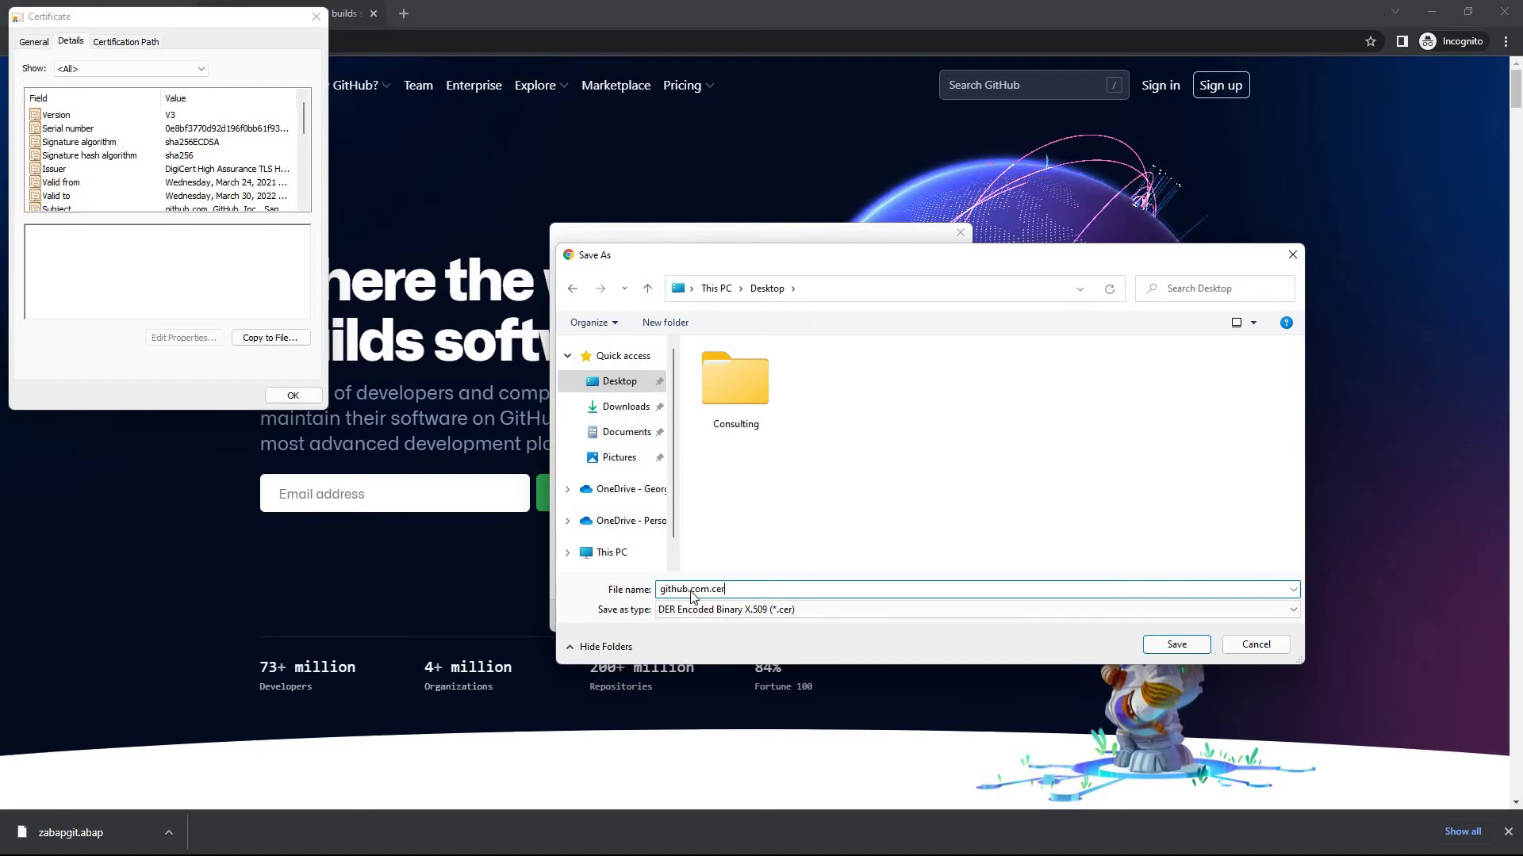
key(Return)
Finish the export, close the certificate window, and enter api.github.com in the address bar
click(864, 618)
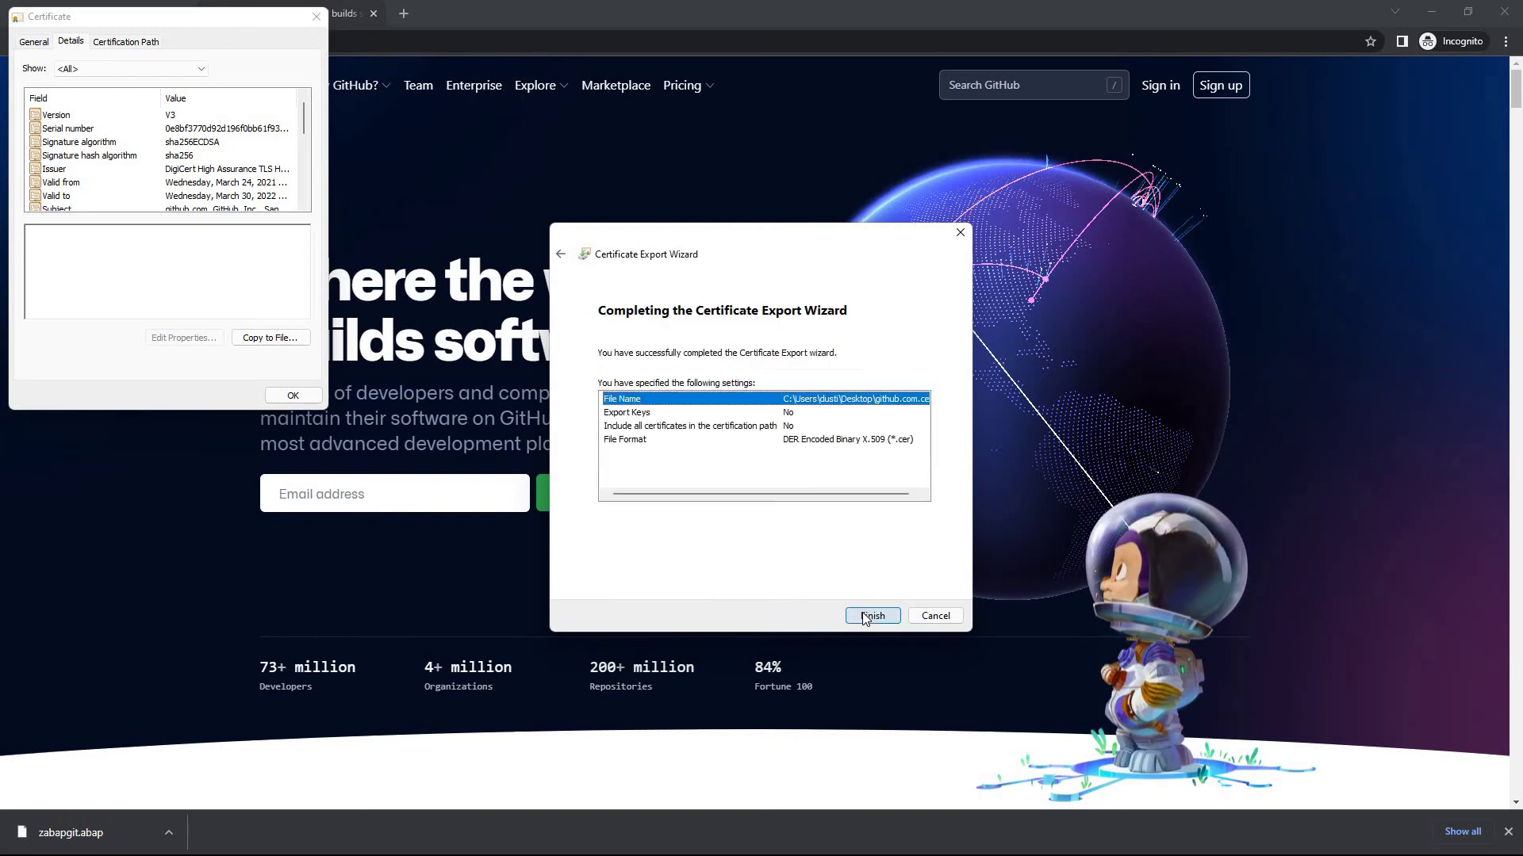
click(871, 616)
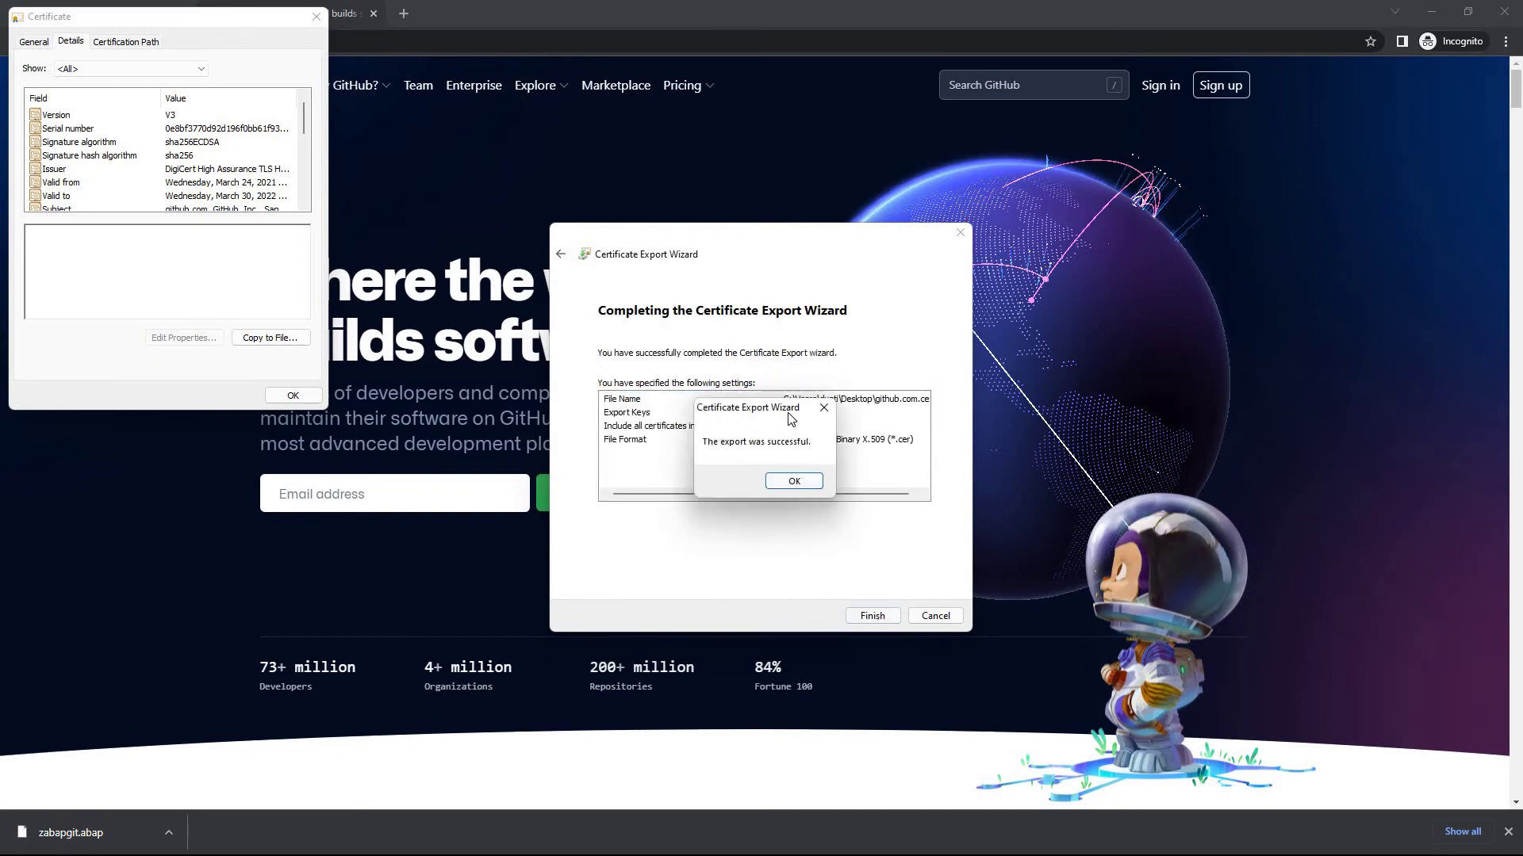
click(776, 482)
click(279, 395)
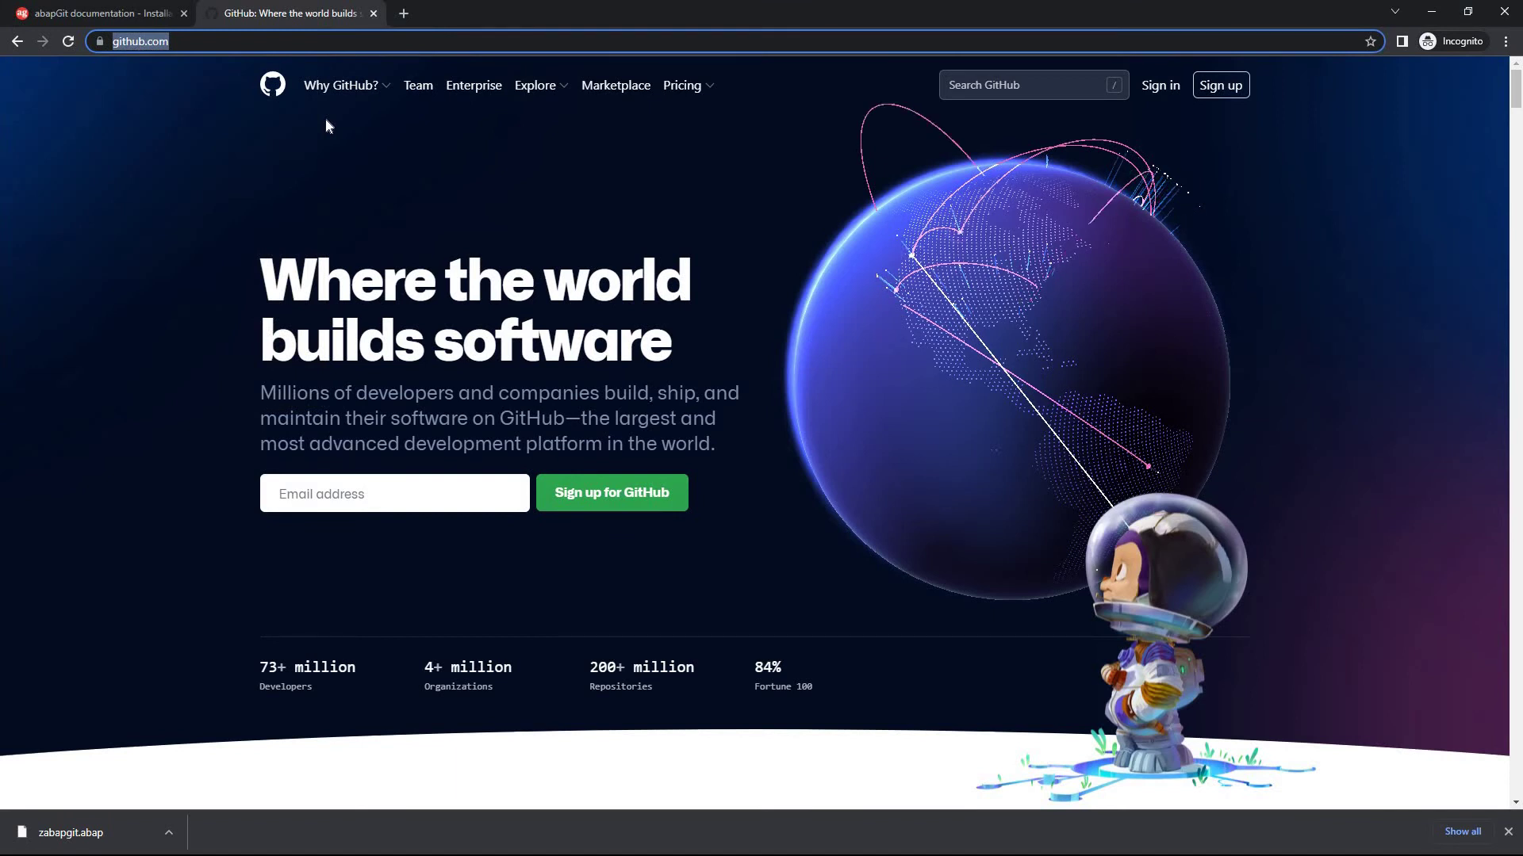
text(api.)
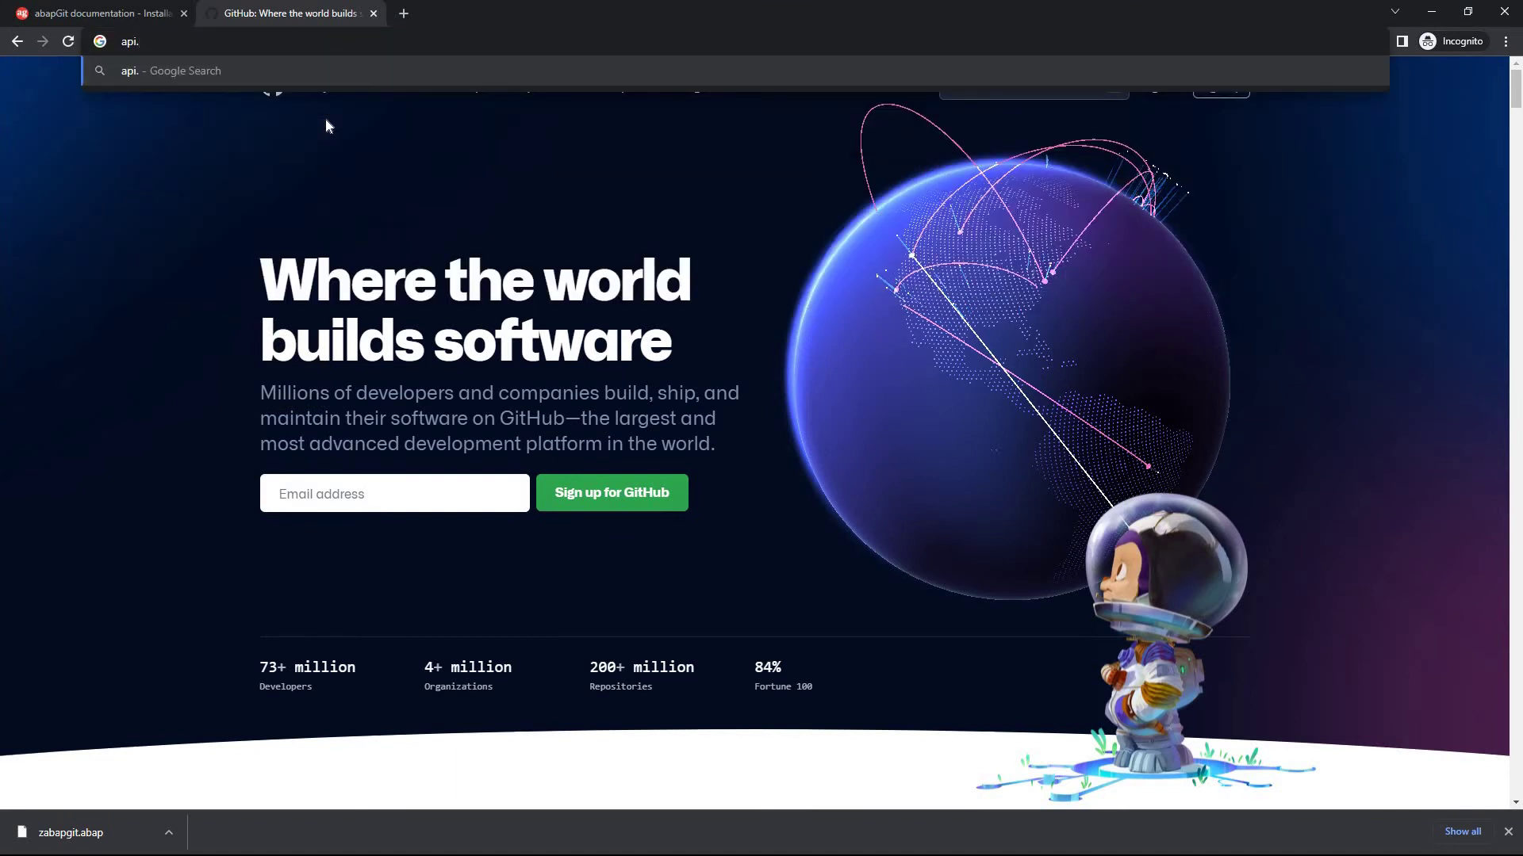
text(github.com)
Load api.github.com and open its certificate details to start an export
key(Return)
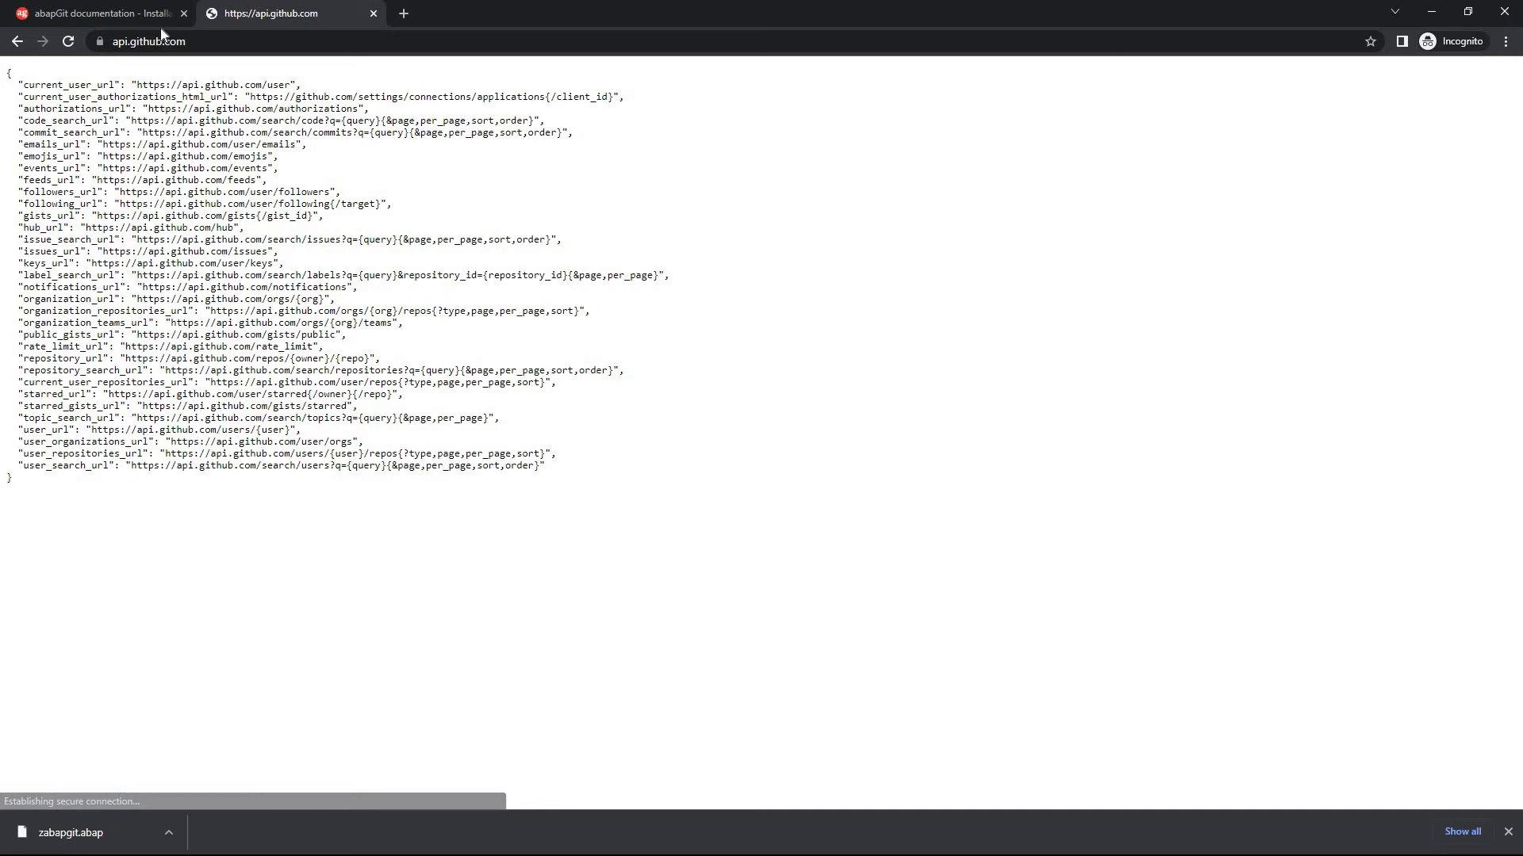
click(98, 41)
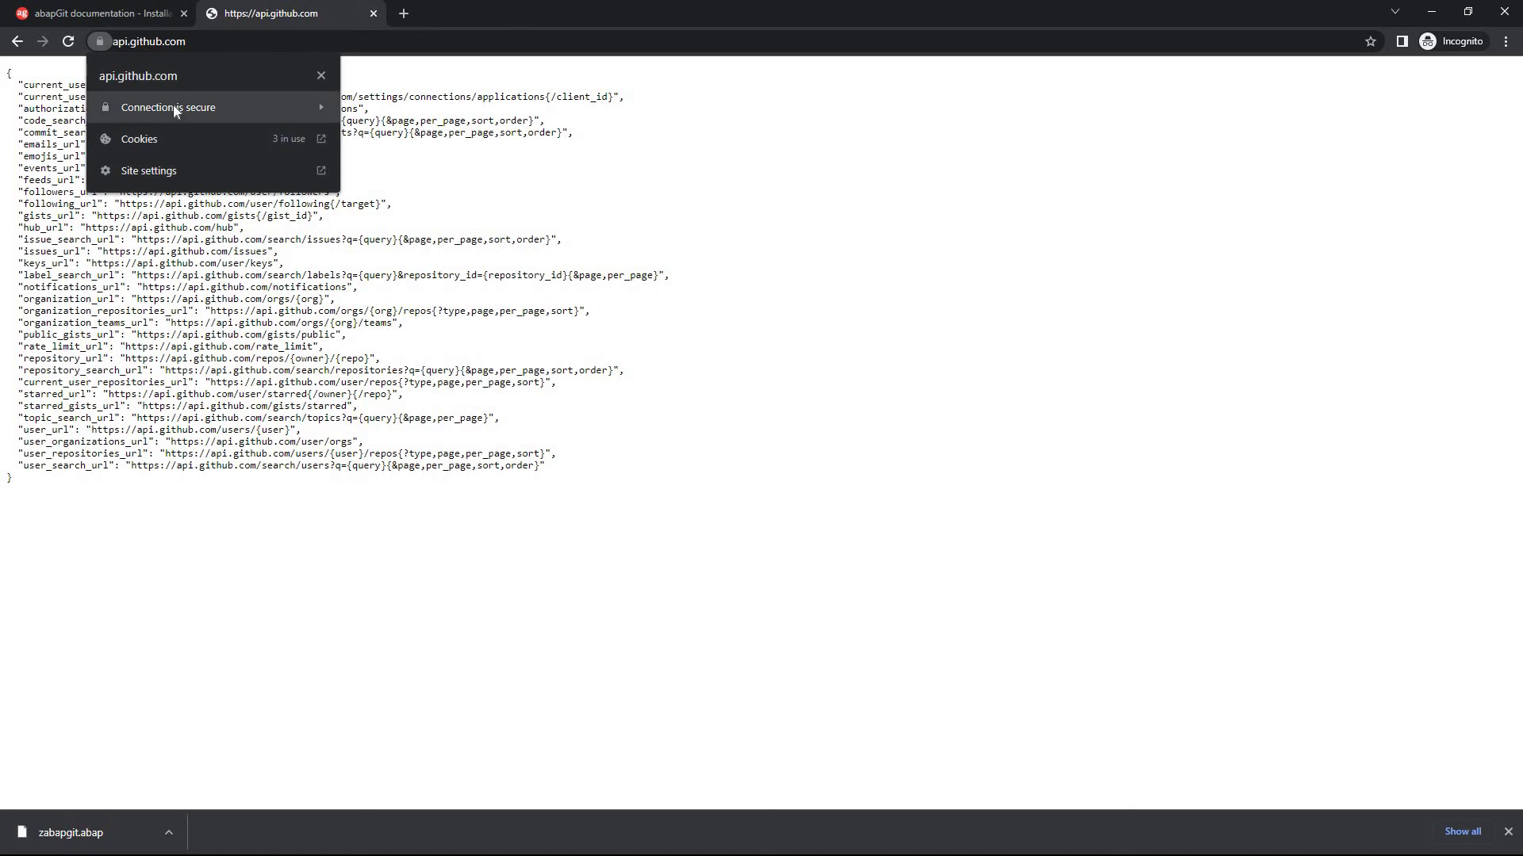
click(173, 106)
click(191, 212)
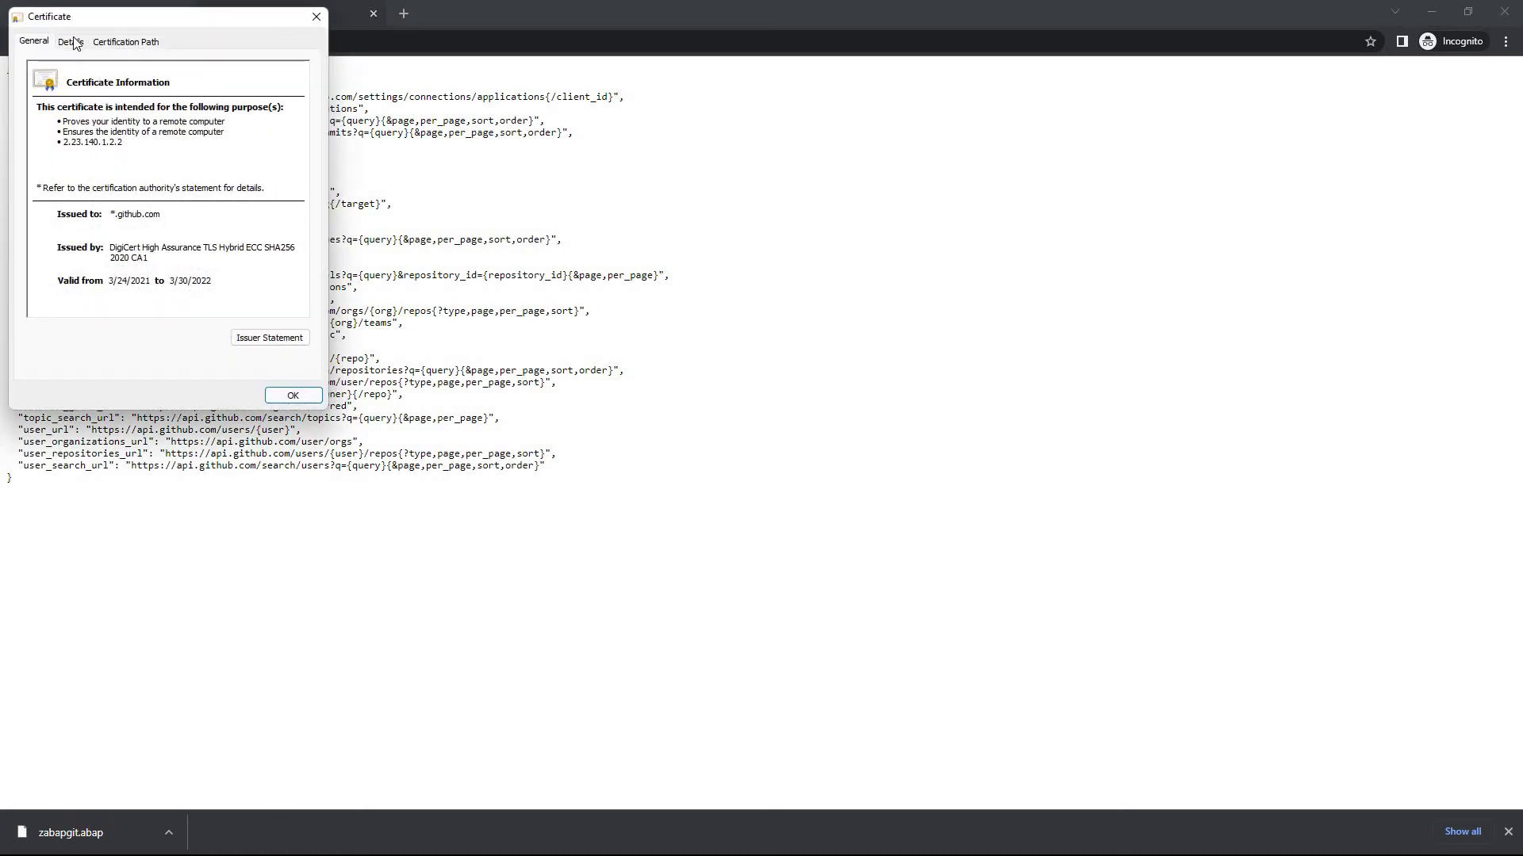
click(70, 41)
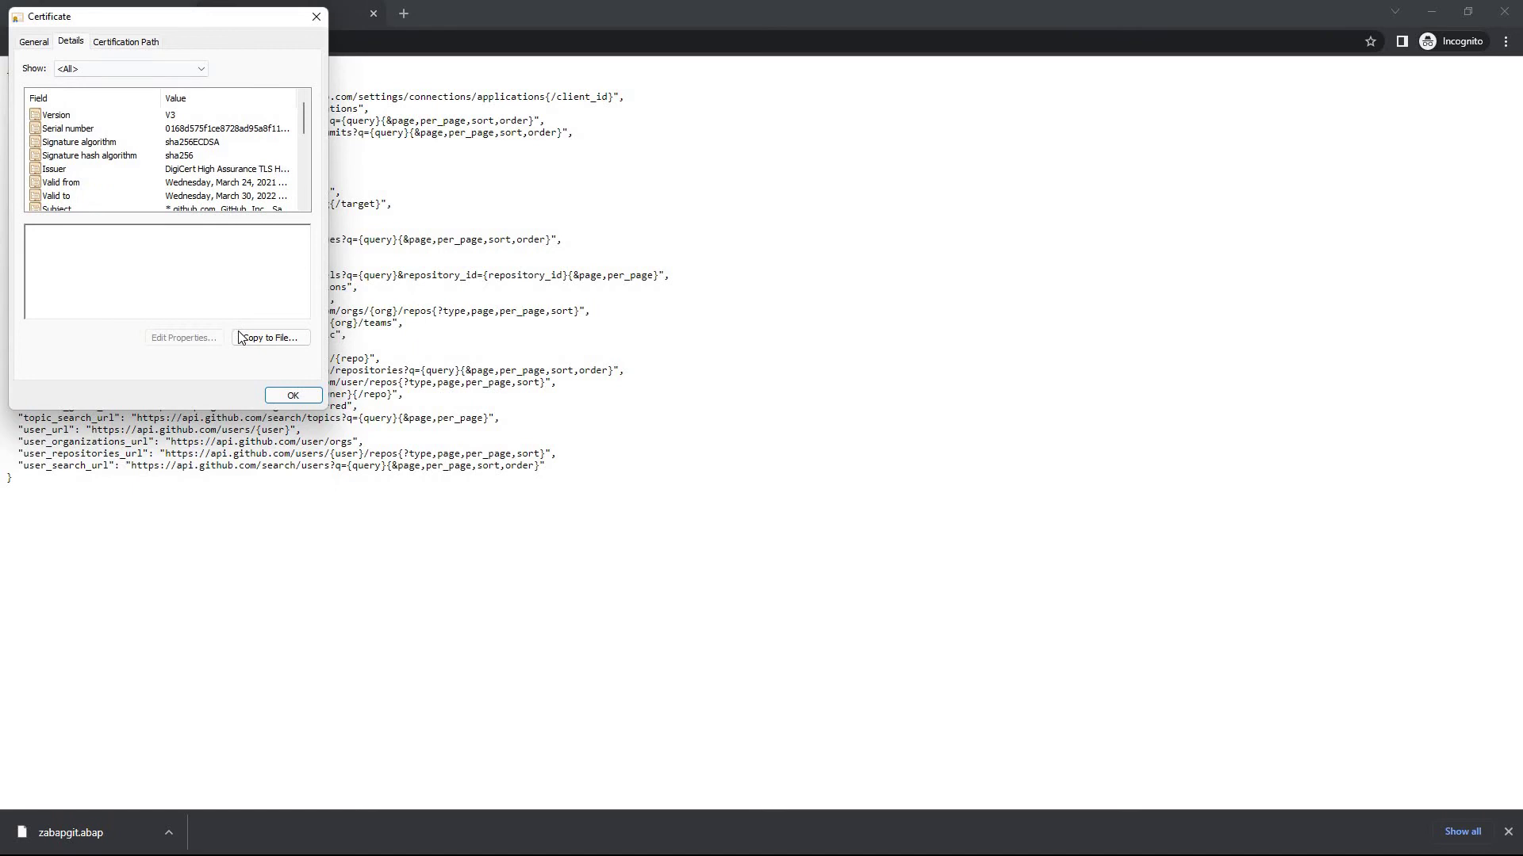
click(241, 340)
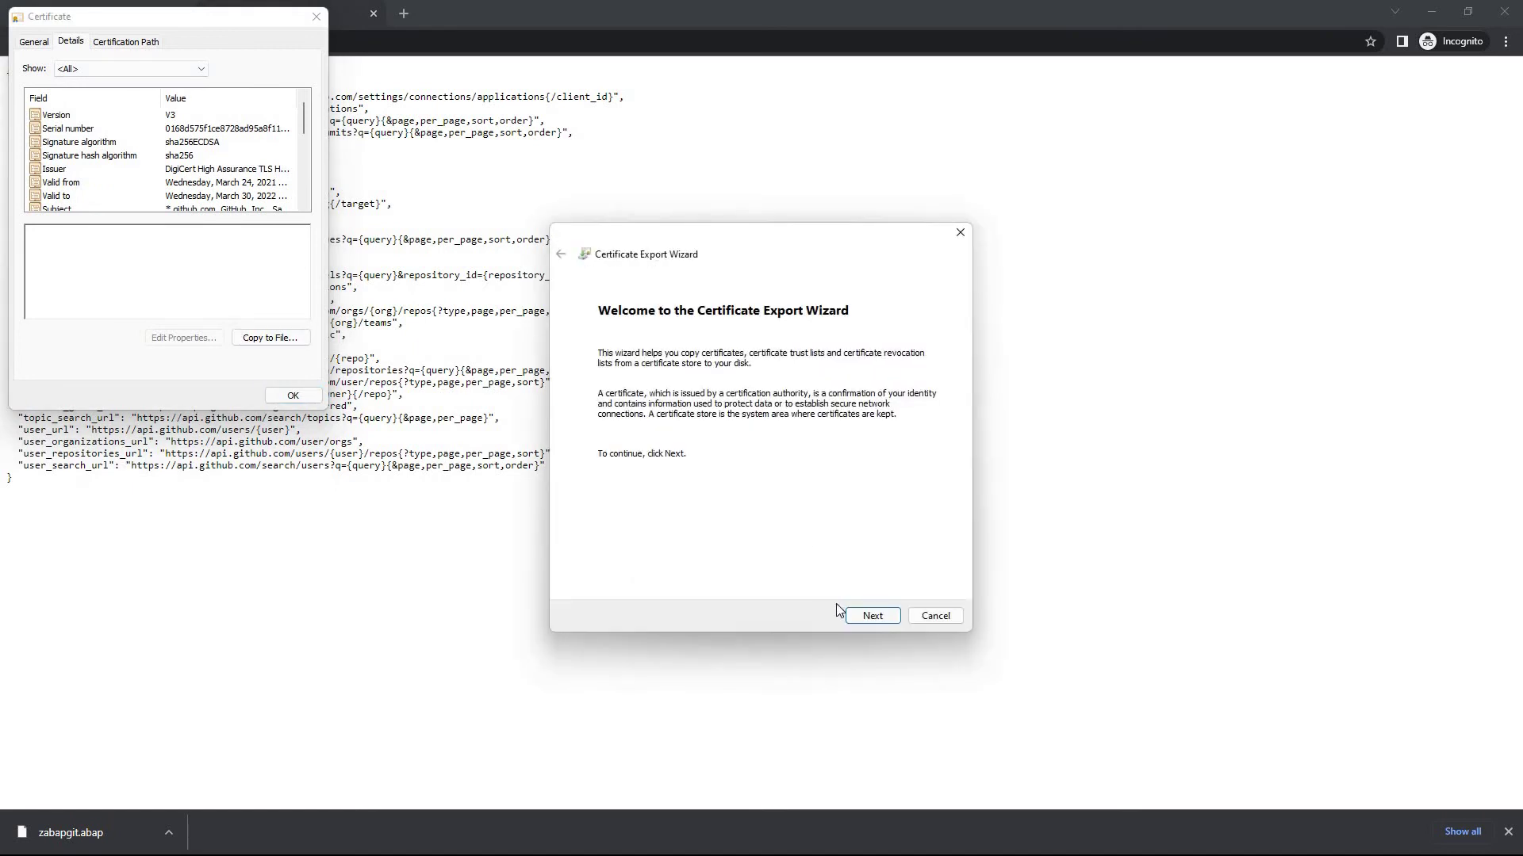
Export the certificate in DER format as api.github.com.cer, then close the certificate viewer
click(864, 617)
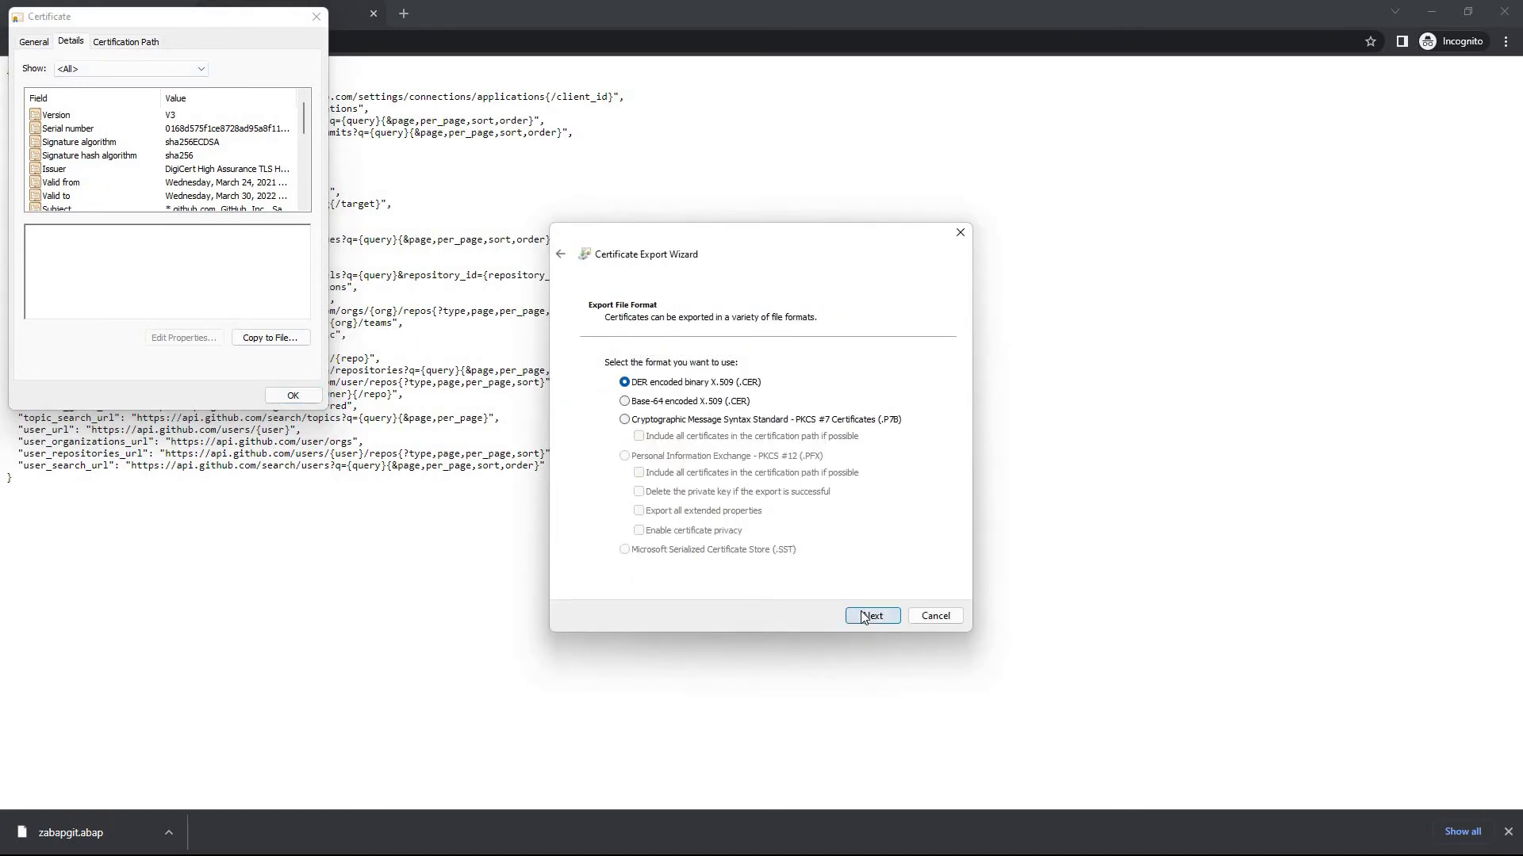
click(864, 617)
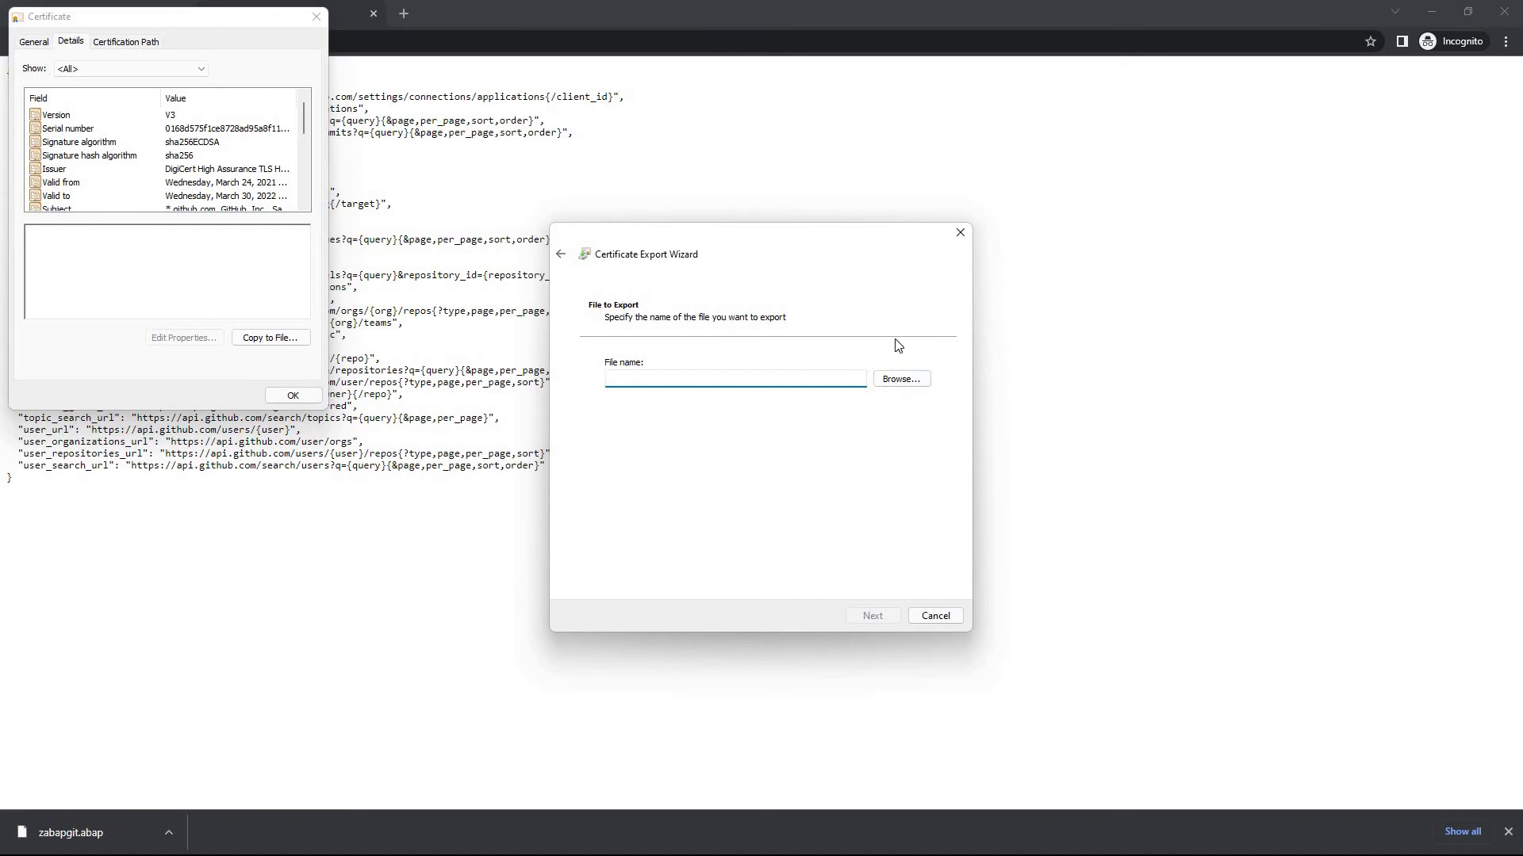
click(896, 377)
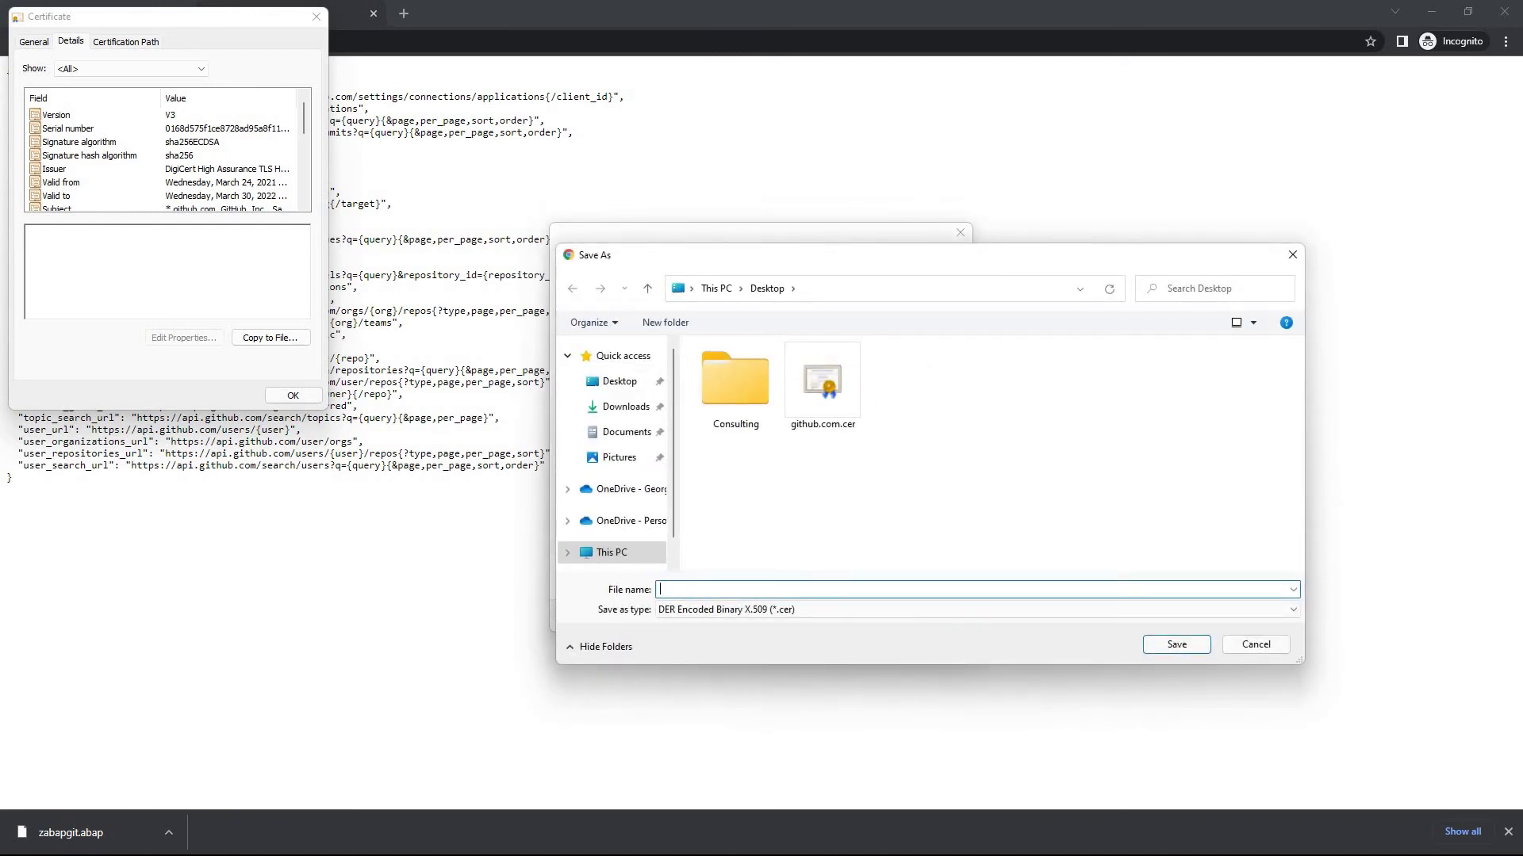
text(api.github.com.cer)
key(Return)
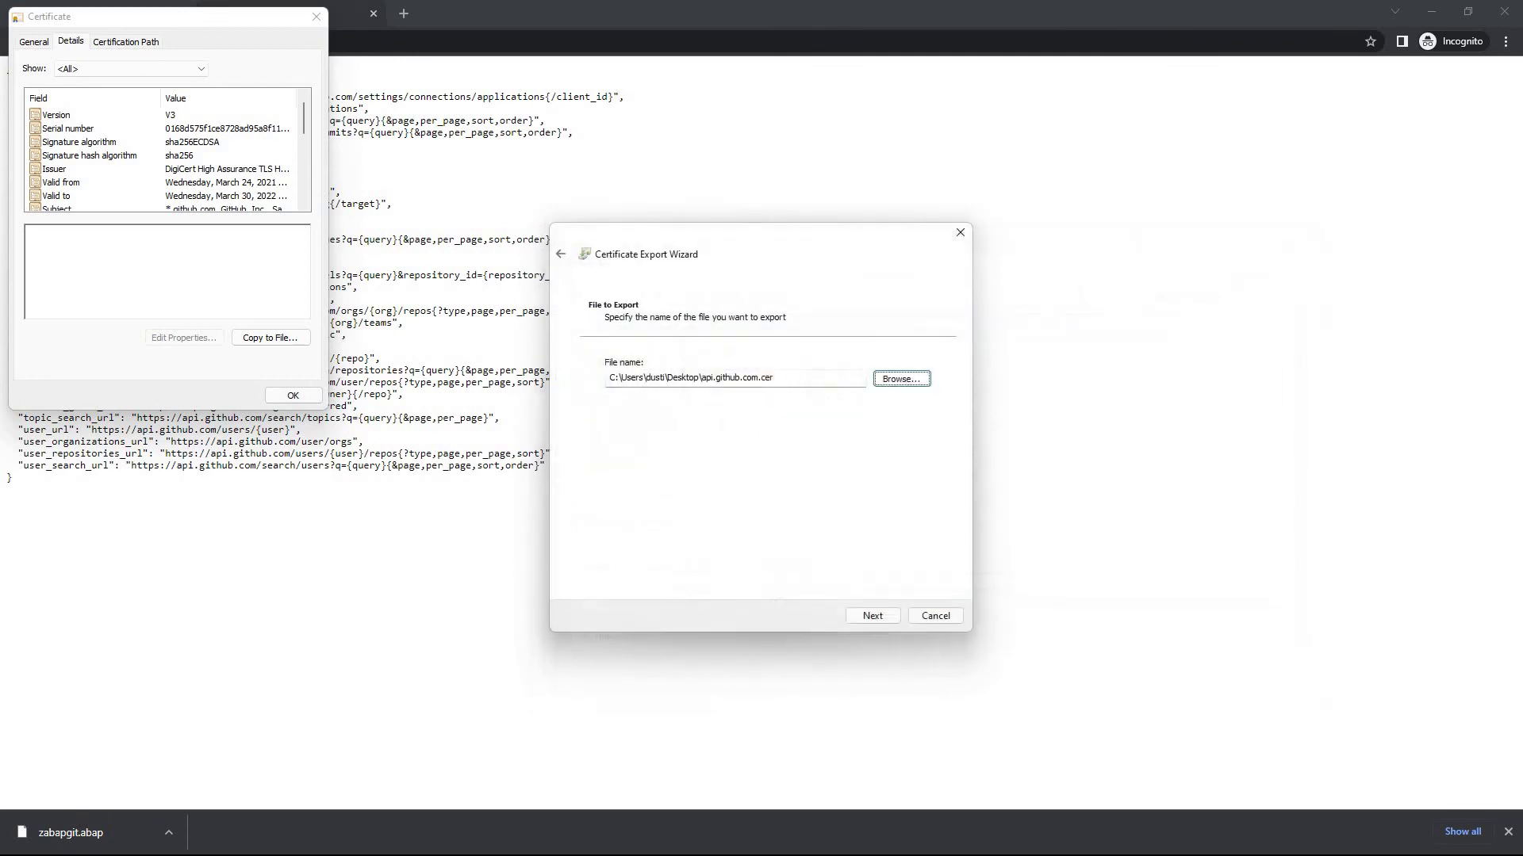
click(864, 618)
click(865, 618)
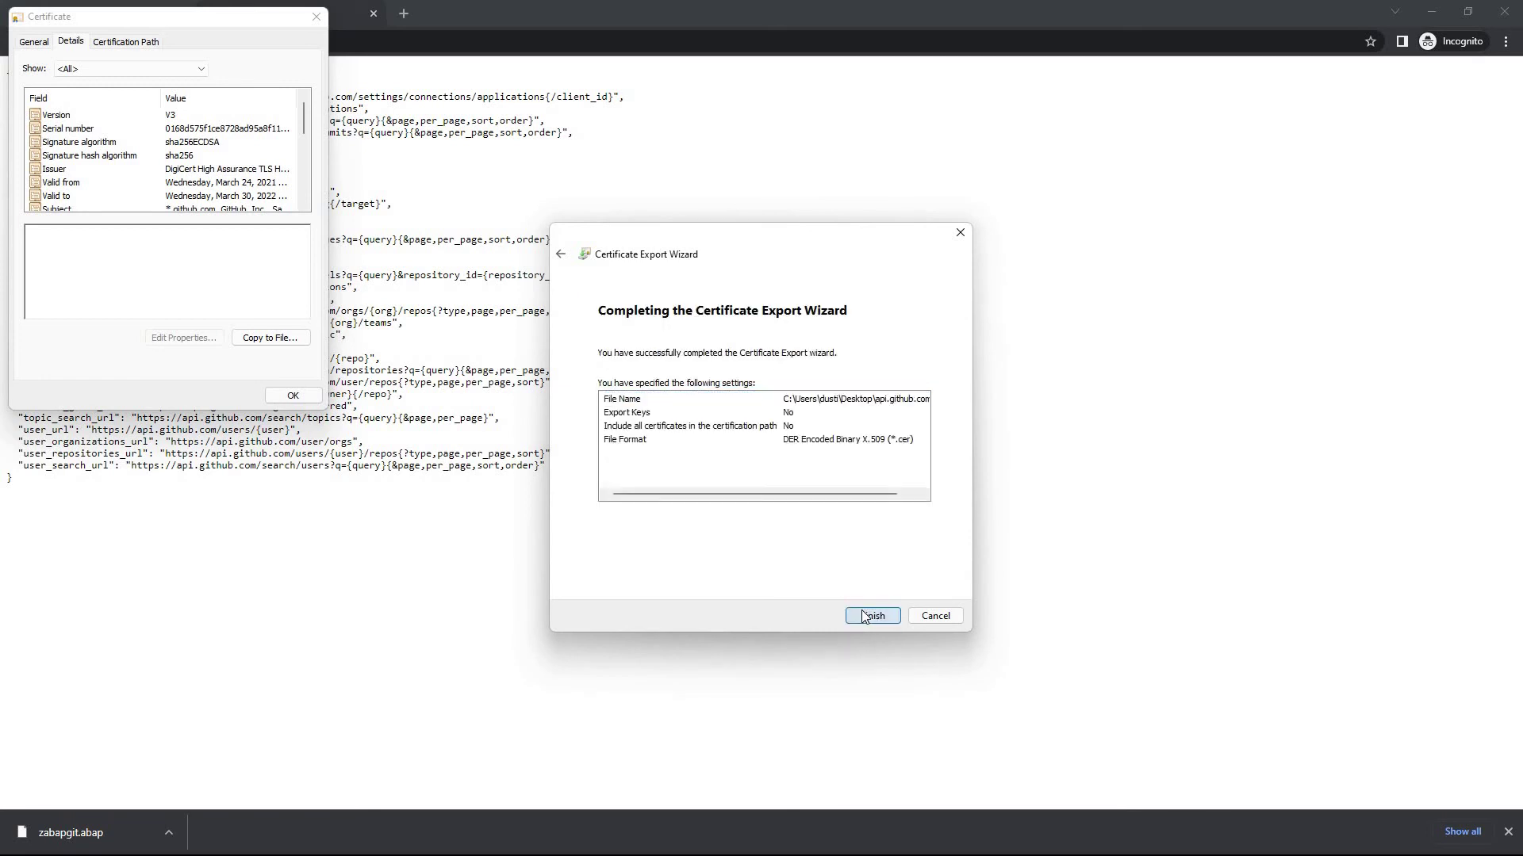
click(794, 482)
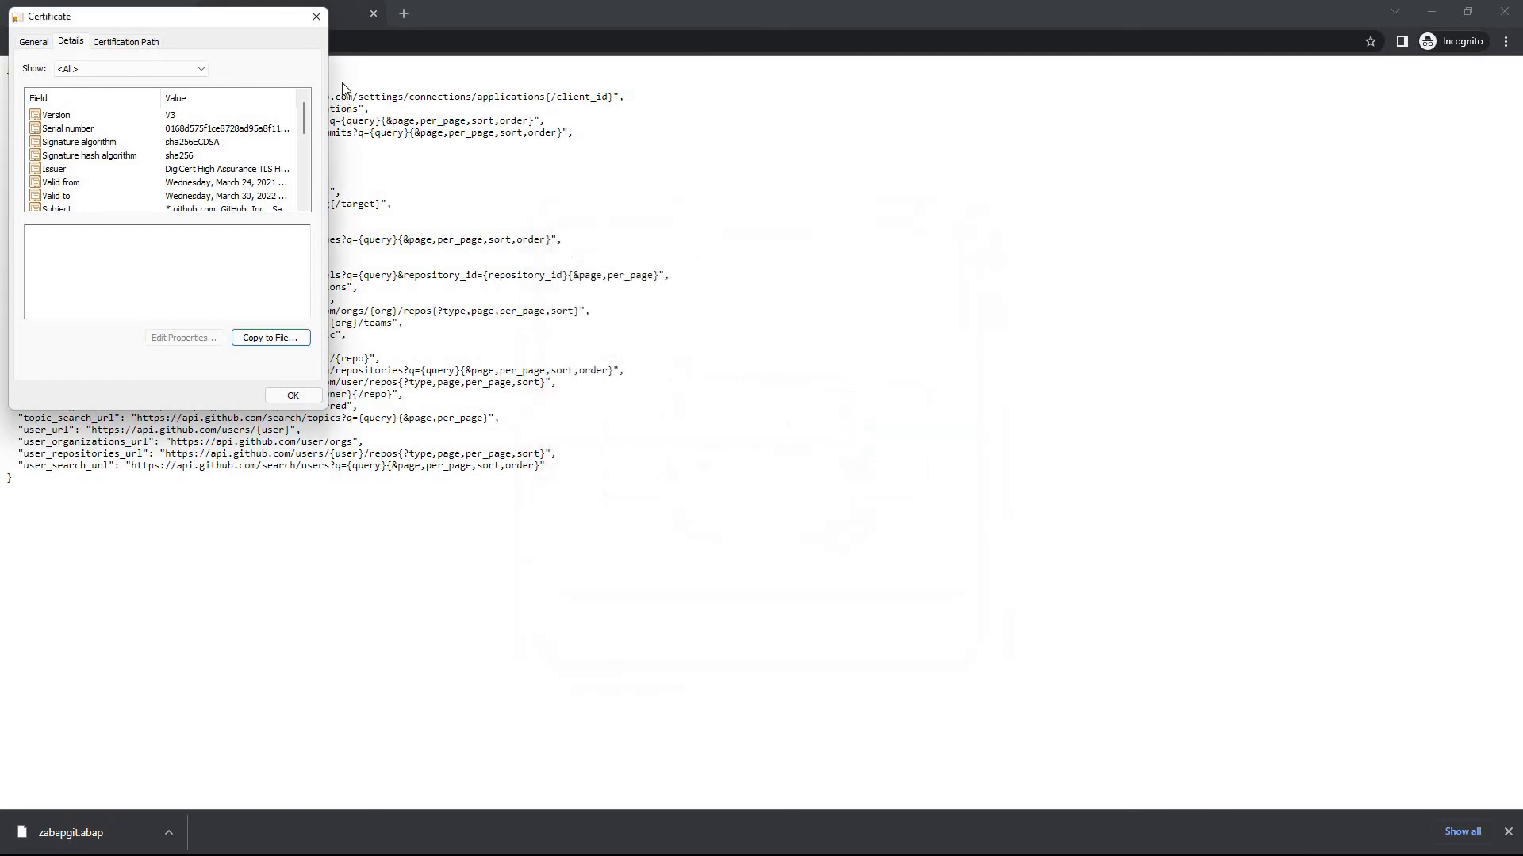
key(Escape)
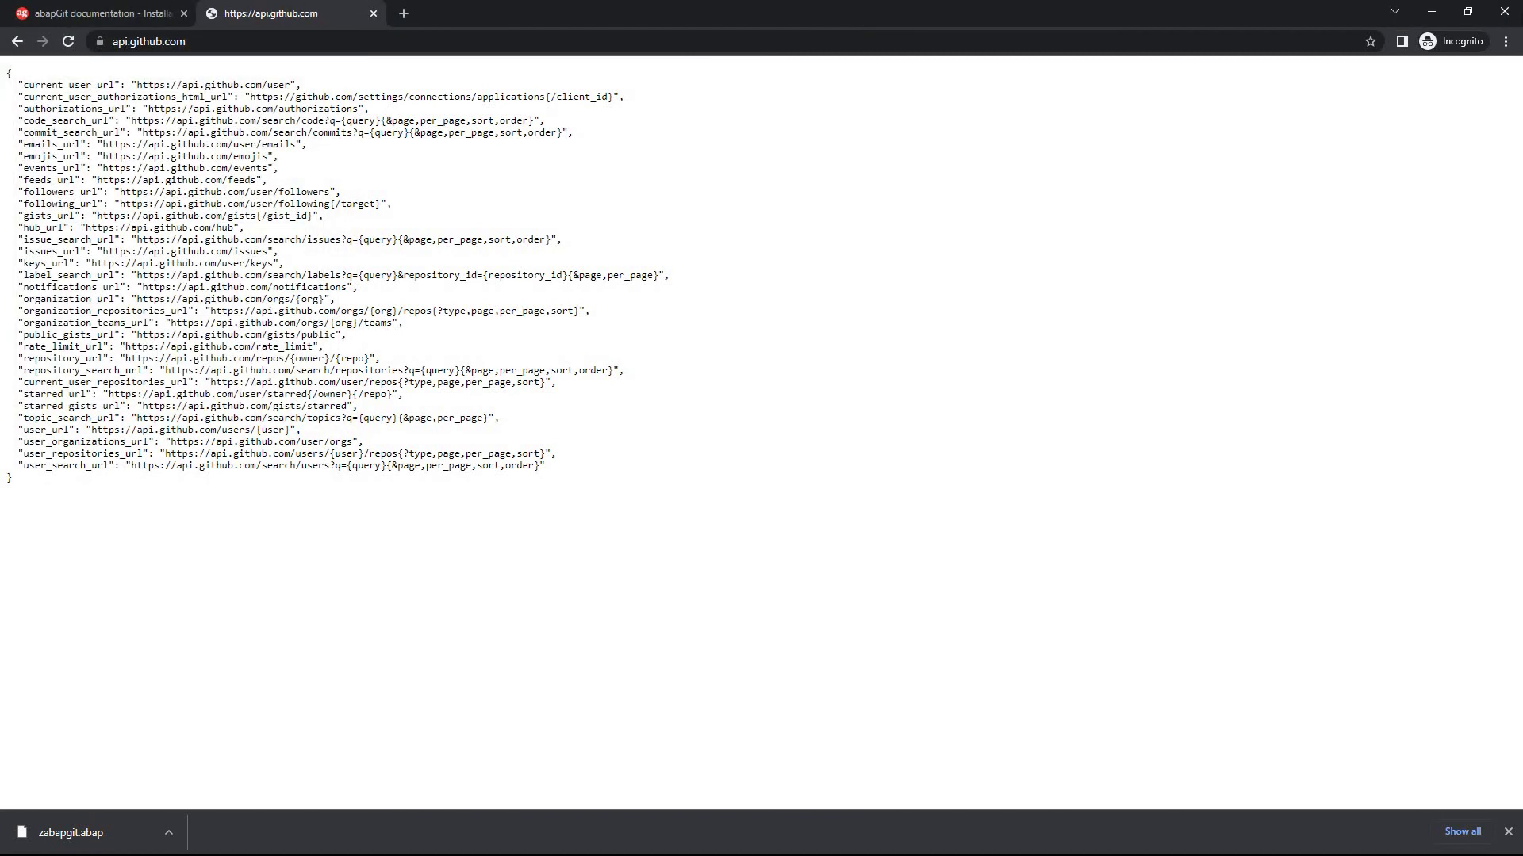
Close Chrome and import github.com.cer into the Trust Manager, allowing SAP GUI file access
click(1504, 13)
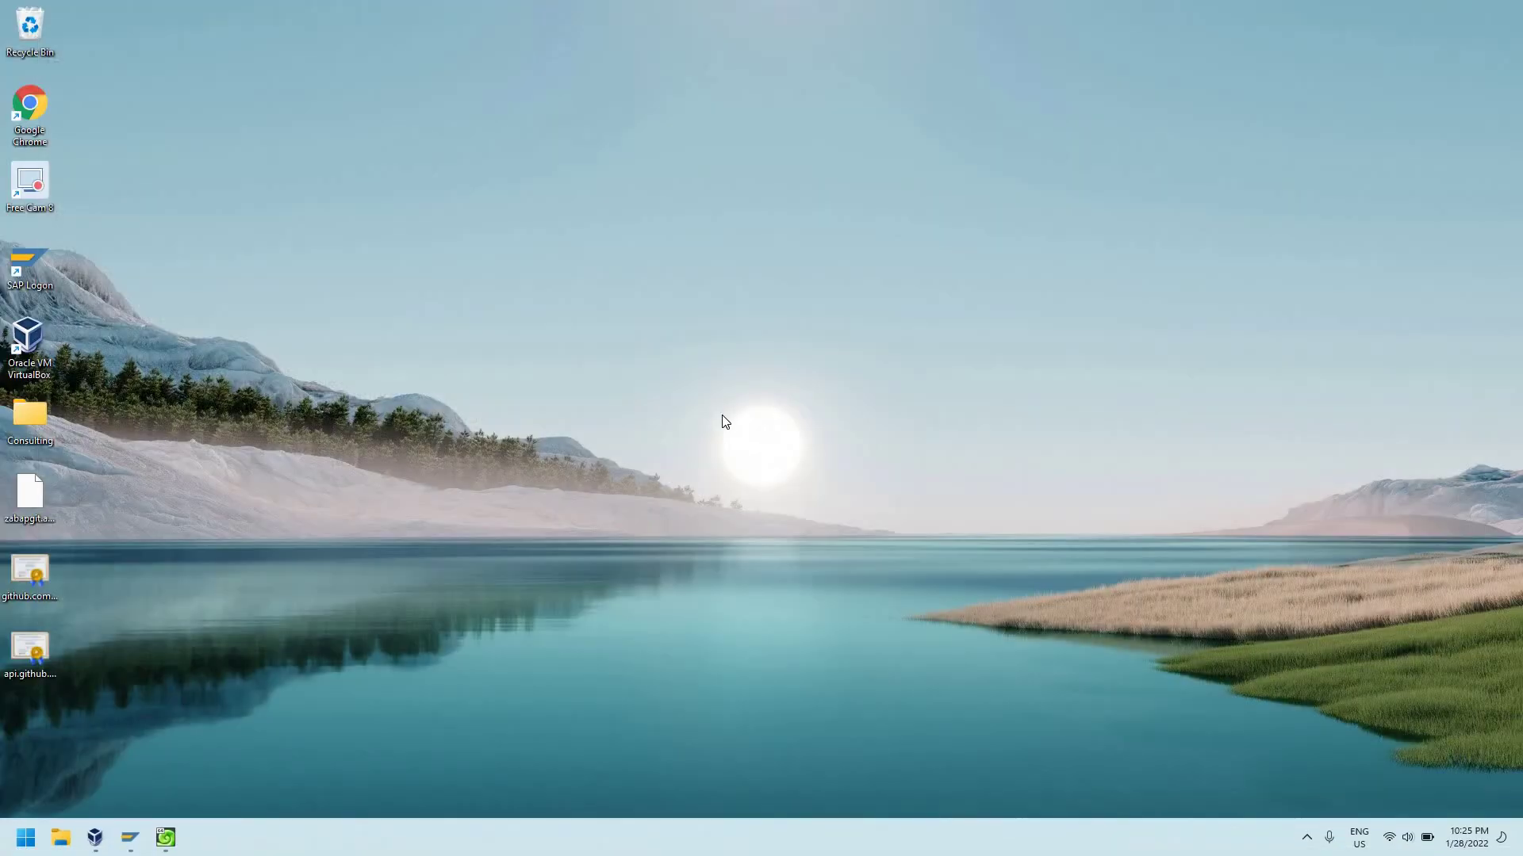
mouse_move(127, 850)
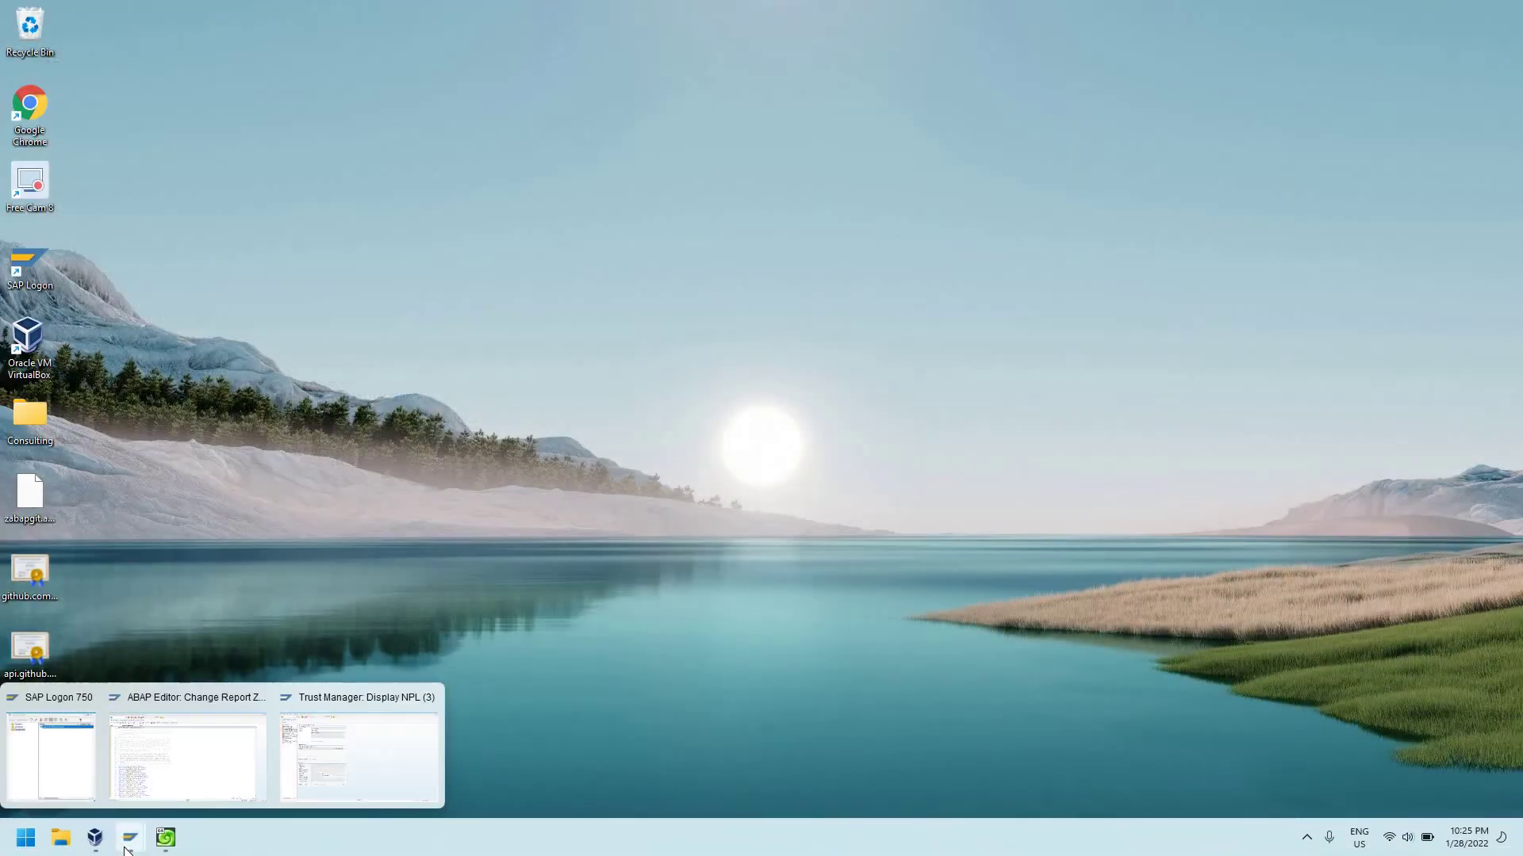
click(314, 768)
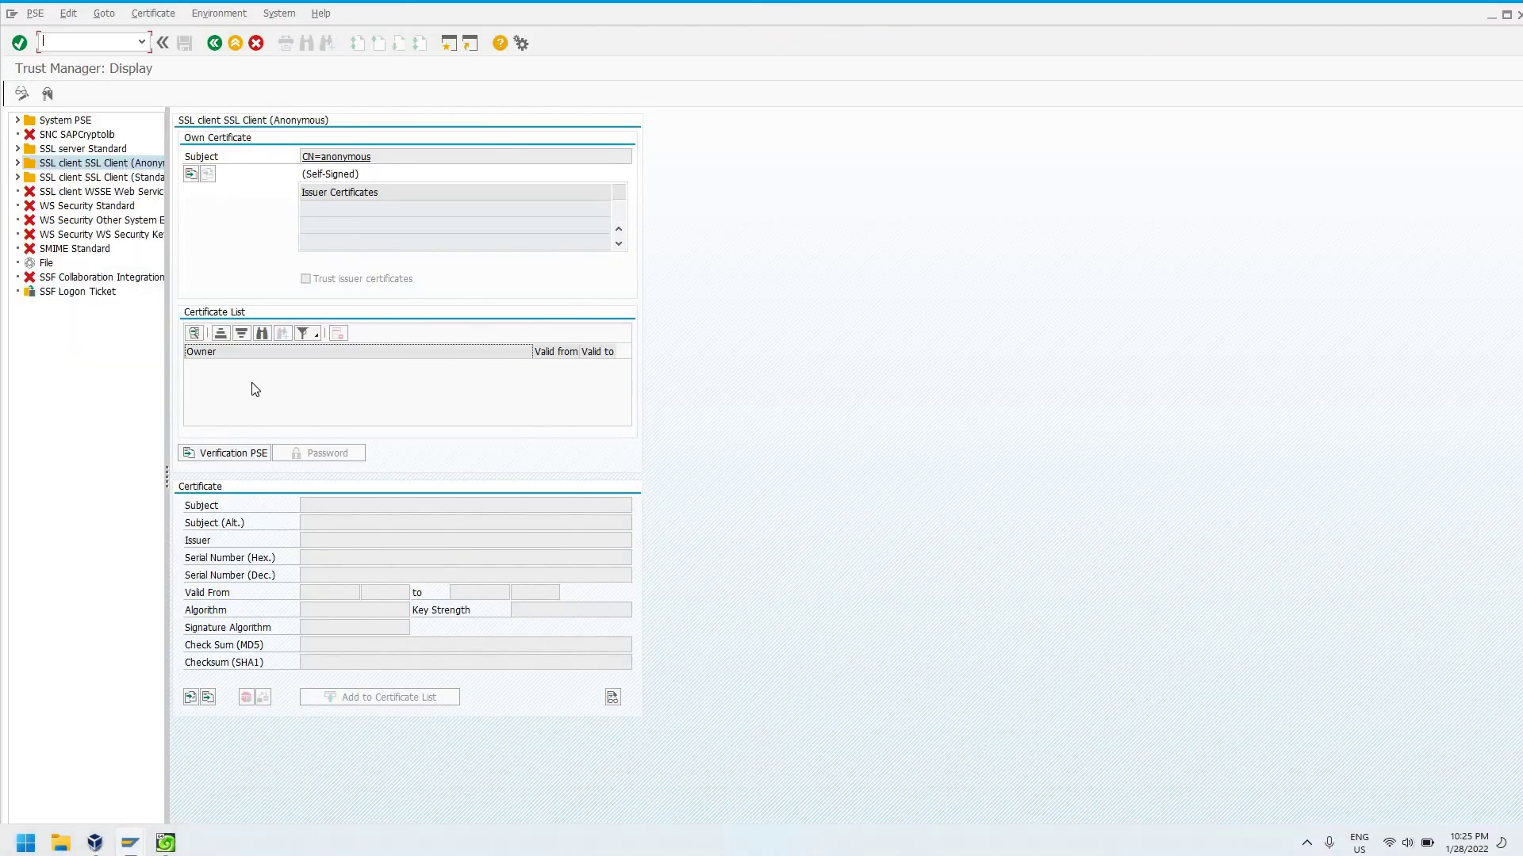
click(190, 698)
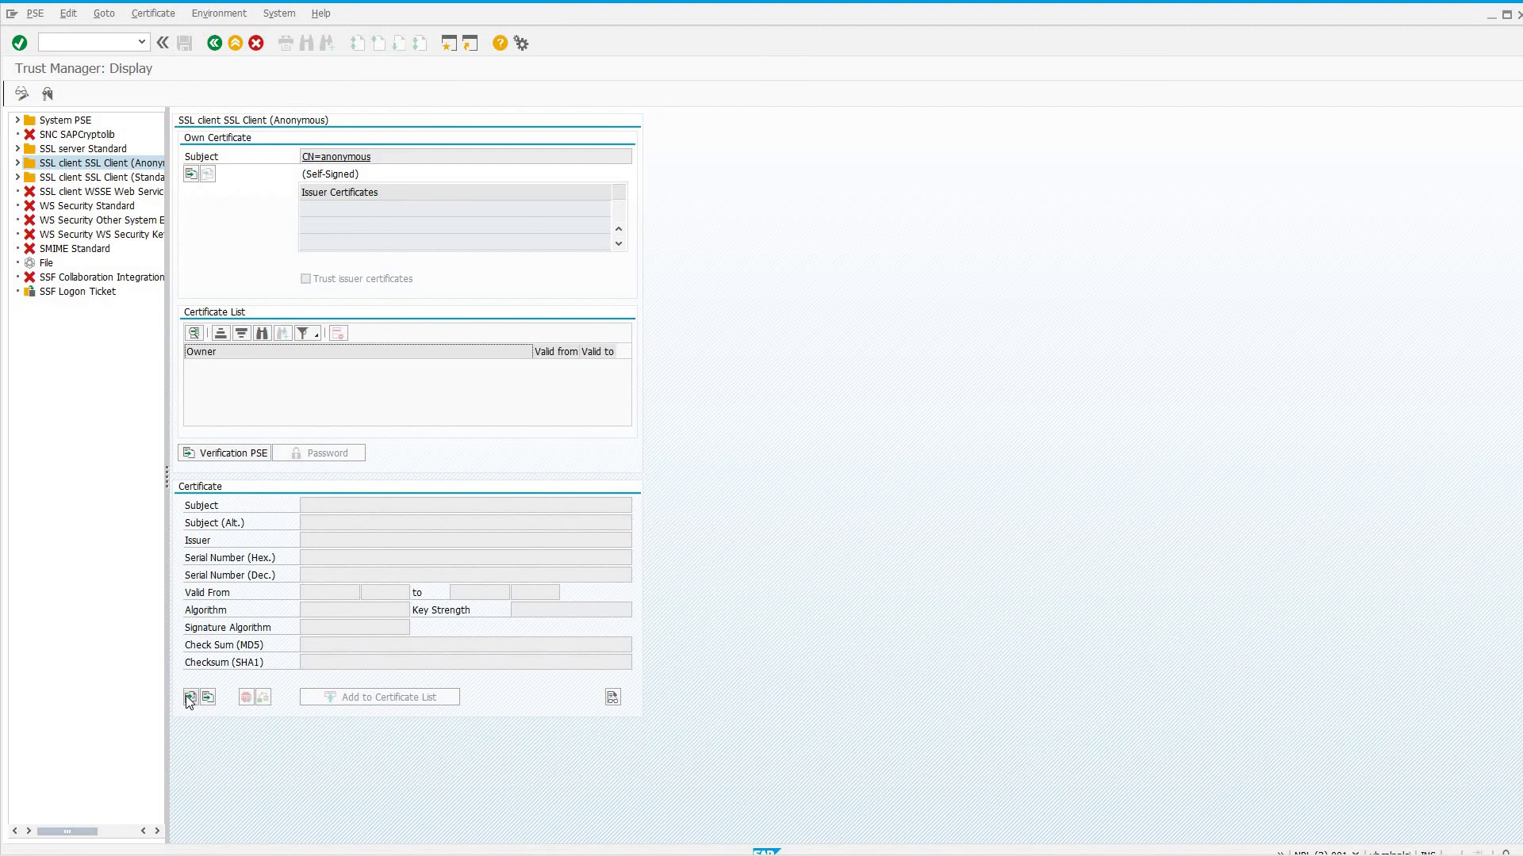
click(413, 339)
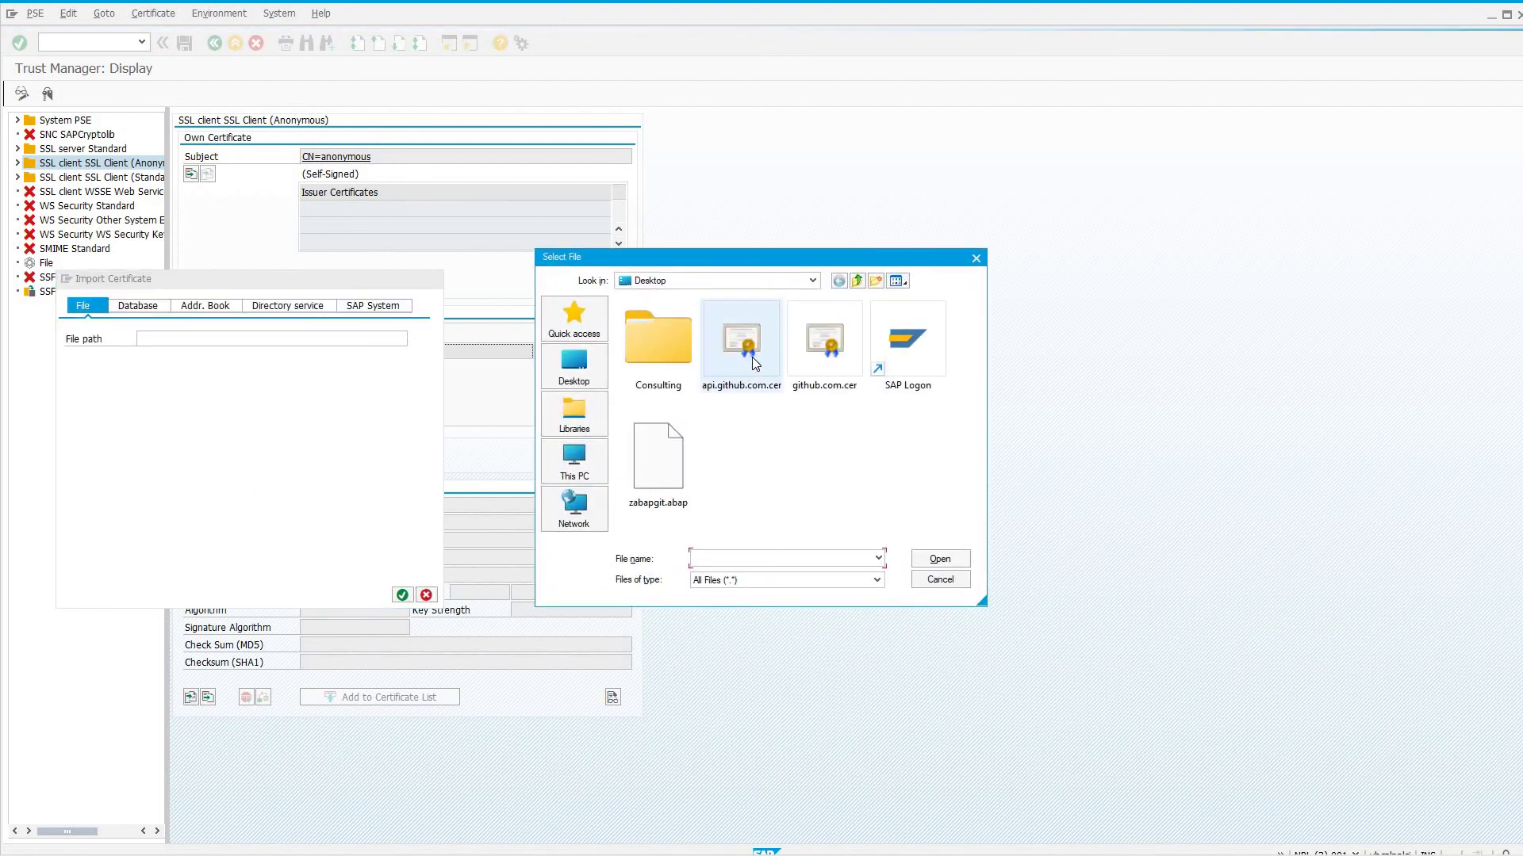
click(825, 347)
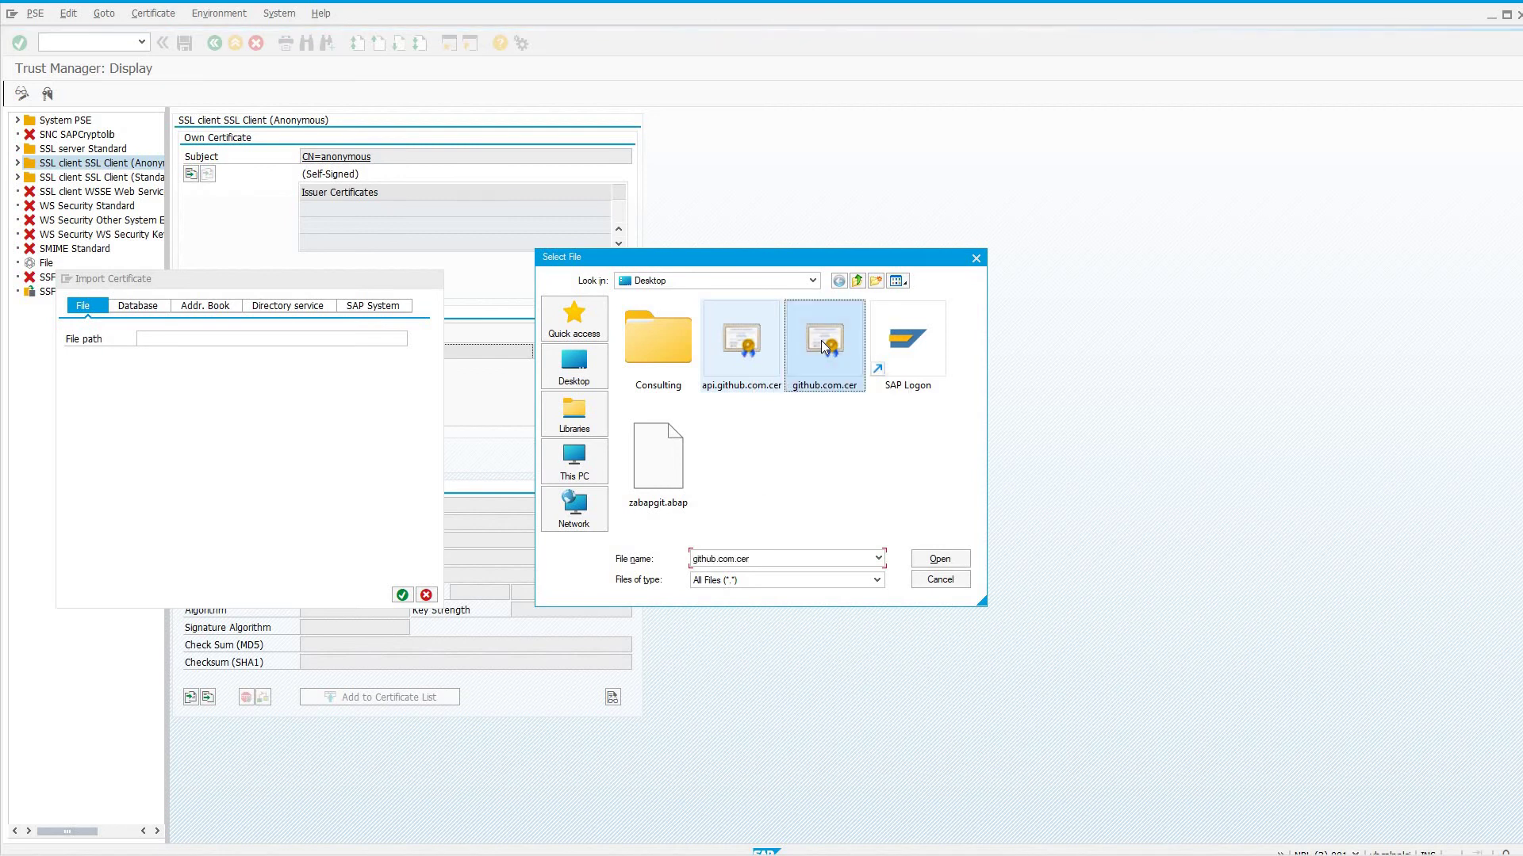
double_click(825, 346)
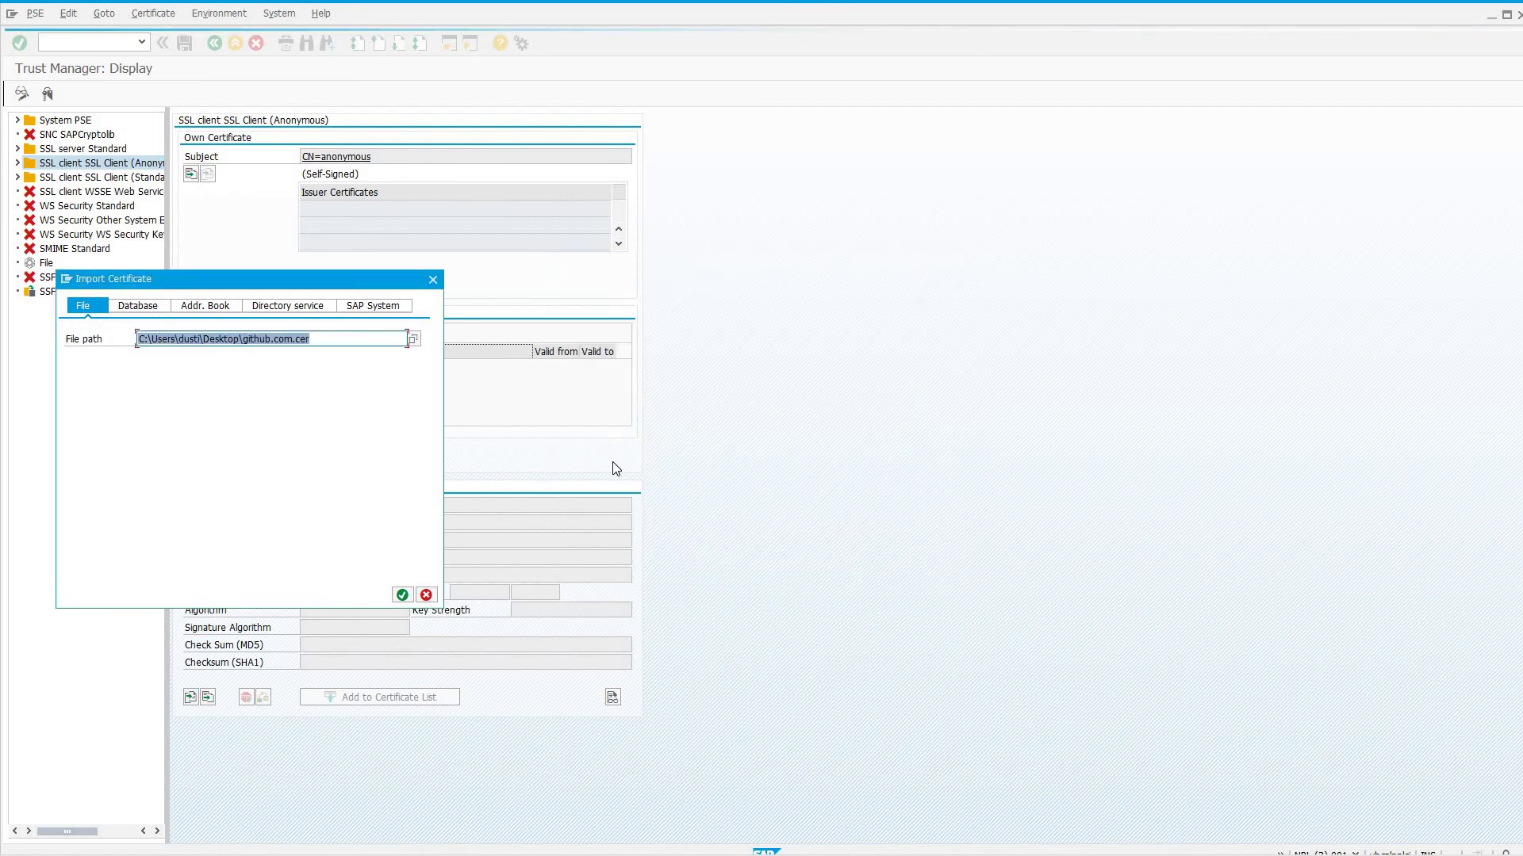
click(402, 595)
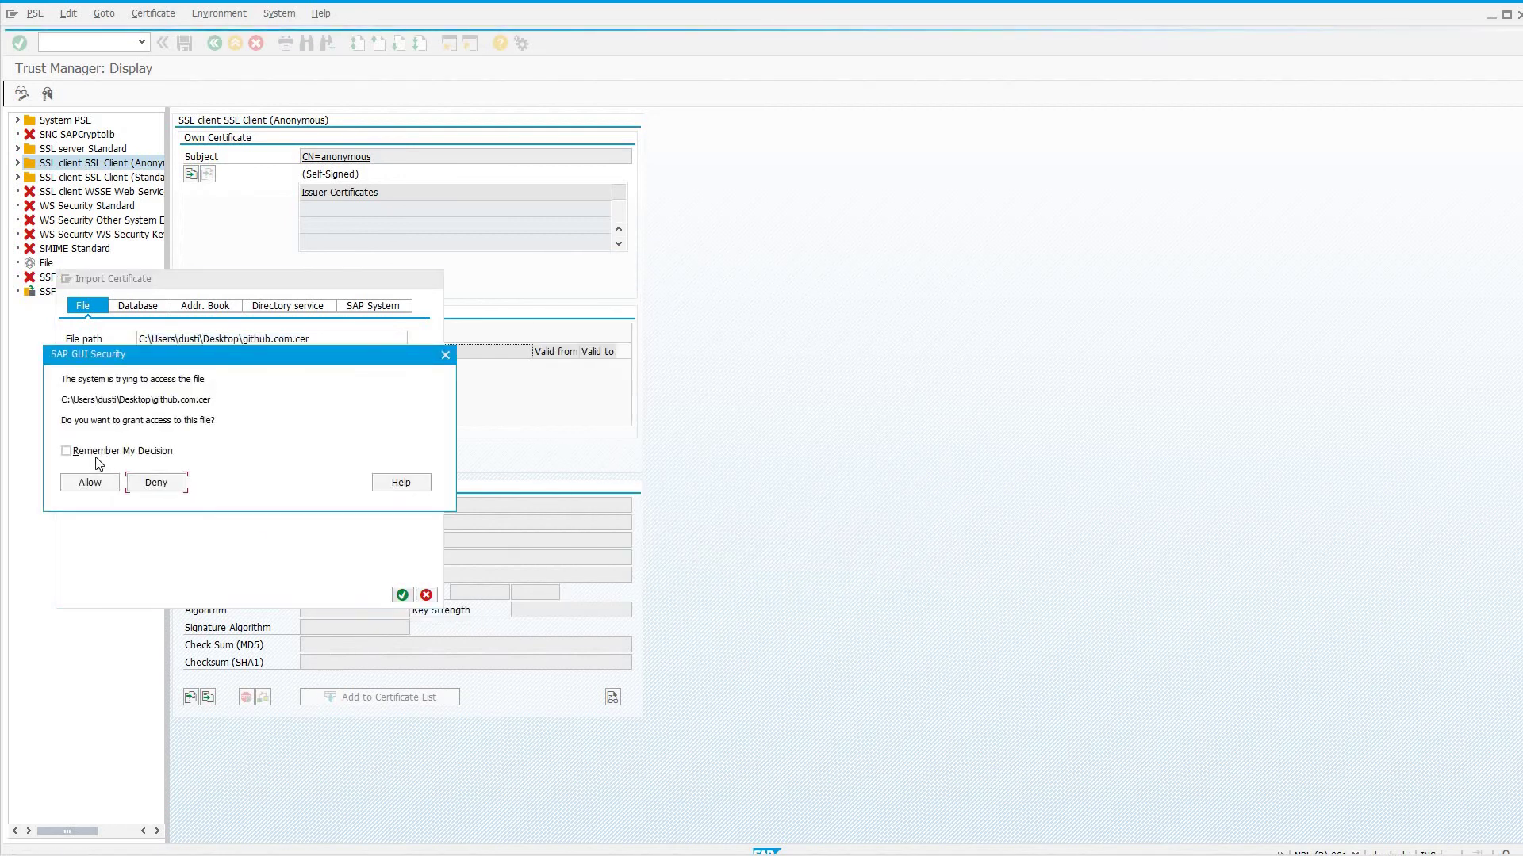
click(85, 490)
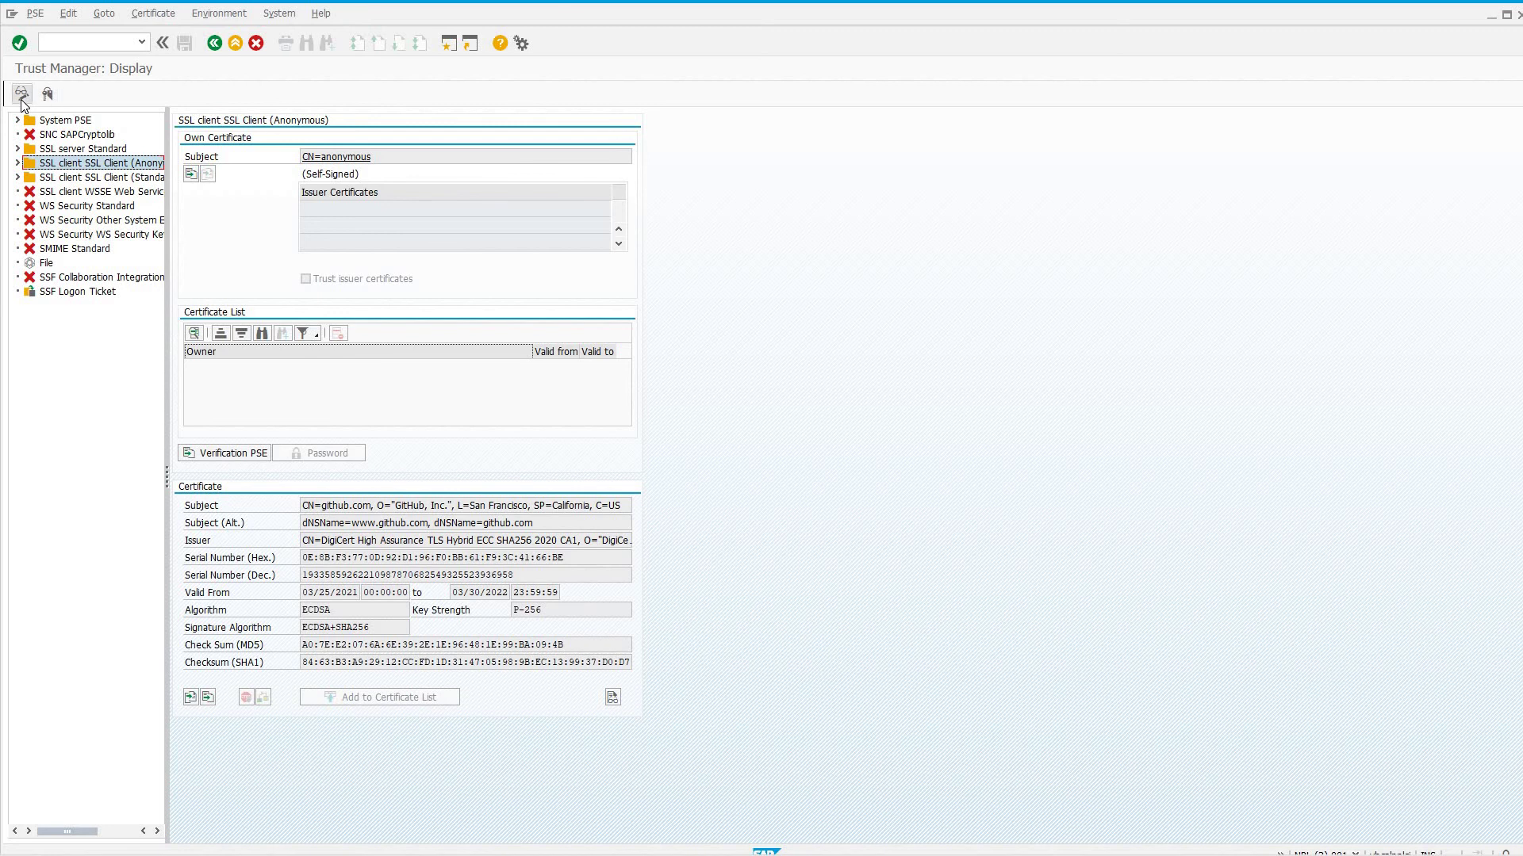
Switch to change mode and add the github.com certificate to the Anonymous PSE's certificate list
click(21, 93)
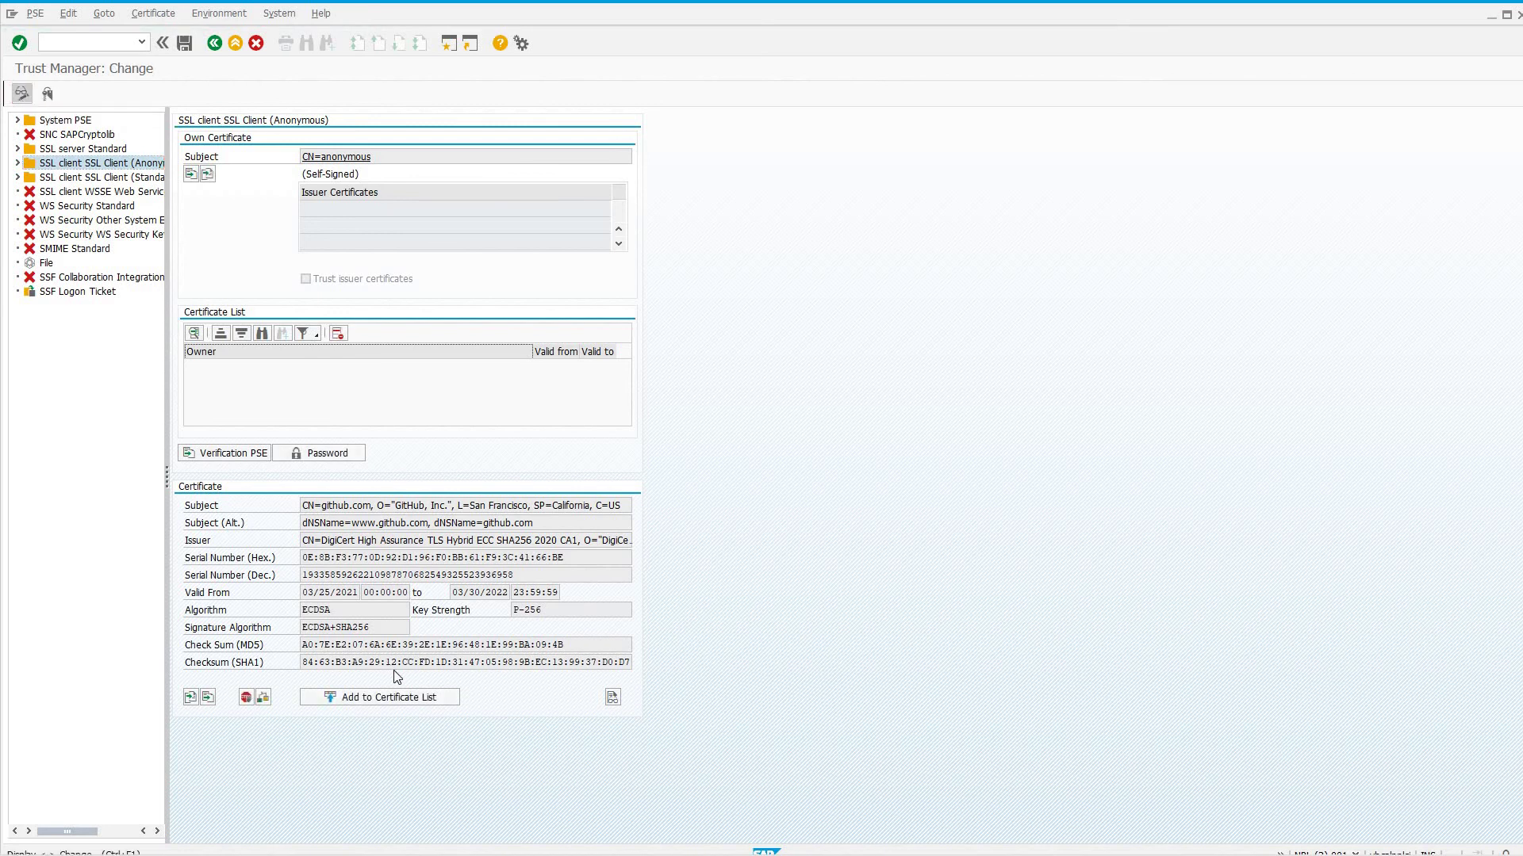
key(ctrl+F1)
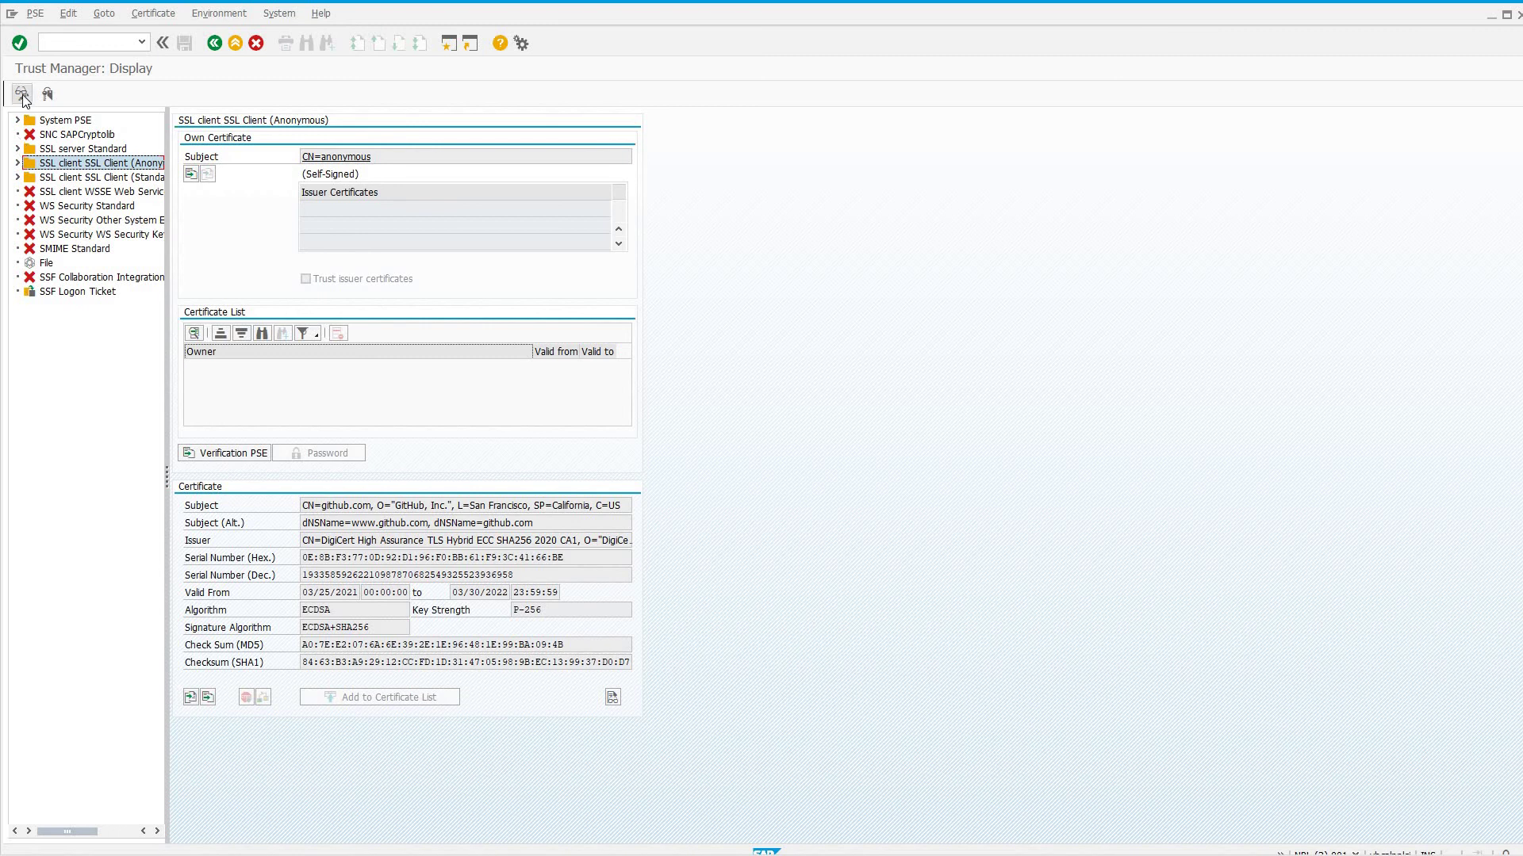
click(22, 93)
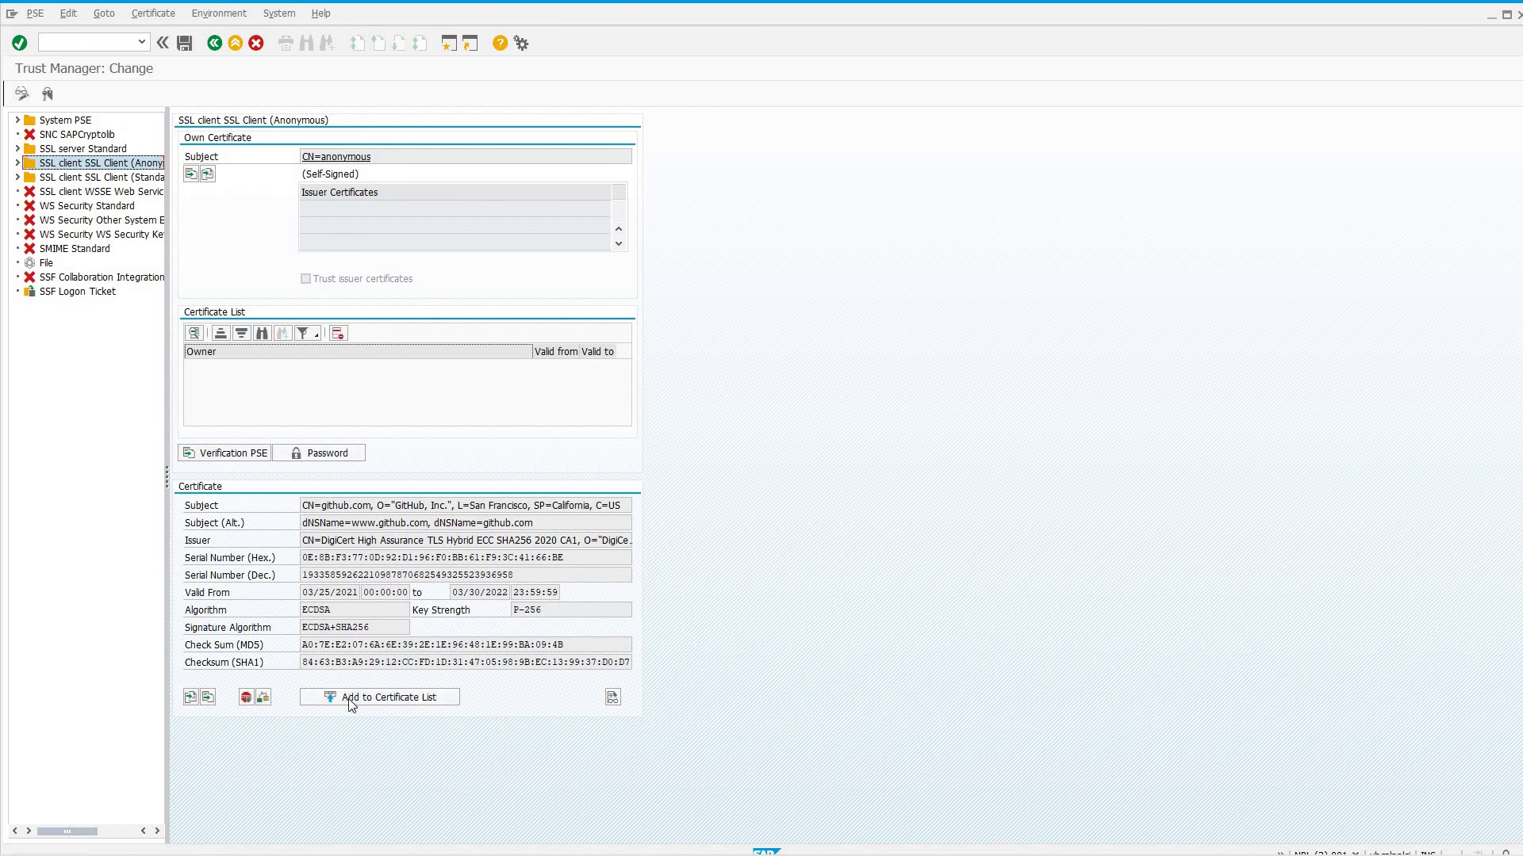
click(351, 697)
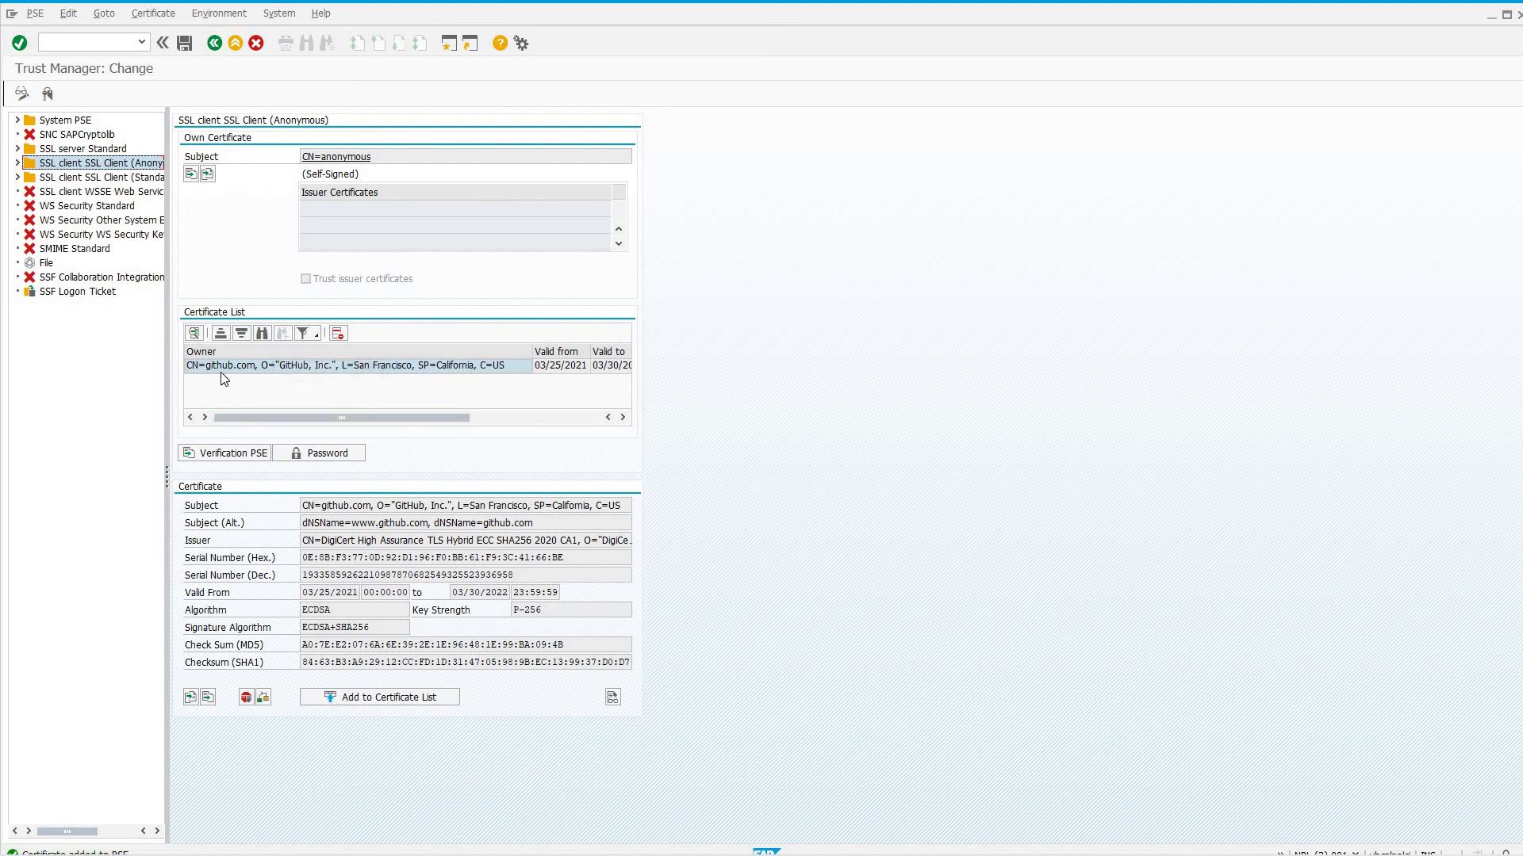
Import api.github.com.cer, add the *.github.com certificate to the list, and save the PSE
click(190, 698)
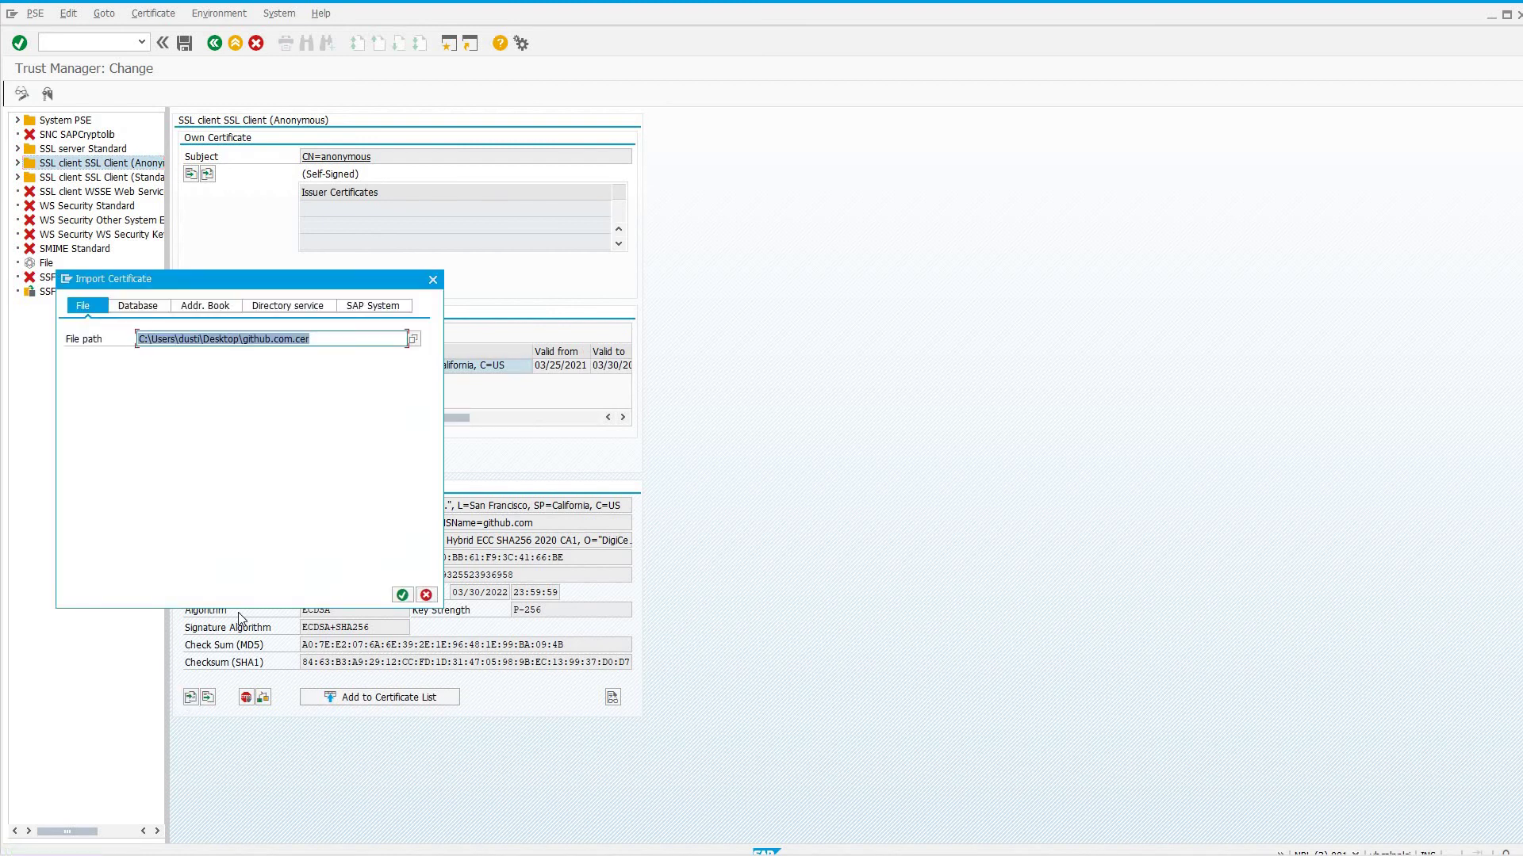
click(412, 339)
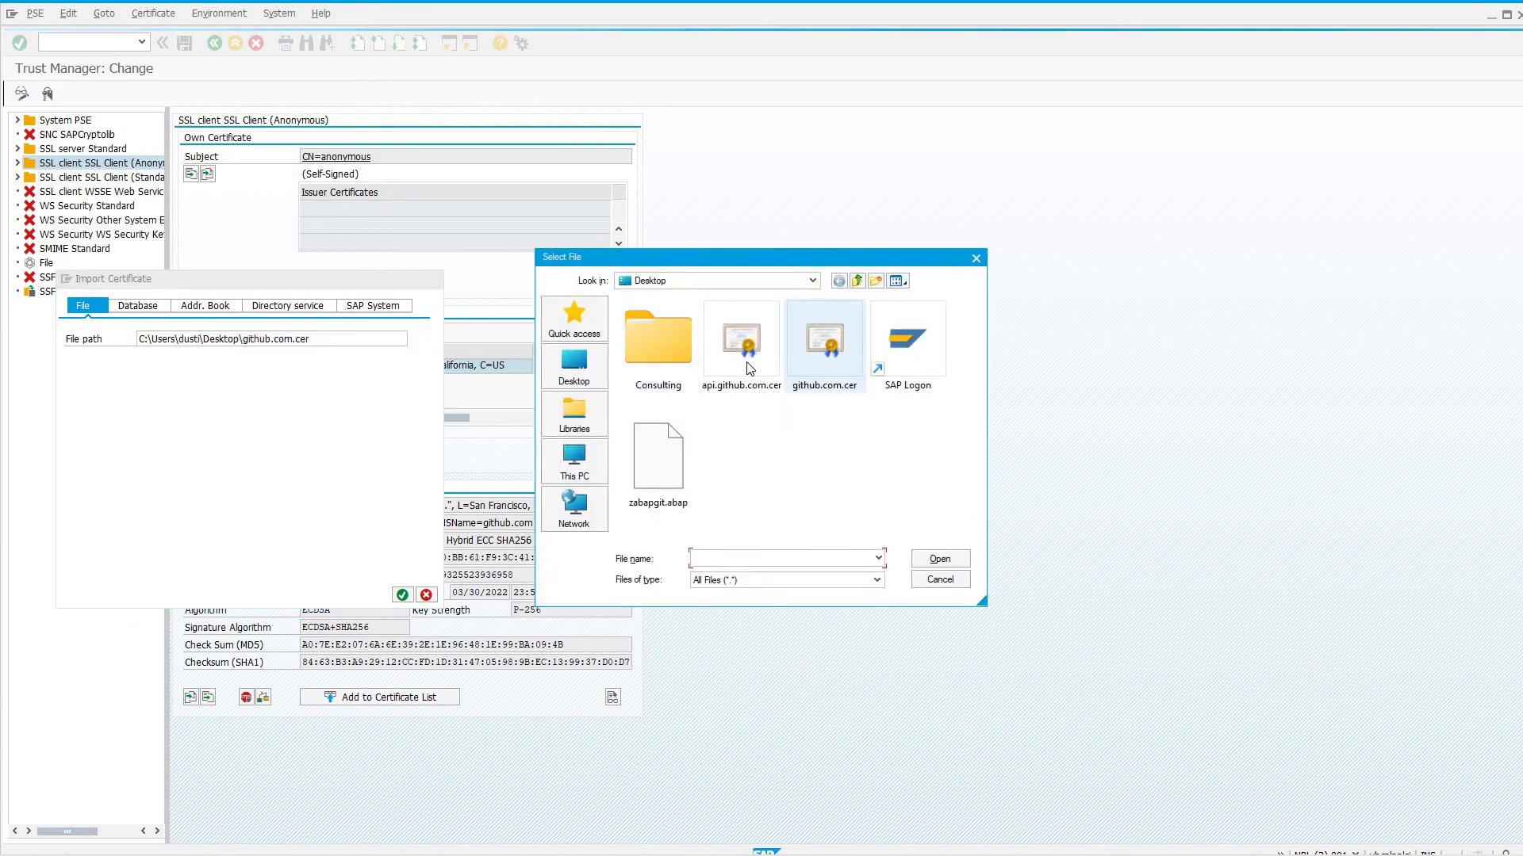
double_click(750, 369)
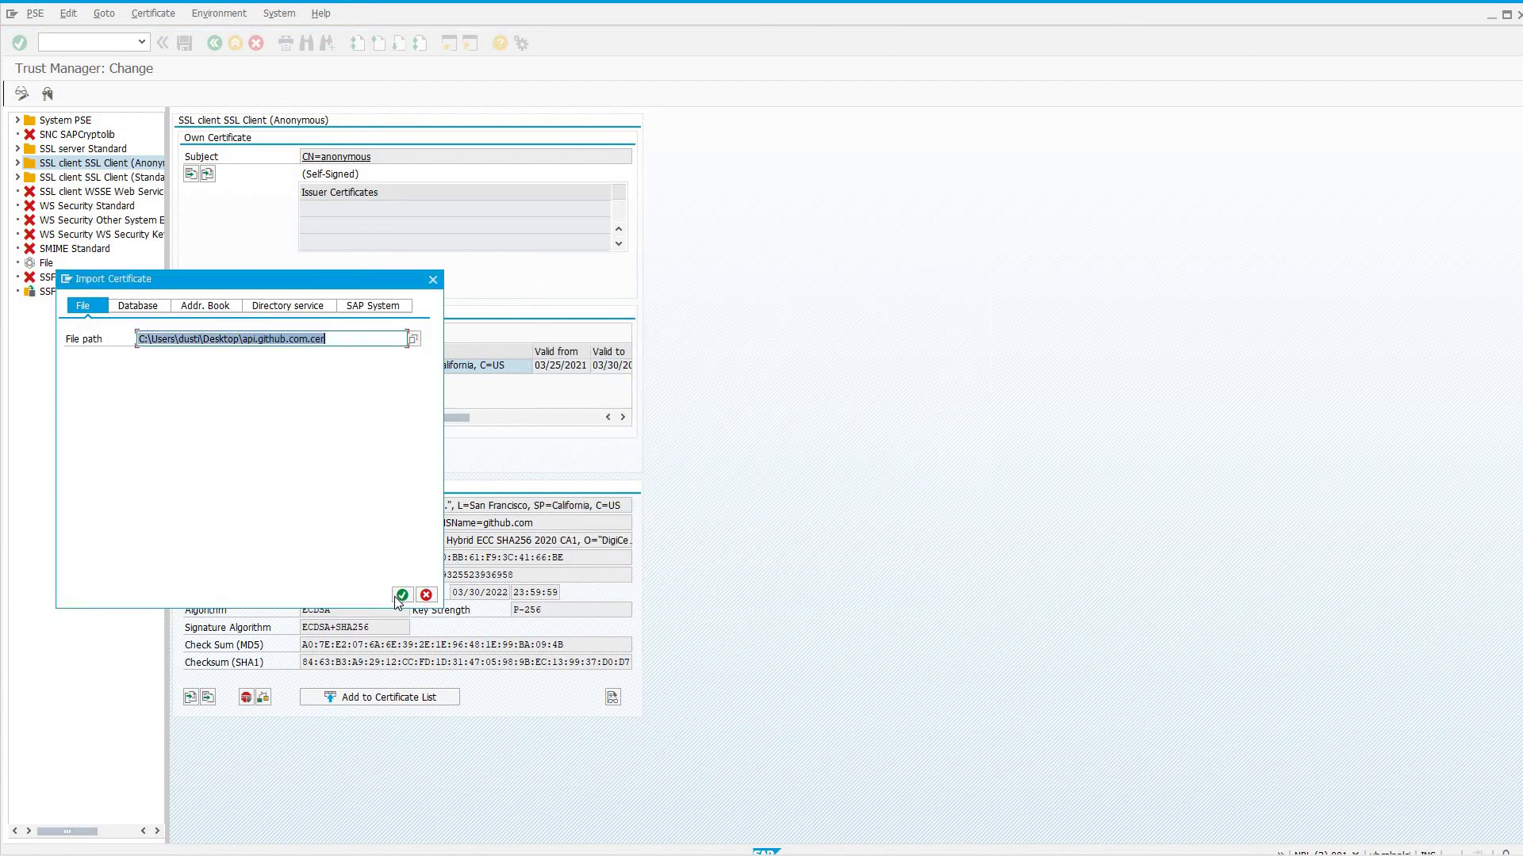
click(402, 595)
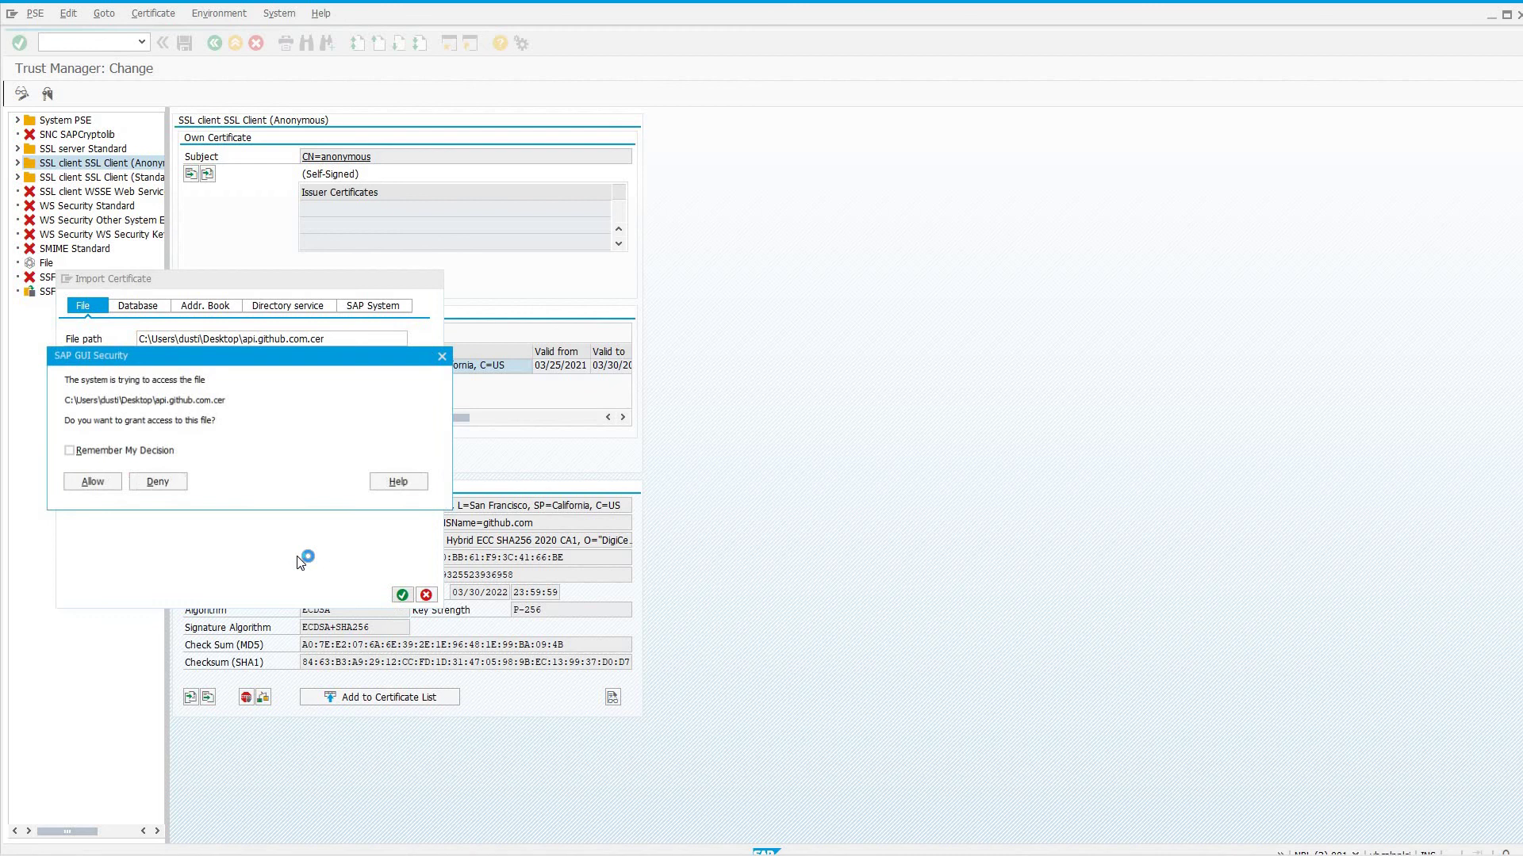
click(90, 482)
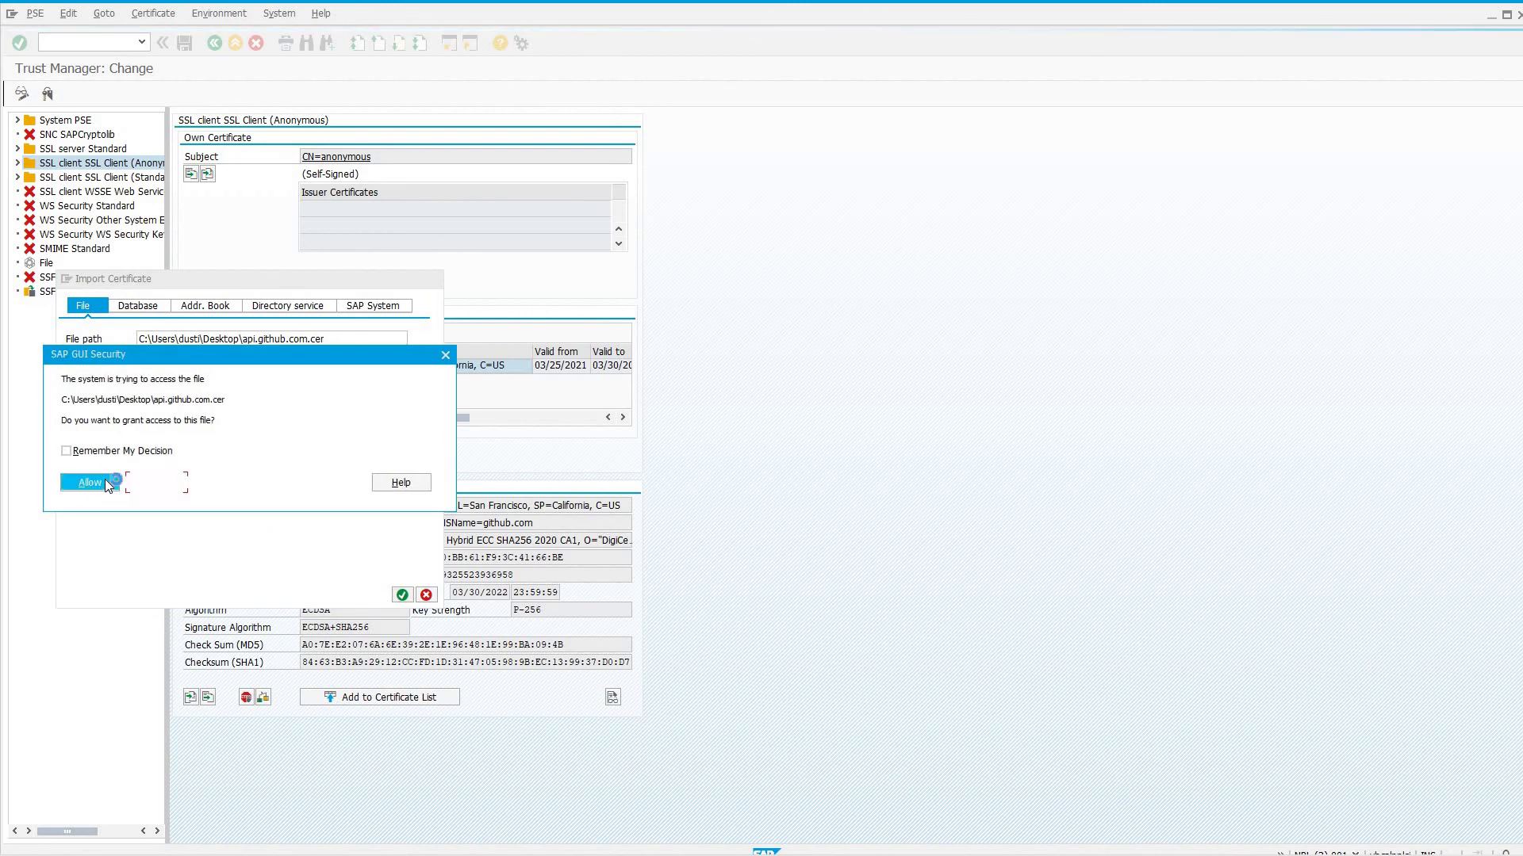
click(331, 698)
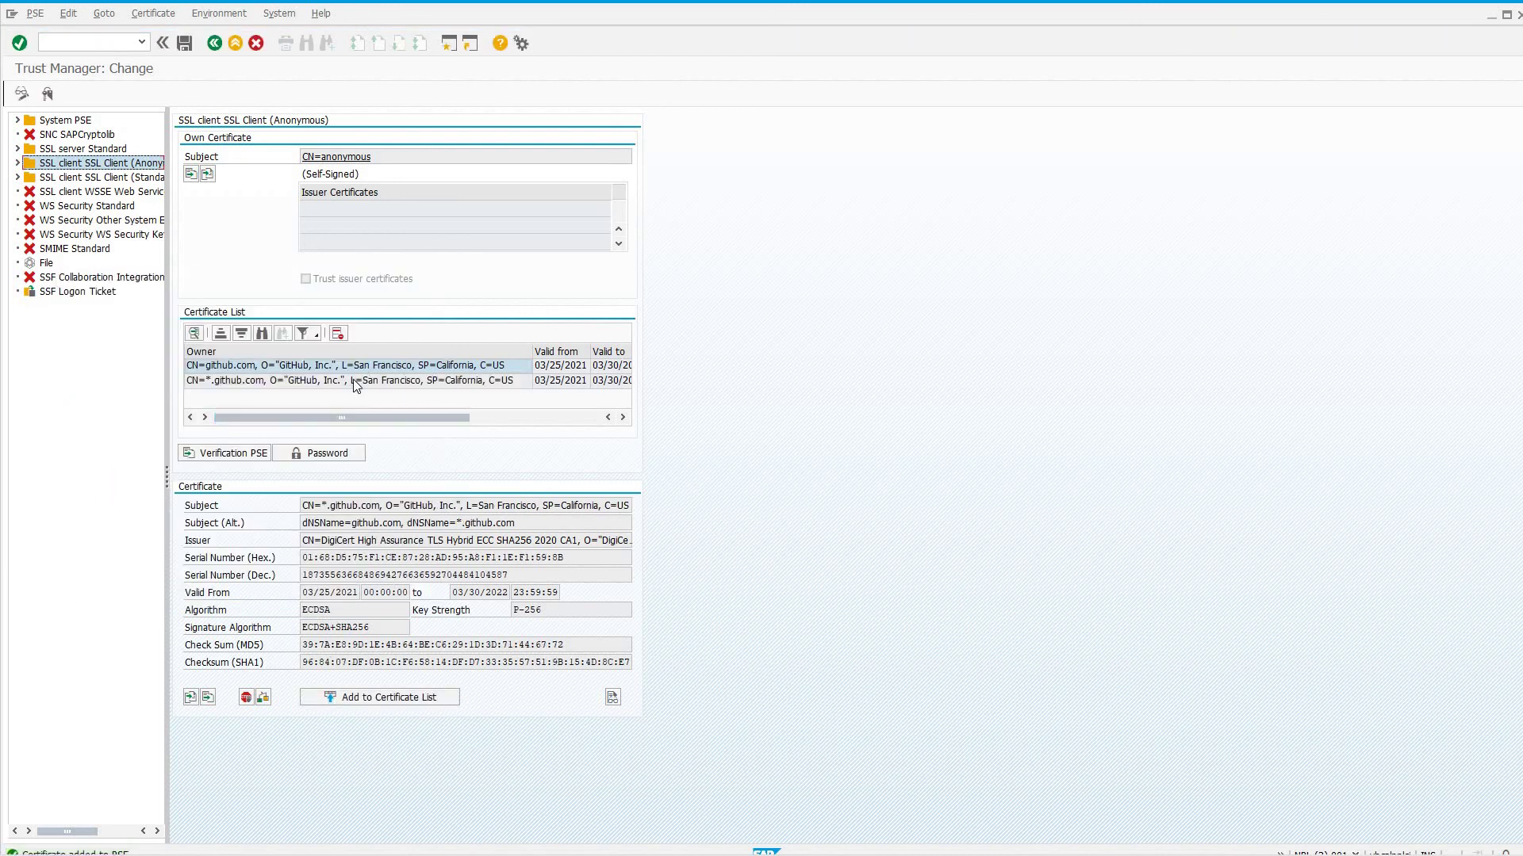
click(184, 43)
Go back to SAP Easy Access and run transaction zabapgit
click(215, 43)
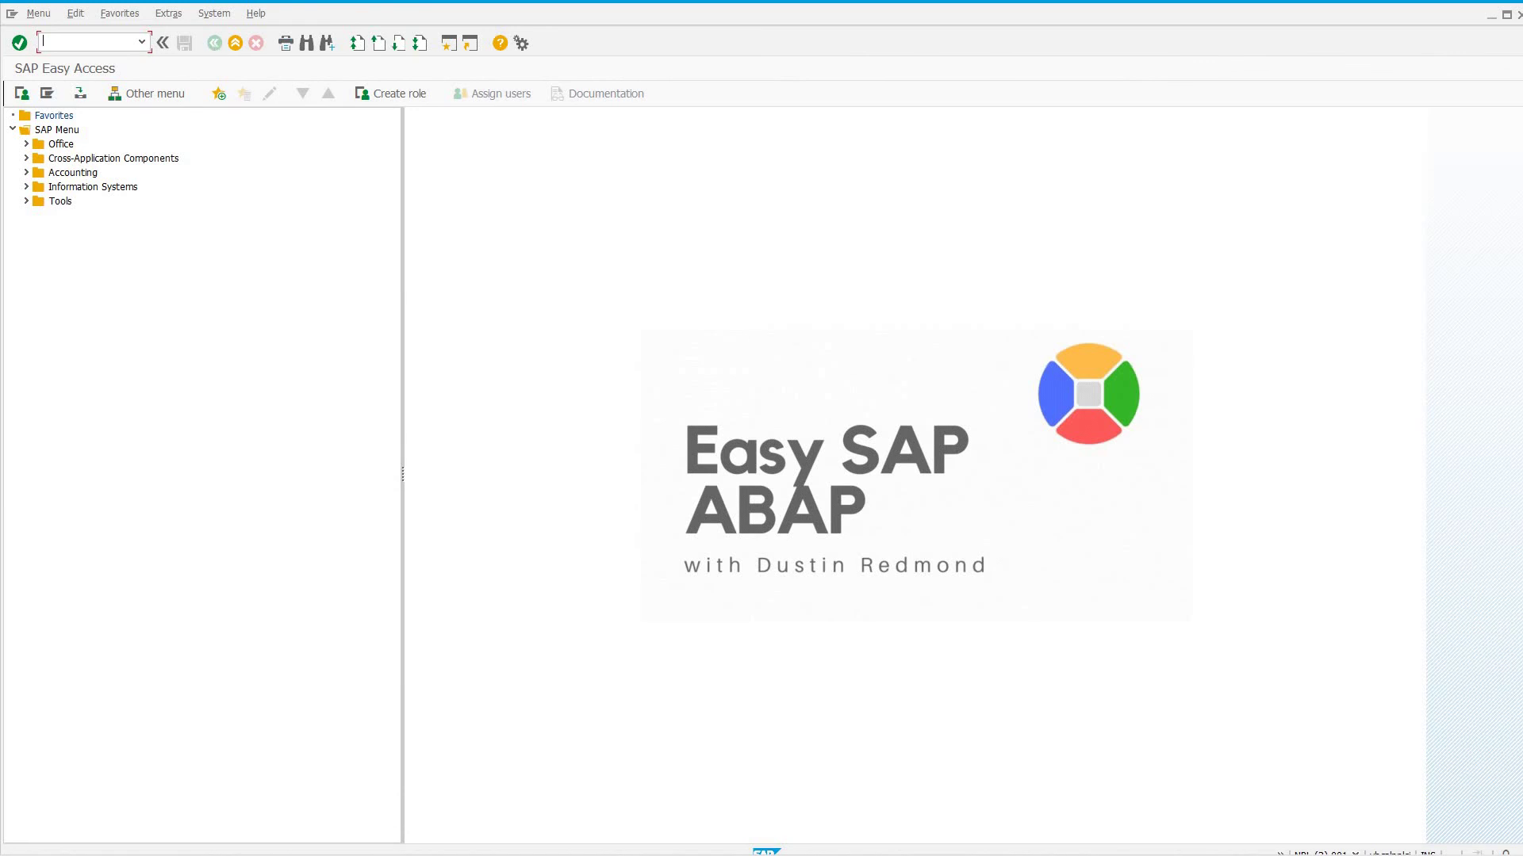
text(zabapgit)
key(Return)
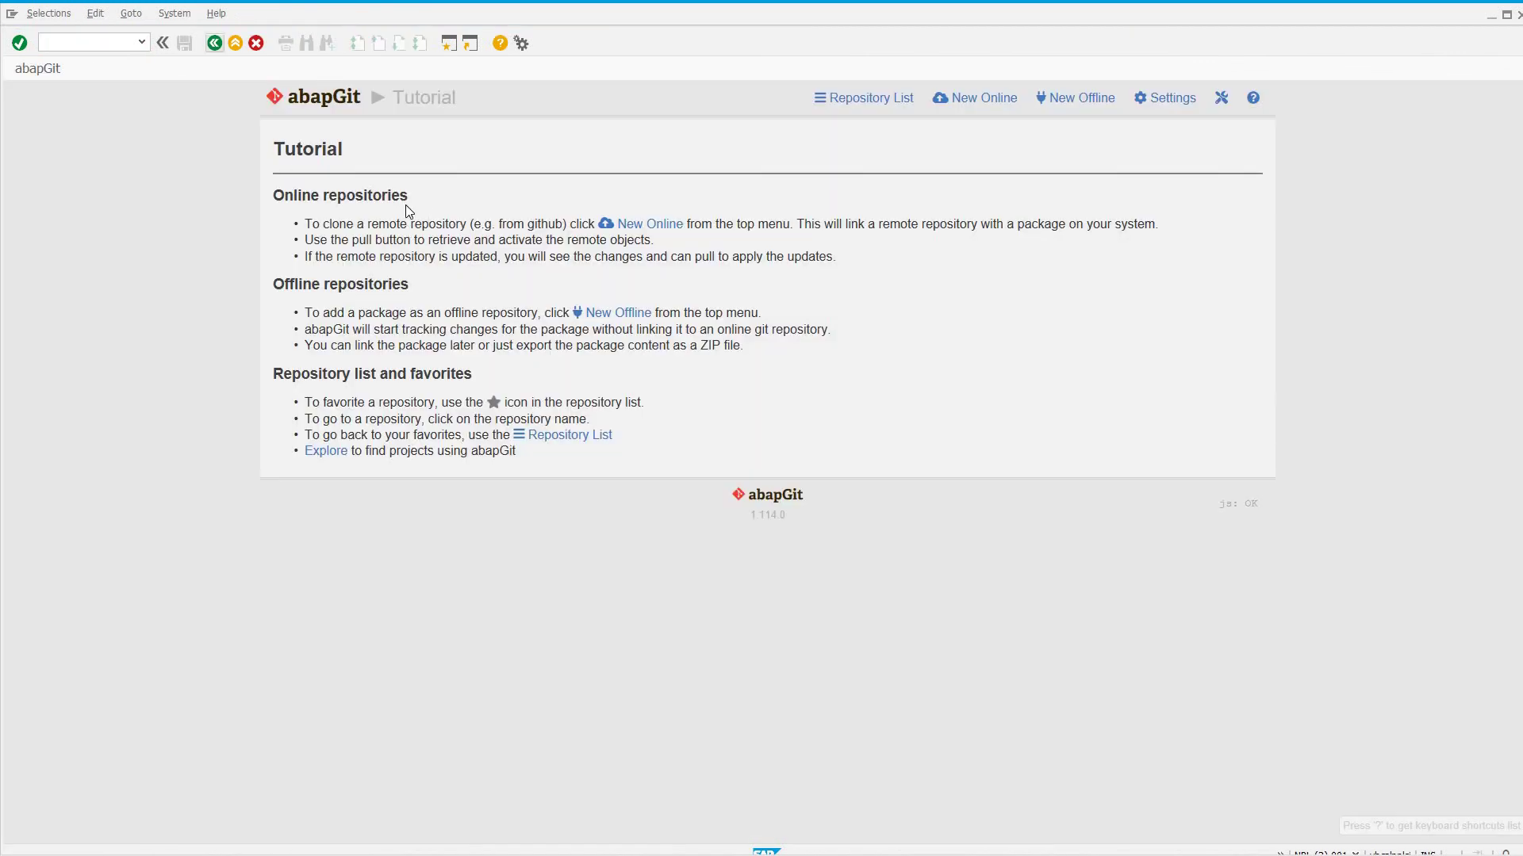